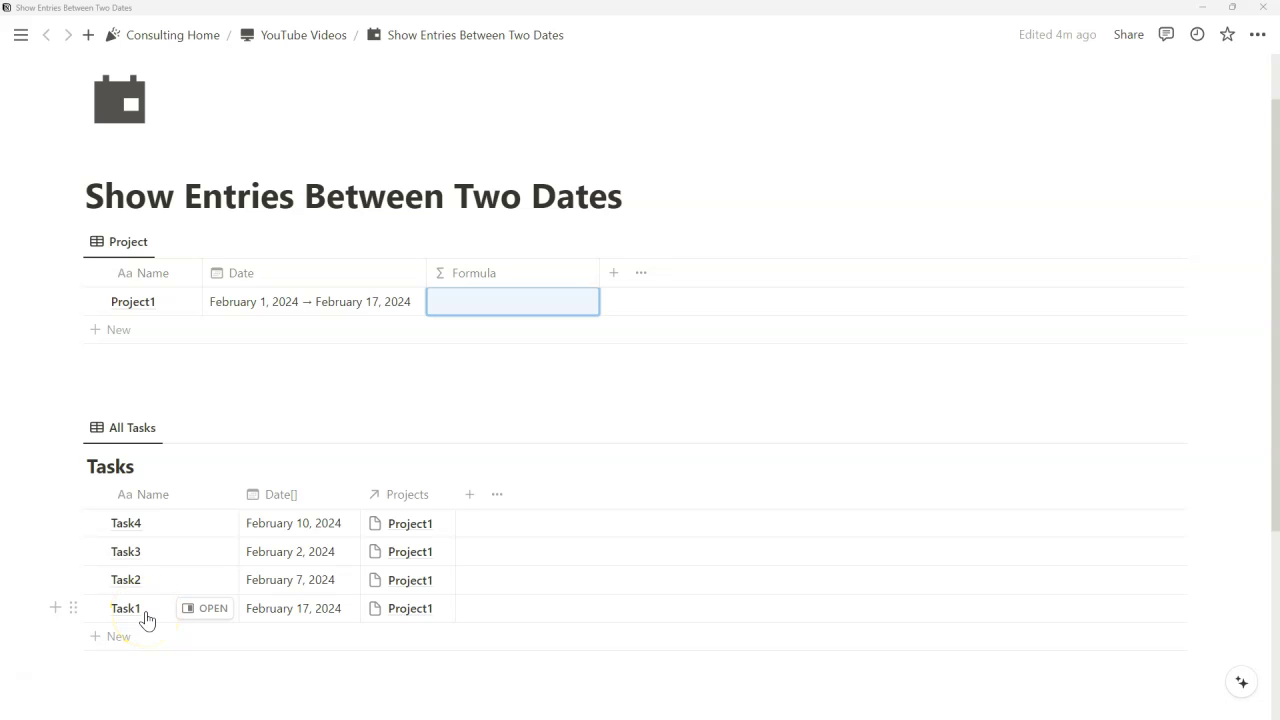
# Step: Hide the Tasks table's database title so the table sits directly under its view name
pyautogui.click(130, 607)
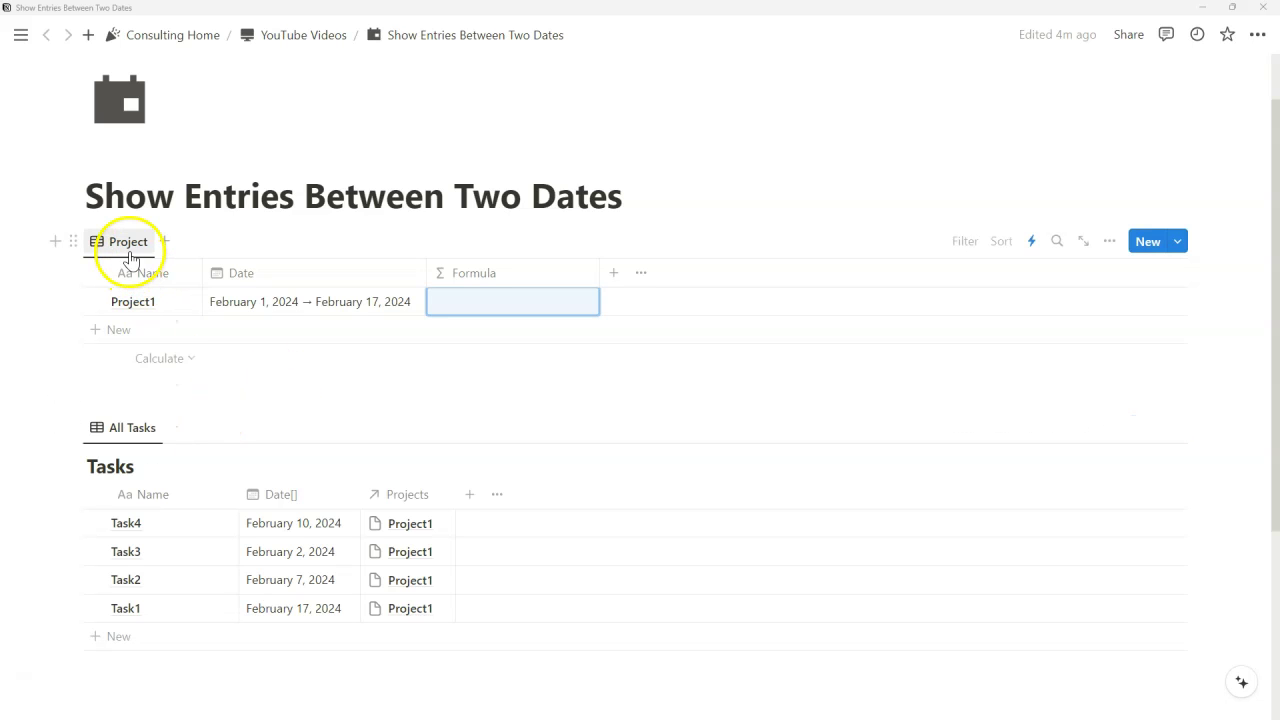
pyautogui.click(151, 466)
pyautogui.click(176, 555)
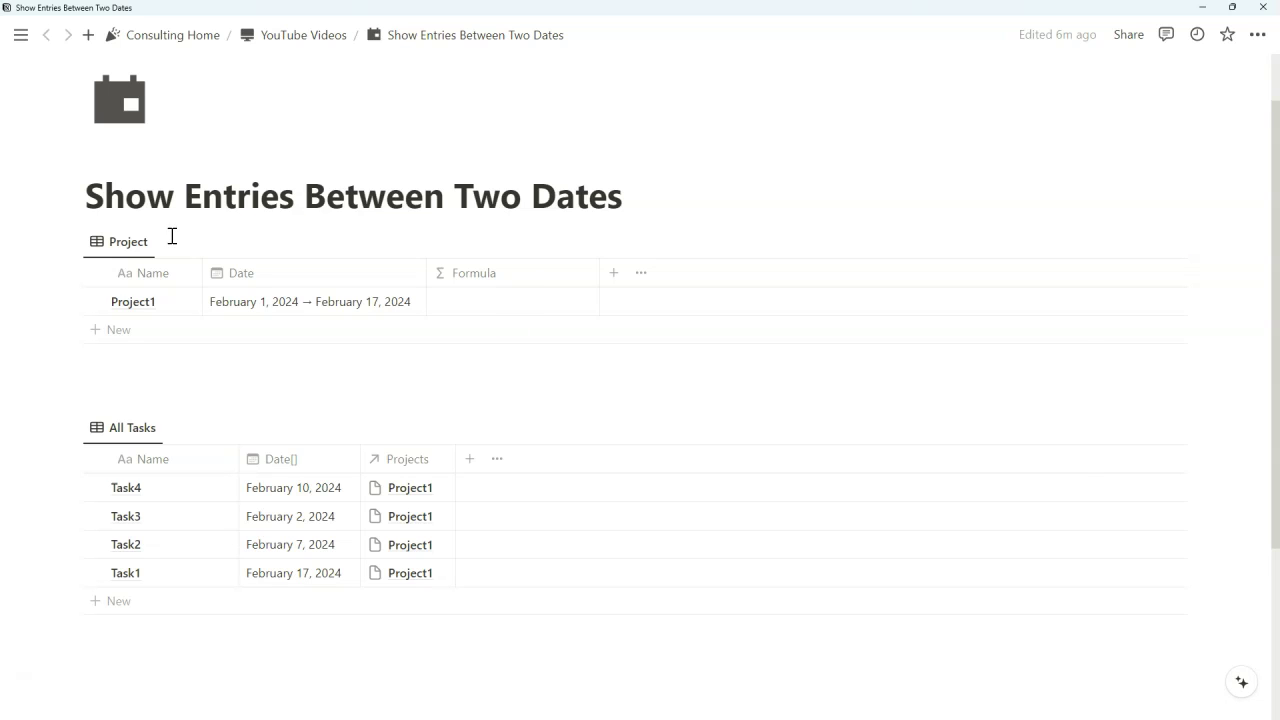
# Step: Begin Project1's formula as map( over the Tasks relation, followed by .filter(current
pyautogui.click(494, 297)
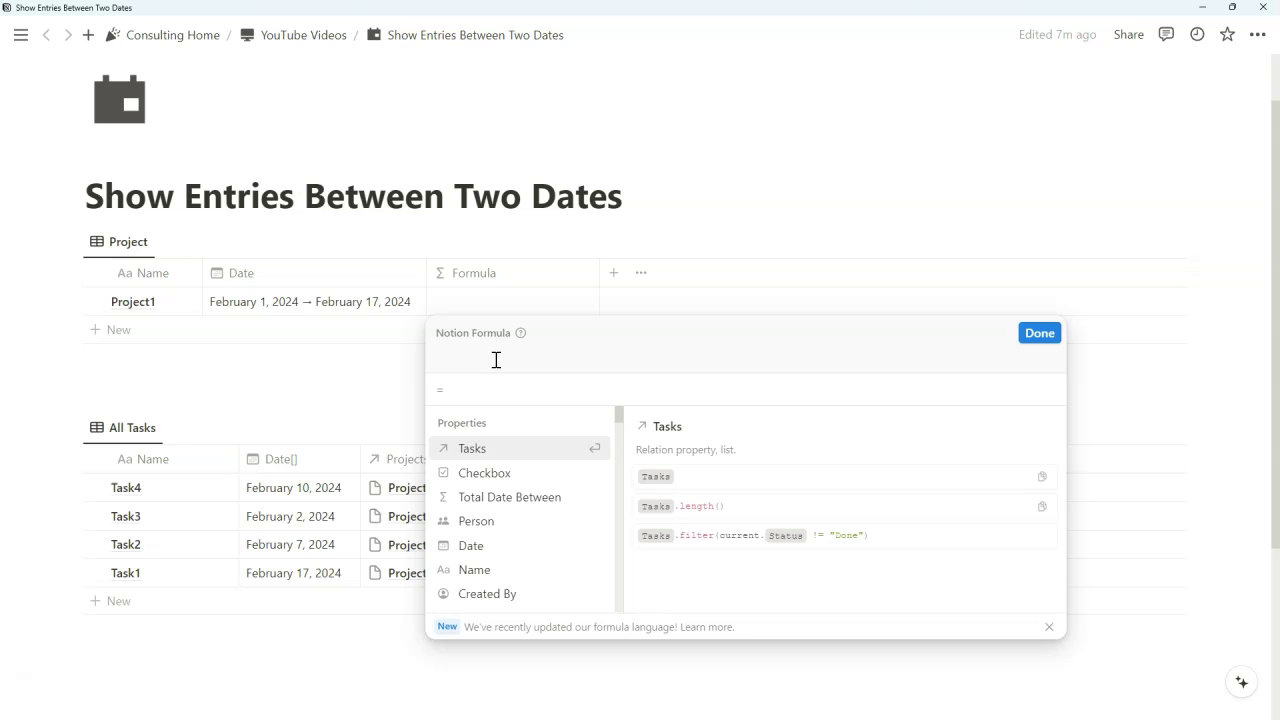
pyautogui.write('map(')
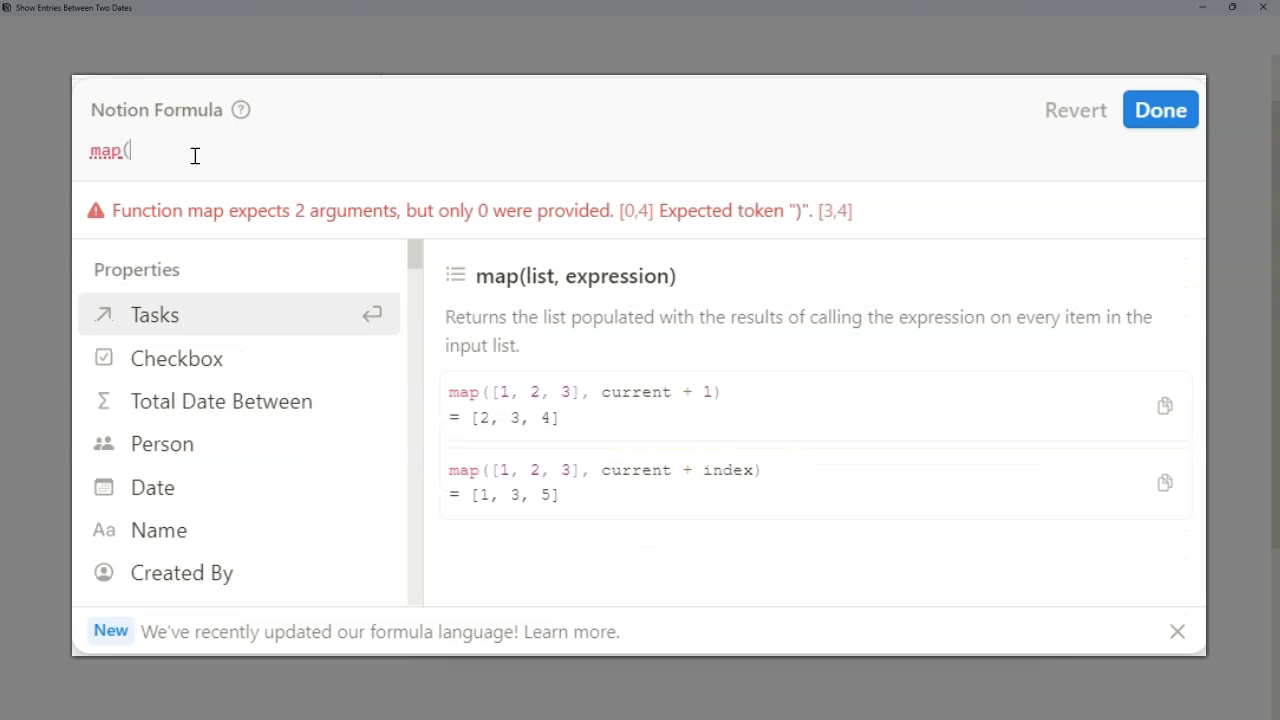
pyautogui.write('task')
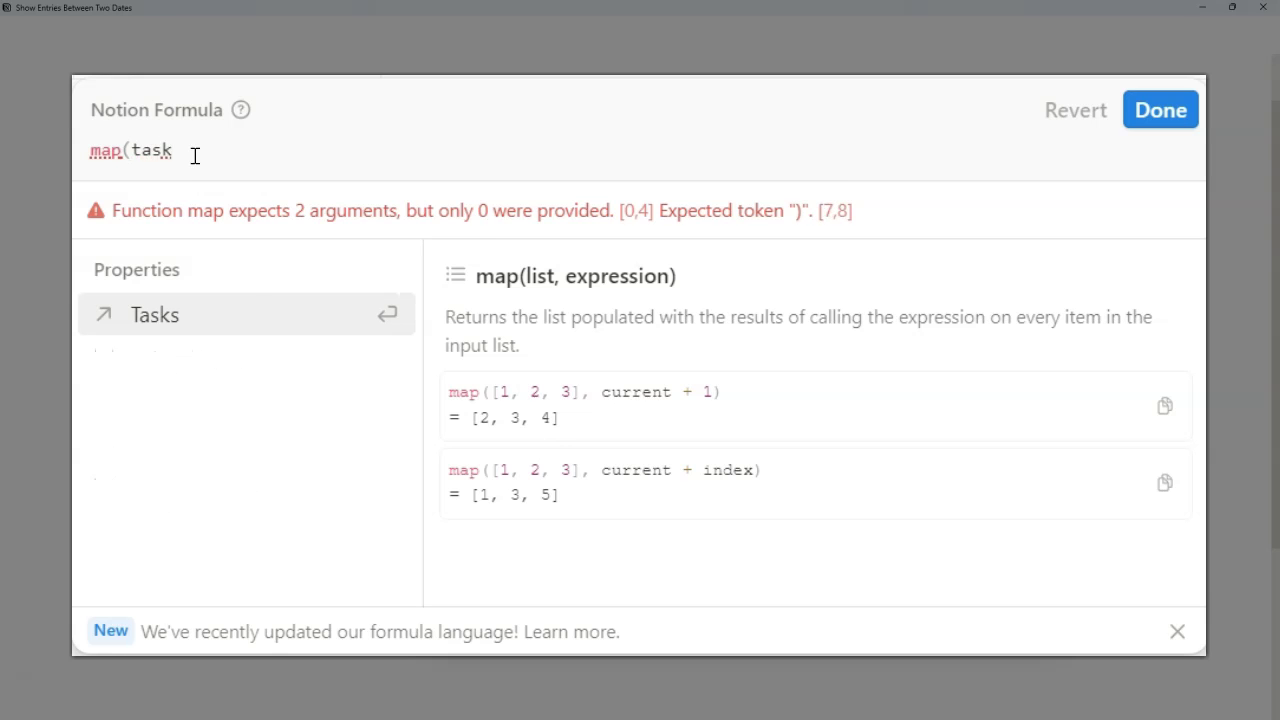
pyautogui.click(223, 310)
pyautogui.write('.')
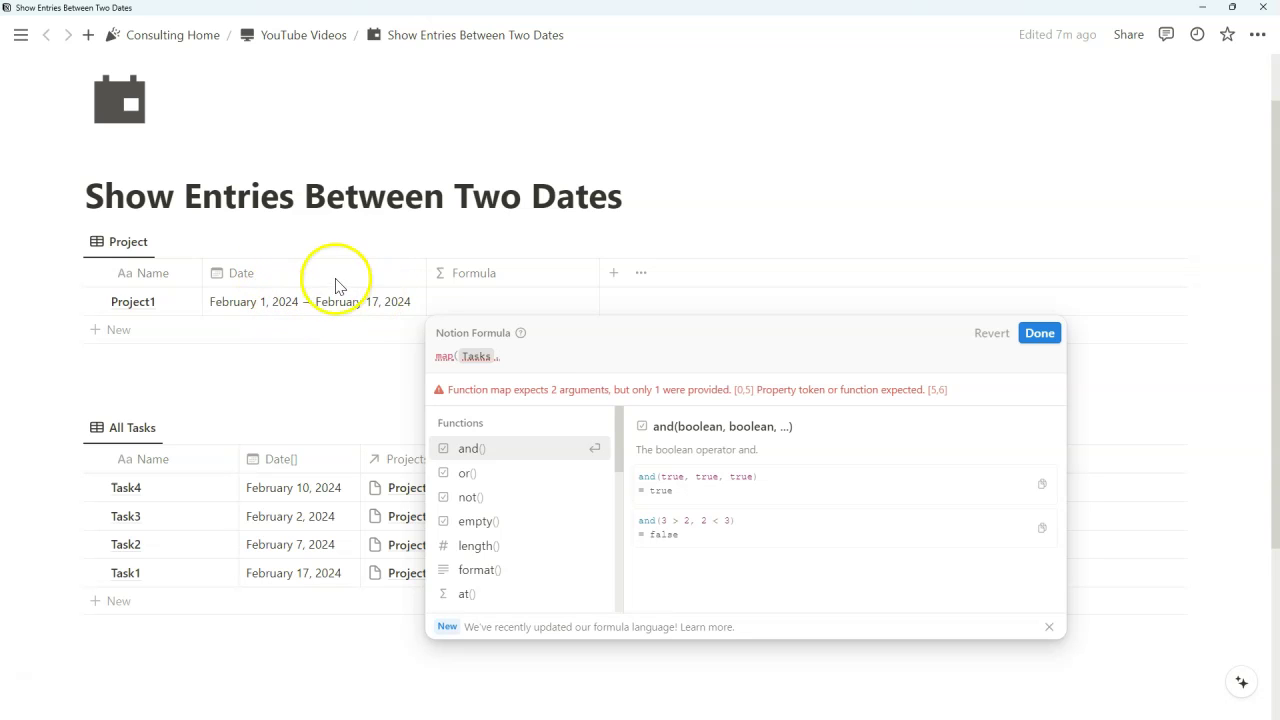
pyautogui.write('filter(')
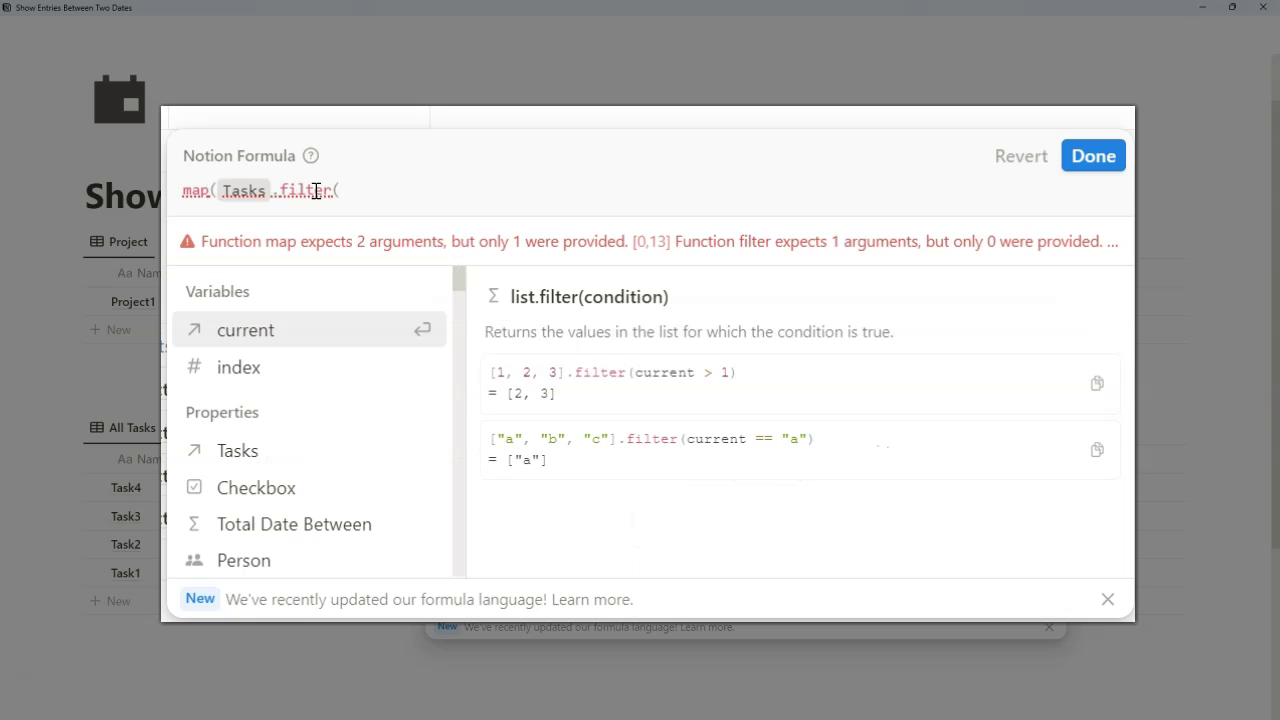
pyautogui.write('current.')
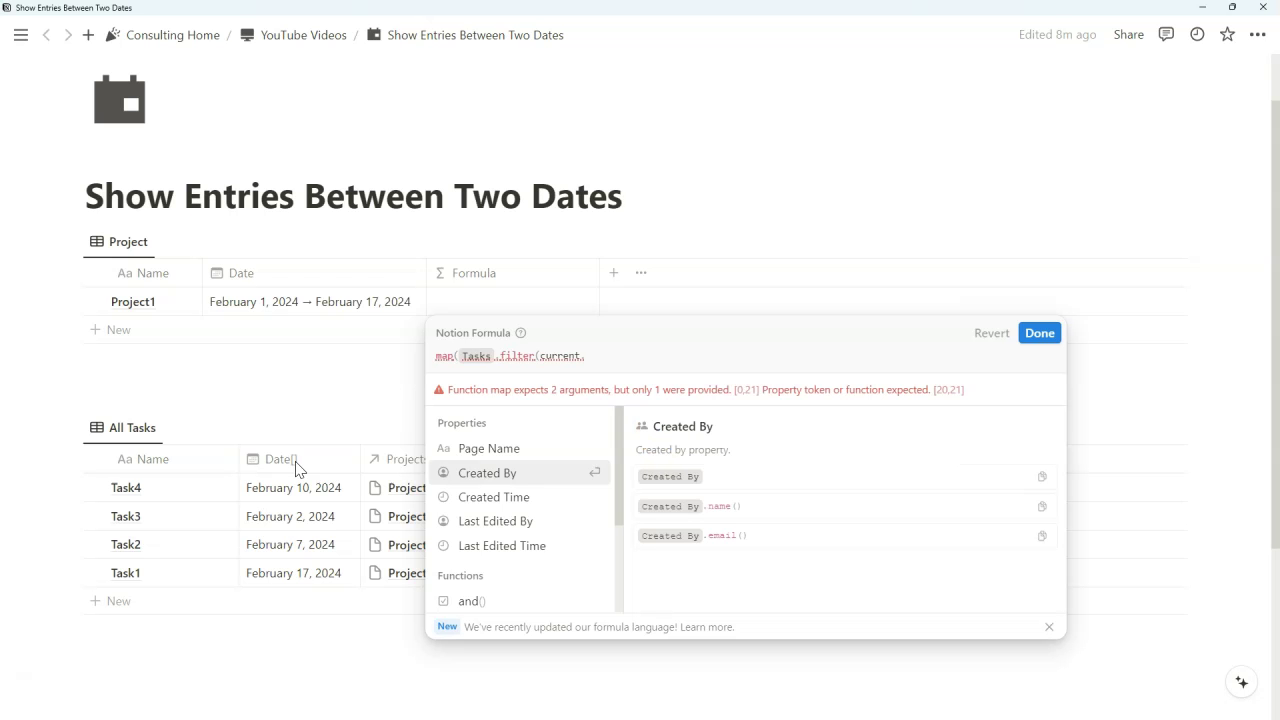
# Step: Replace the typed text with the suggested current variable so the formula reads map(Tasks.filter(current
pyautogui.press('BackSpace')
pyautogui.press('BackSpace')
pyautogui.press('BackSpace')
pyautogui.press('BackSpace')
pyautogui.press('BackSpace')
pyautogui.press('BackSpace')
pyautogui.press('BackSpace')
pyautogui.press('BackSpace')
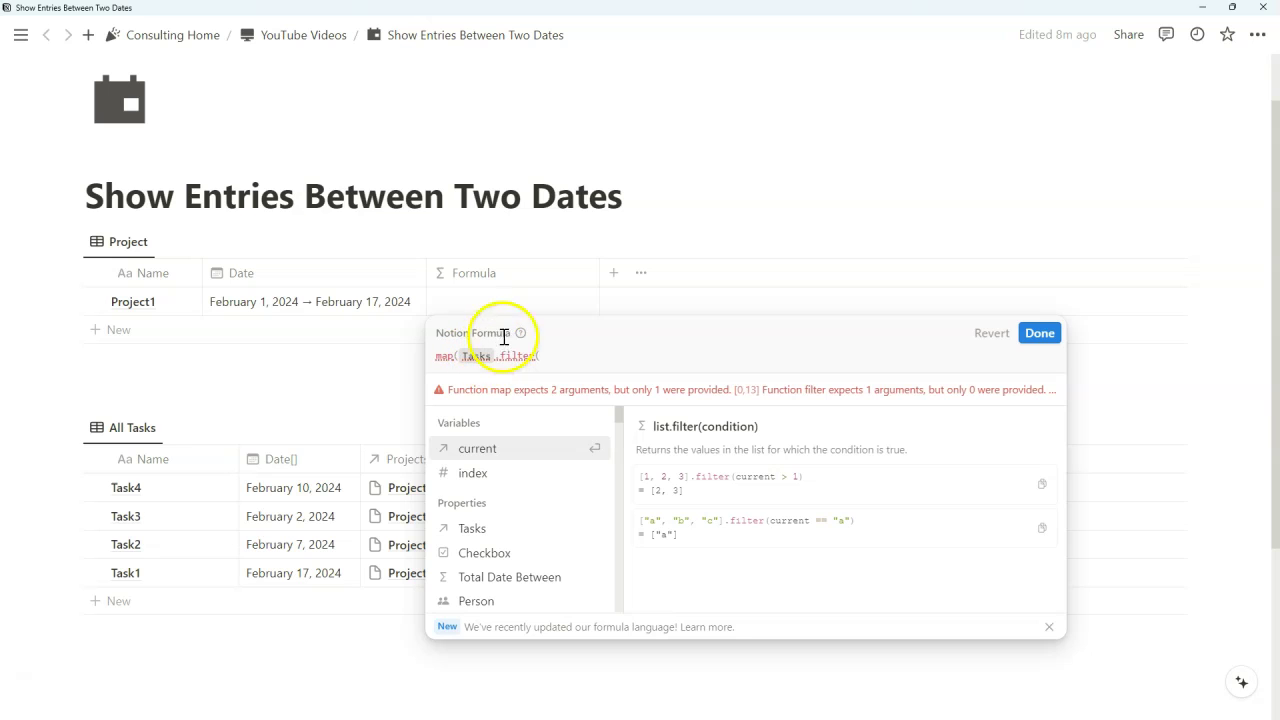
pyautogui.write('cv')
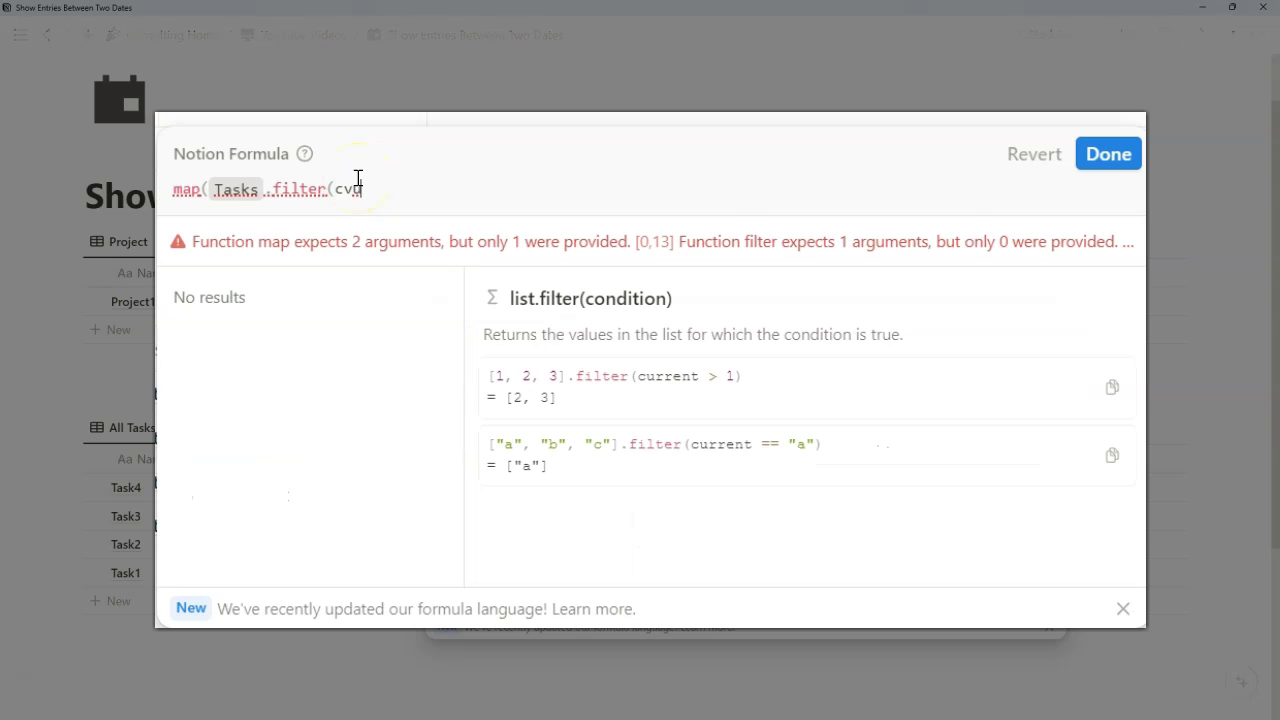
pyautogui.press('BackSpace')
pyautogui.write('urrent.')
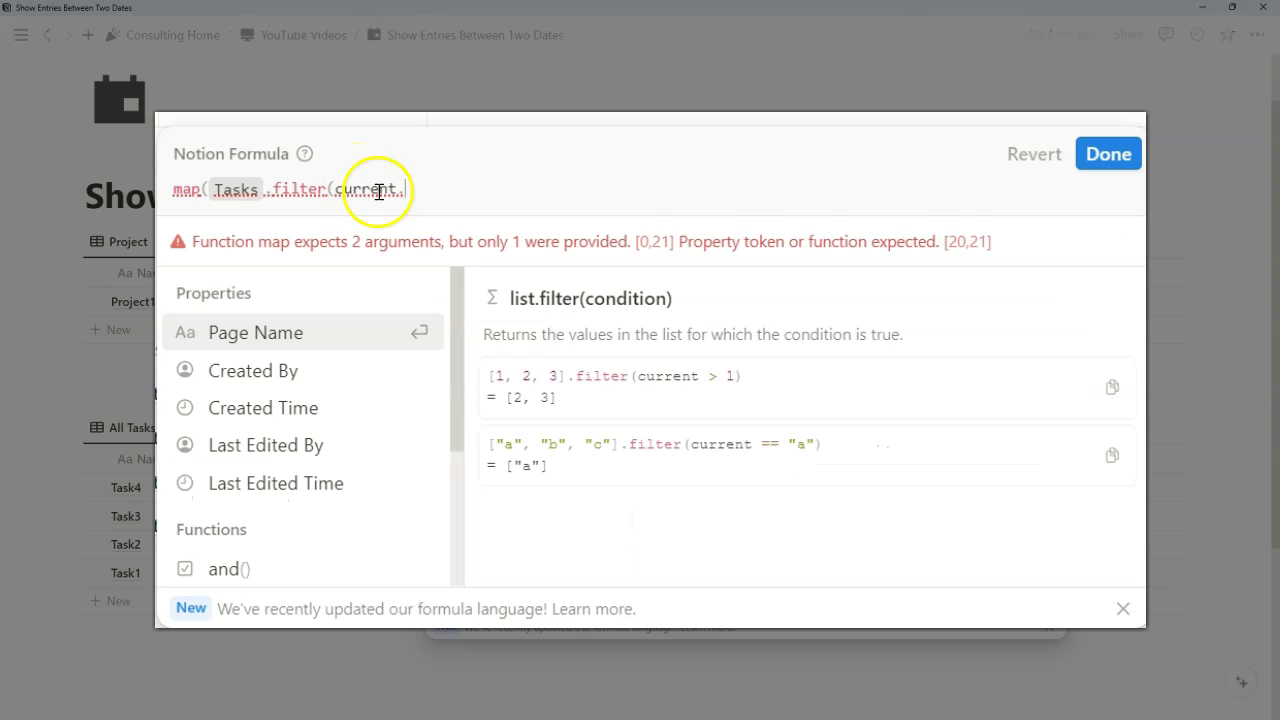
pyautogui.moveTo(428, 200); pyautogui.dragTo(337, 189)
pyautogui.press('BackSpace')
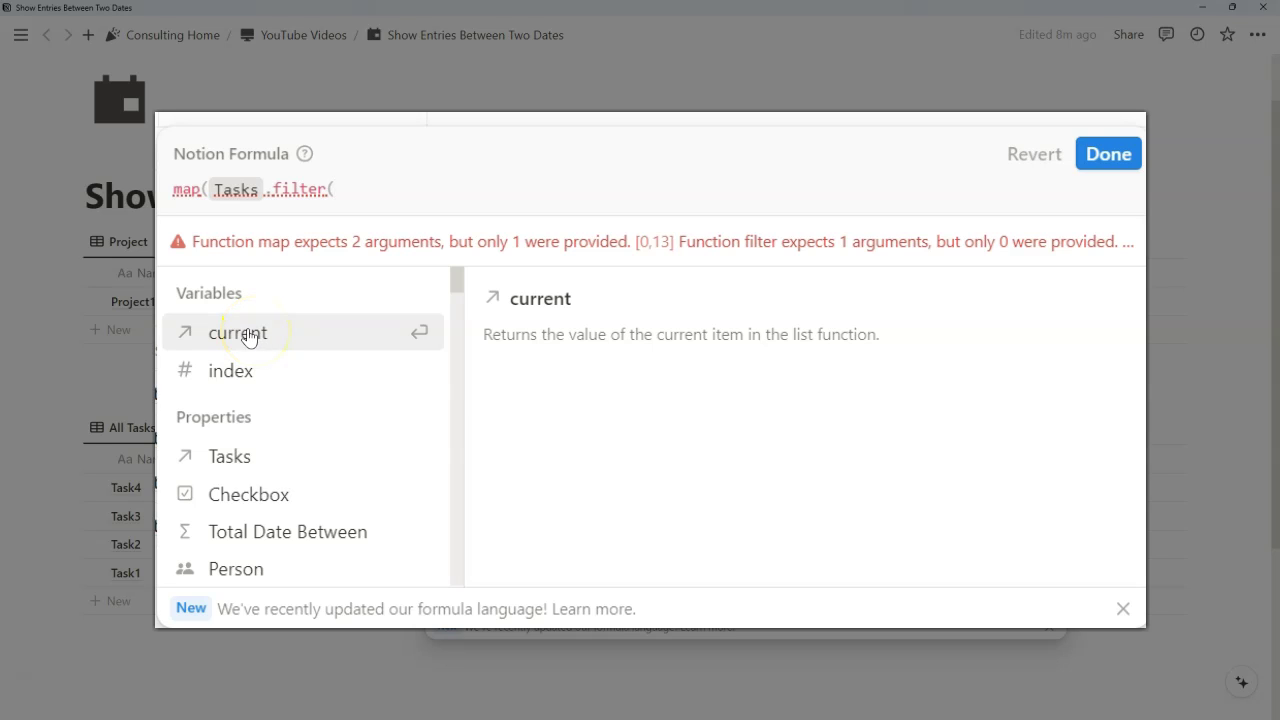
pyautogui.click(248, 337)
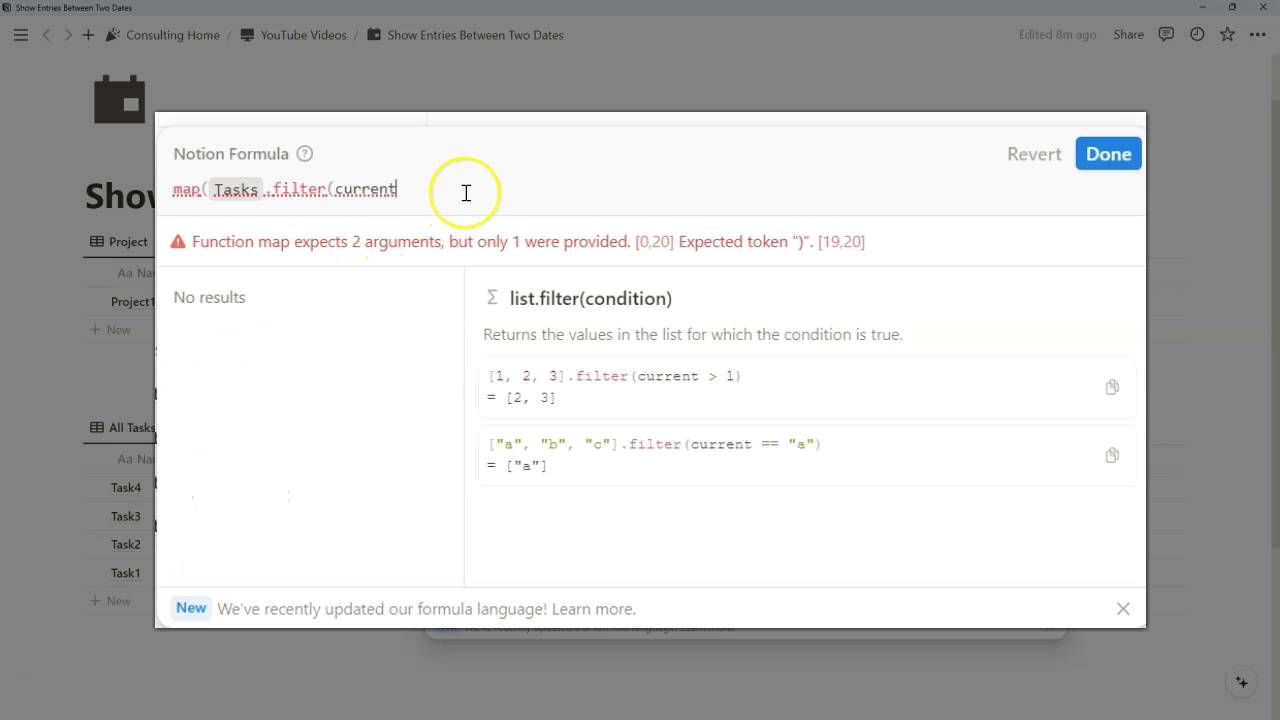
pyautogui.write('.')
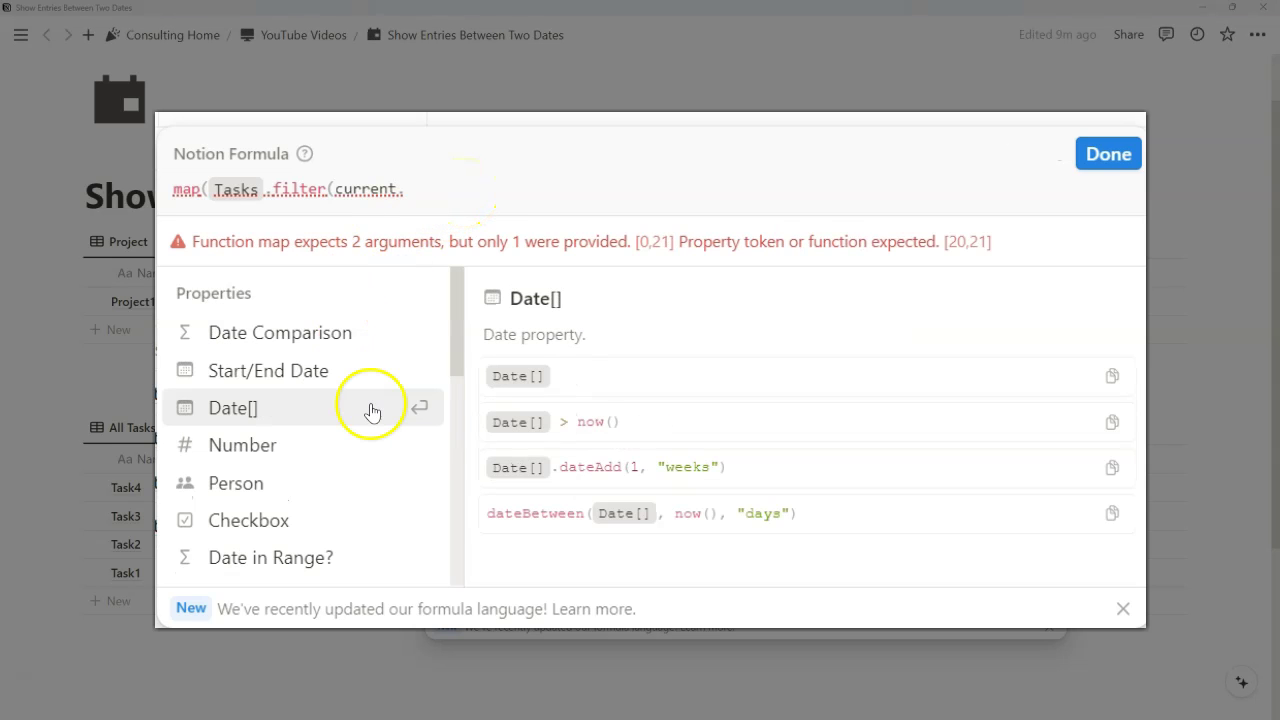
# Step: Add the filter condition current.Date[] >= dateStart(Date) using the project's Date property
pyautogui.click(297, 413)
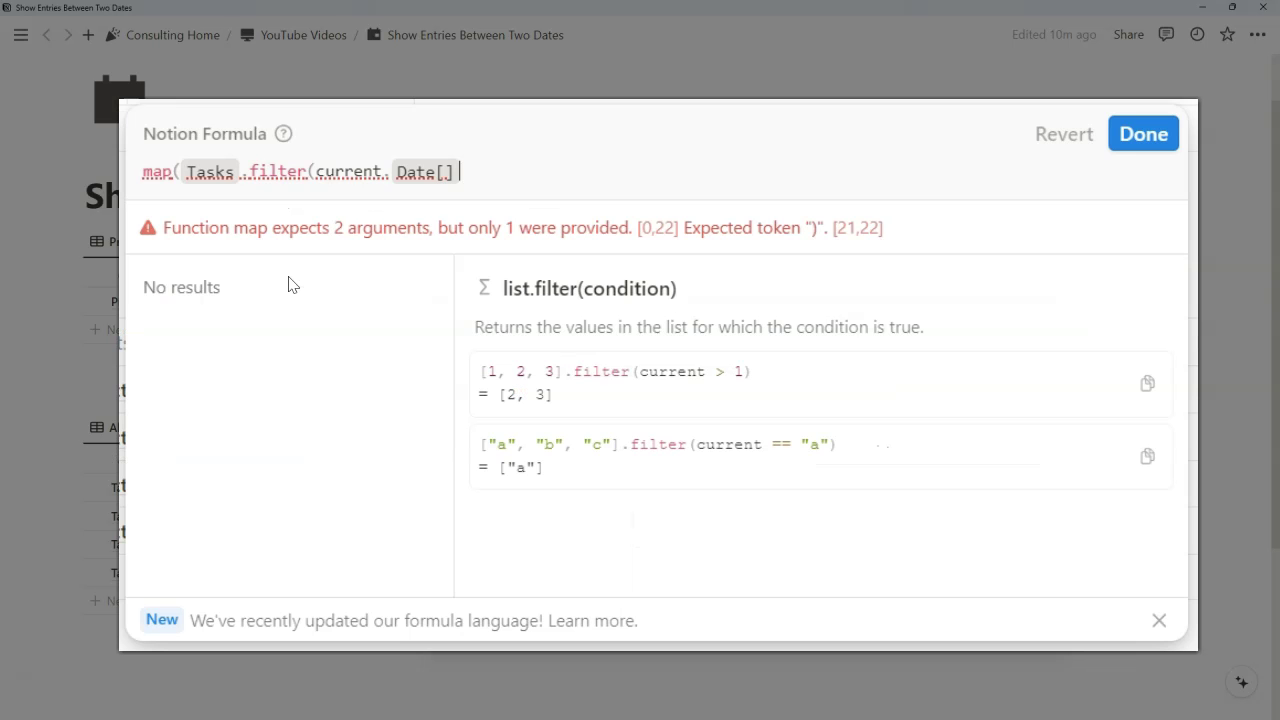
pyautogui.write('>=')
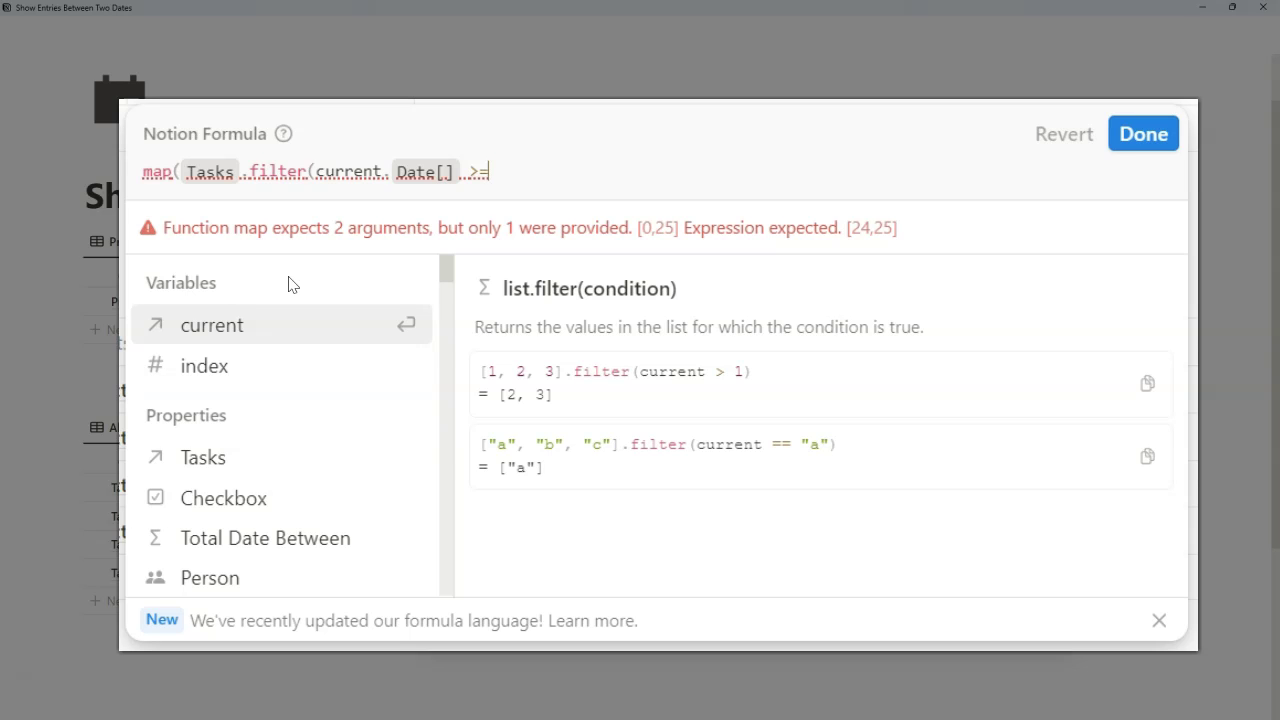
pyautogui.write(' dateStart(')
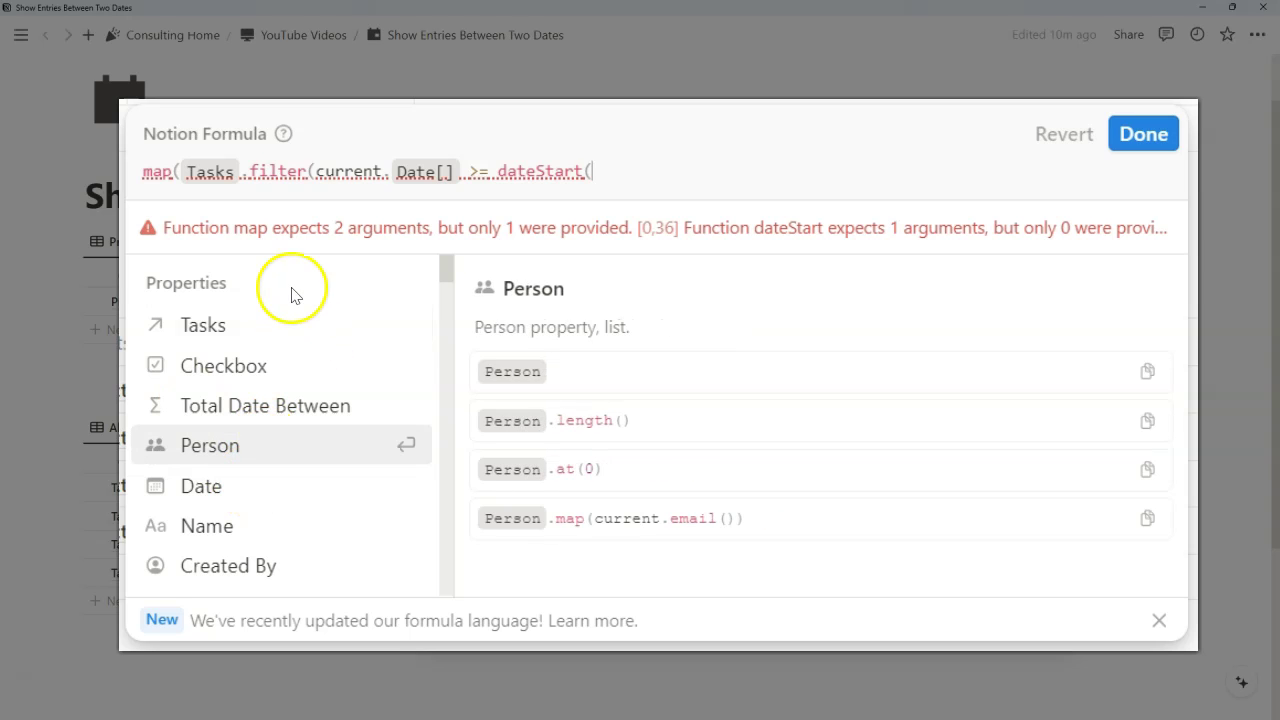
pyautogui.click(230, 486)
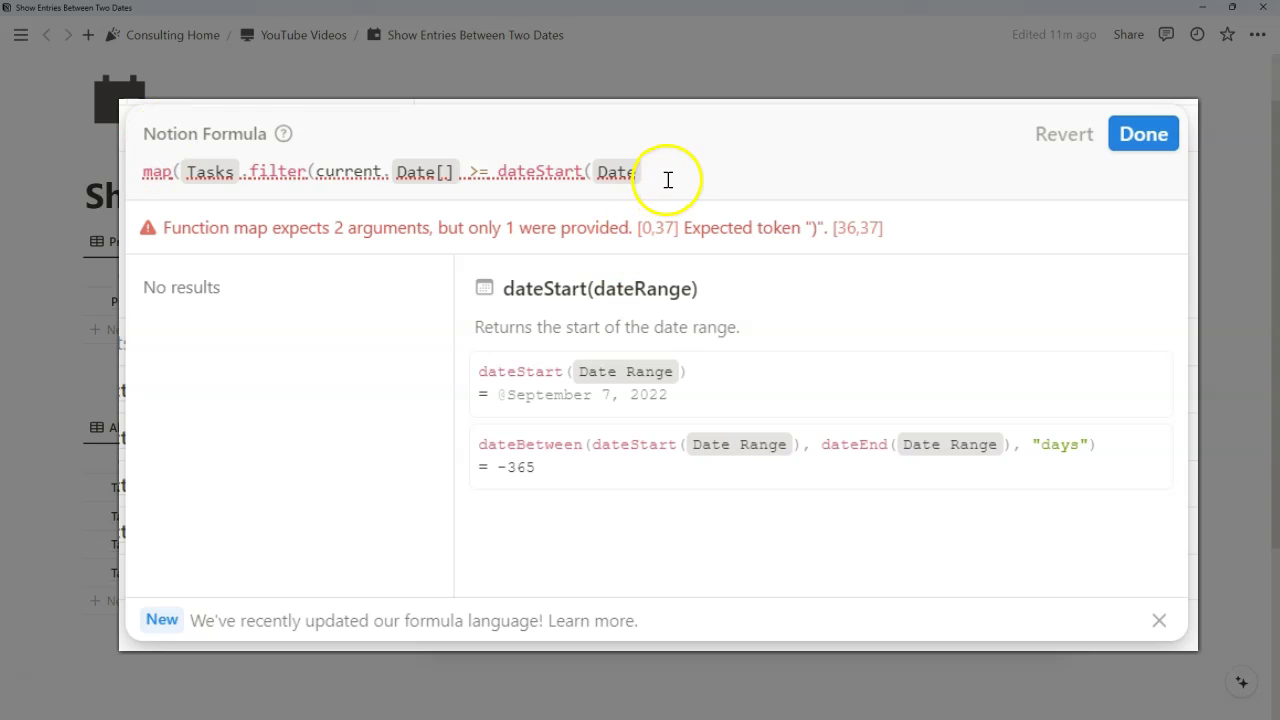
pyautogui.write(')')
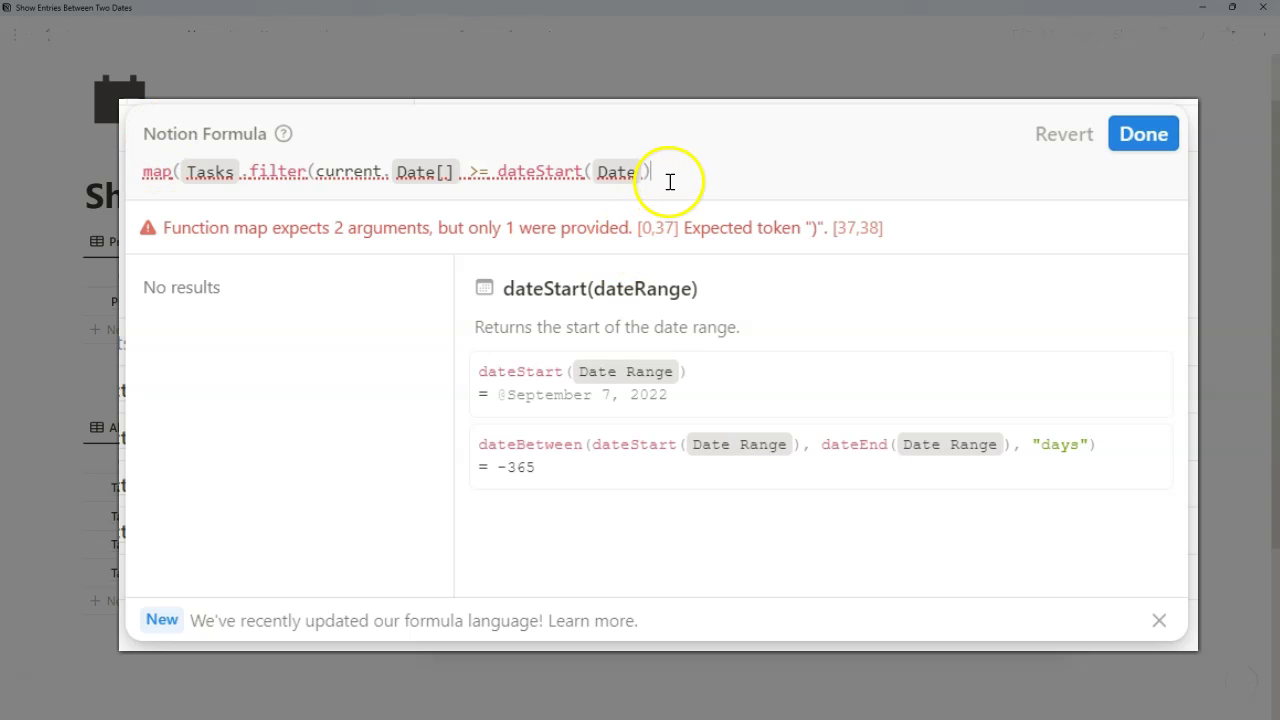
pyautogui.write(')')
# Step: Map each task to current.Name and close the formula, previewing Task 2, Task3, Task2, Task1
pyautogui.write(', current.')
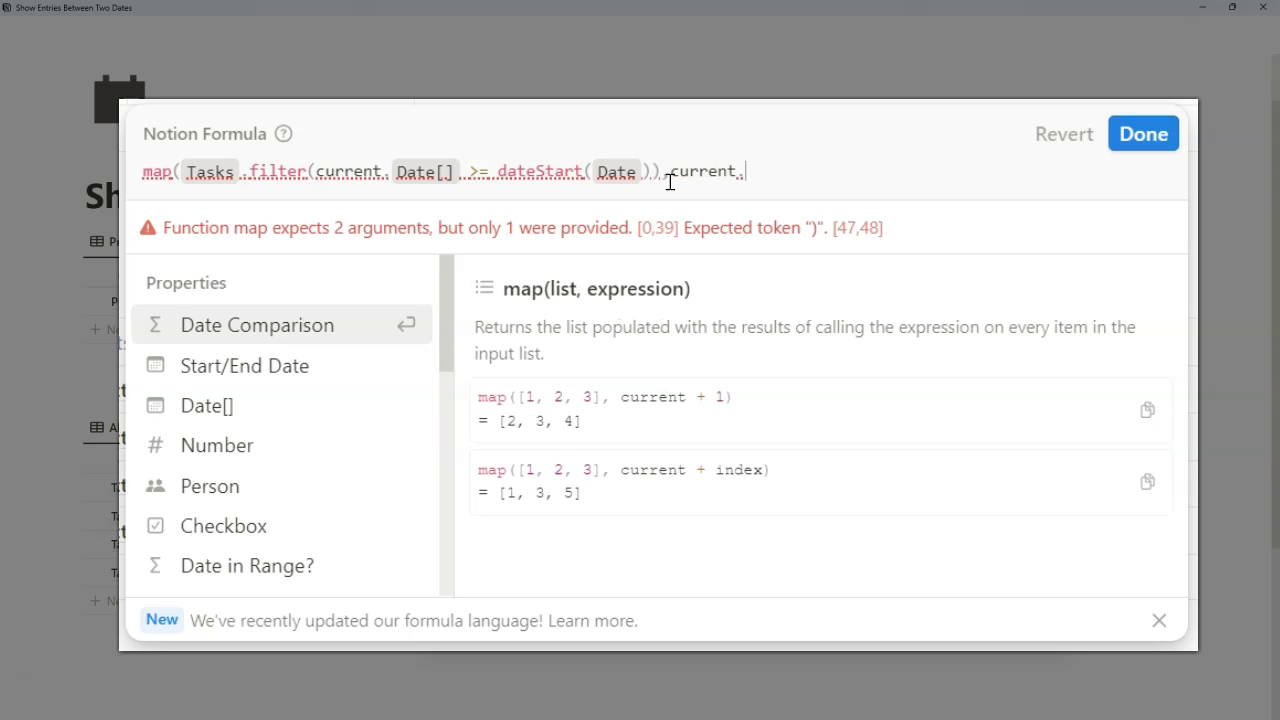
pyautogui.scroll(-2, 337, 457)
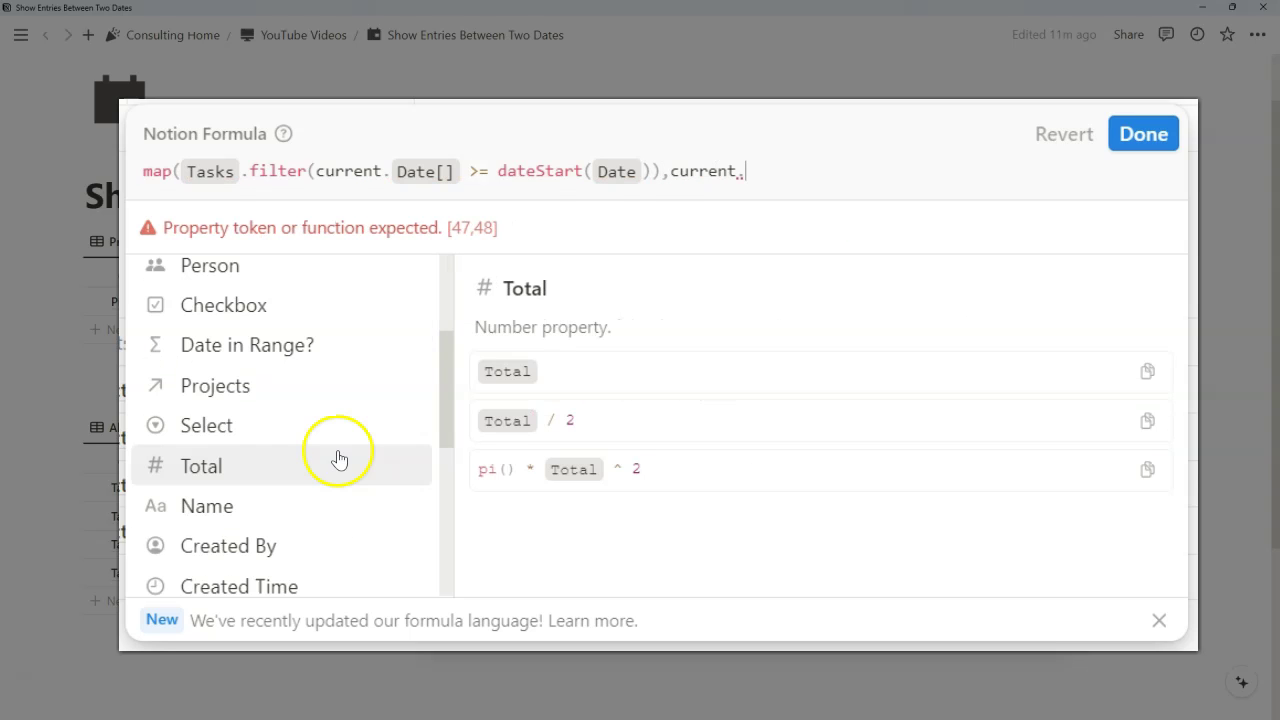
pyautogui.click(285, 508)
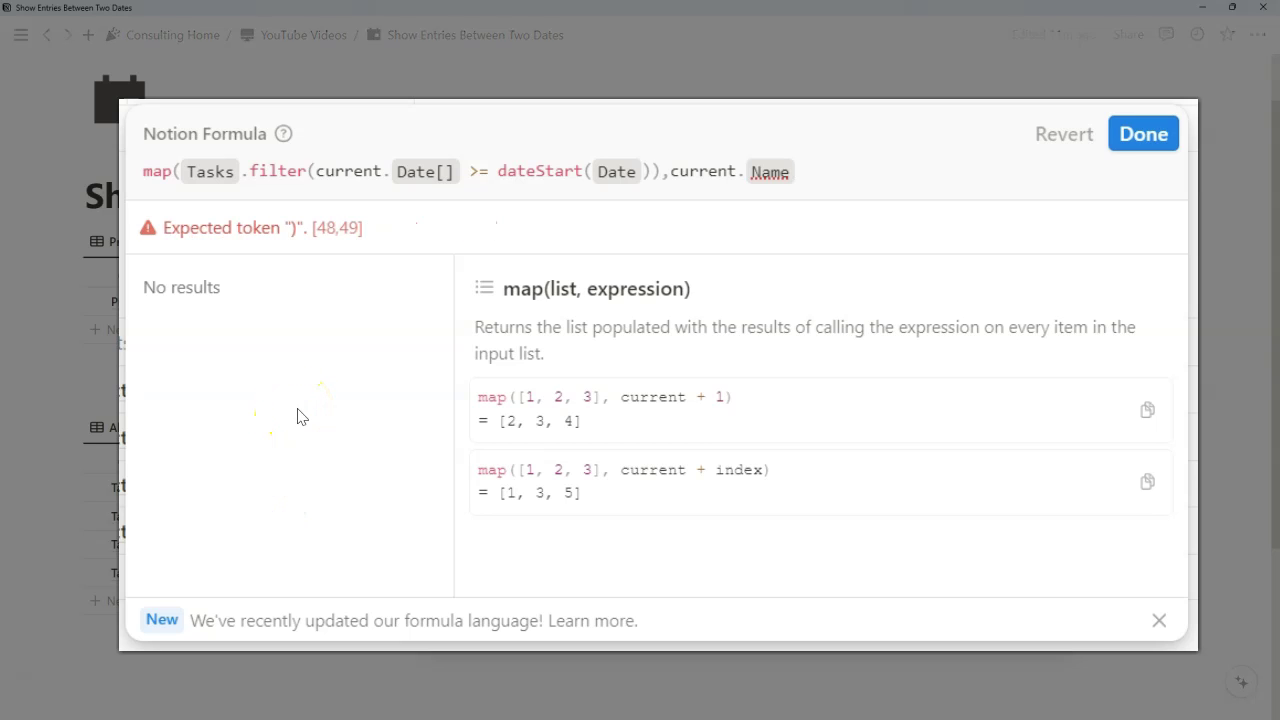
pyautogui.write(')')
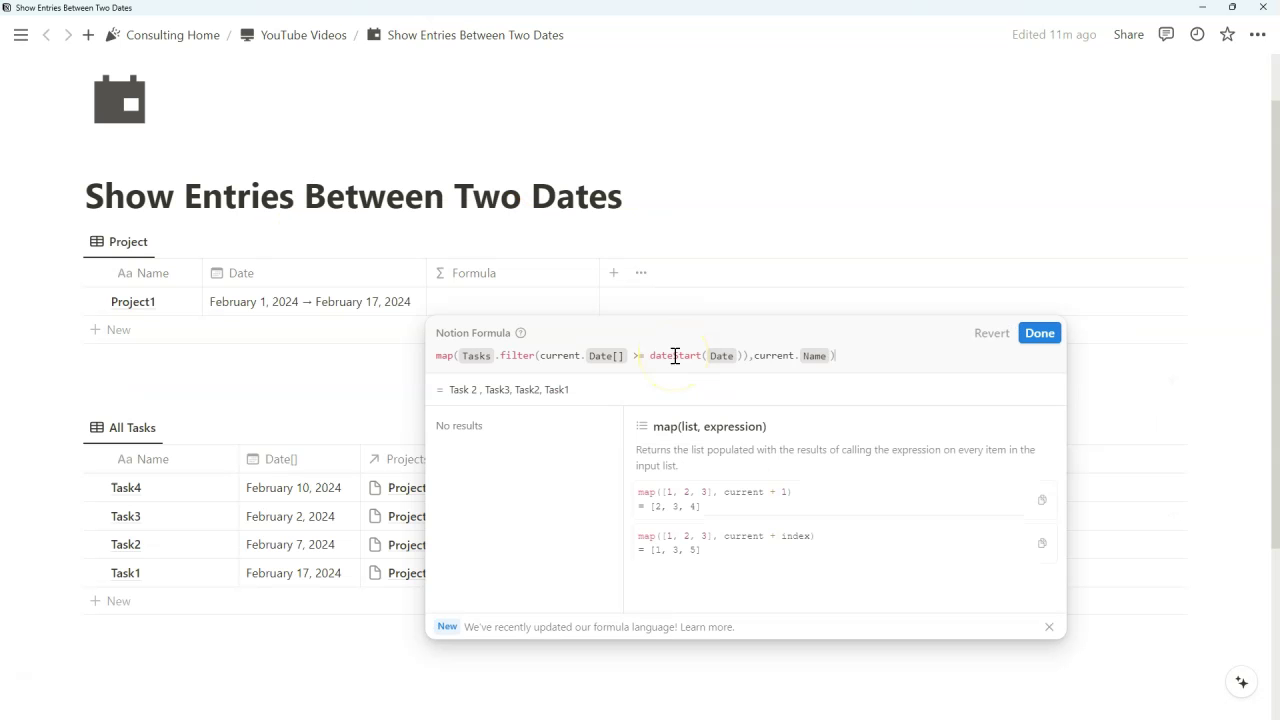
# Step: Save the formula and move Project1's start date to February 16, 2024
pyautogui.click(1036, 336)
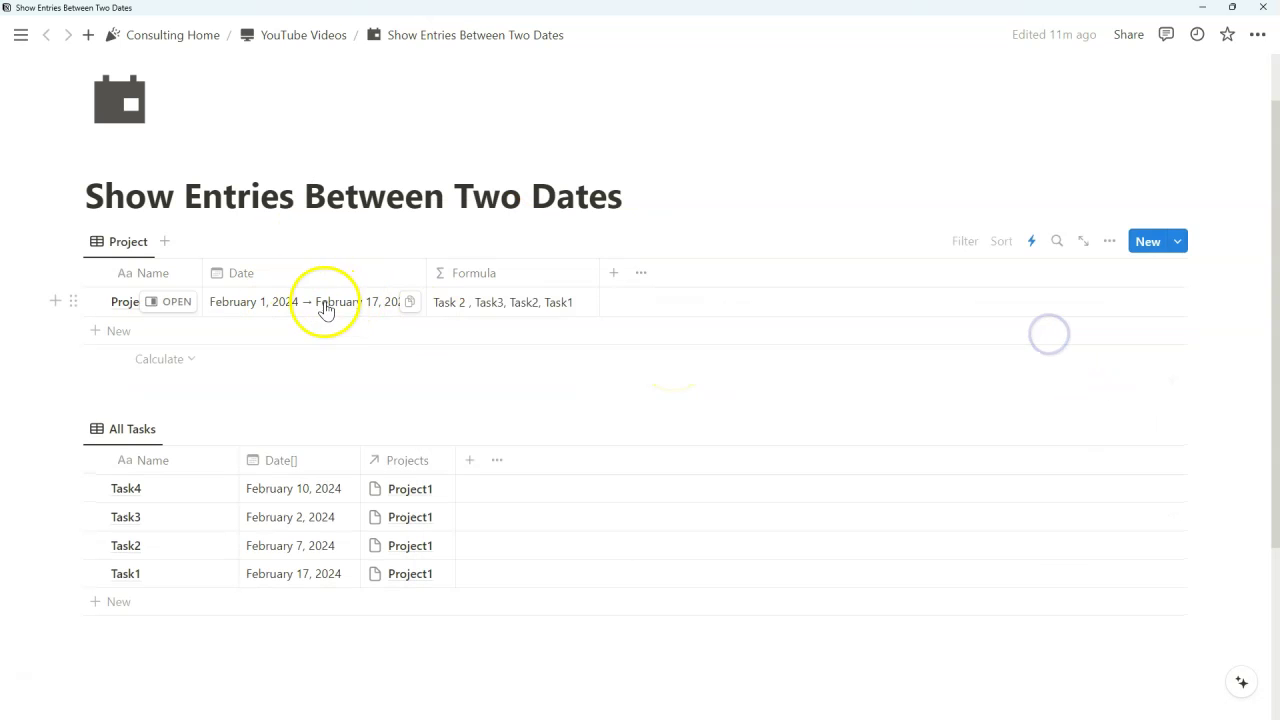
pyautogui.click(272, 305)
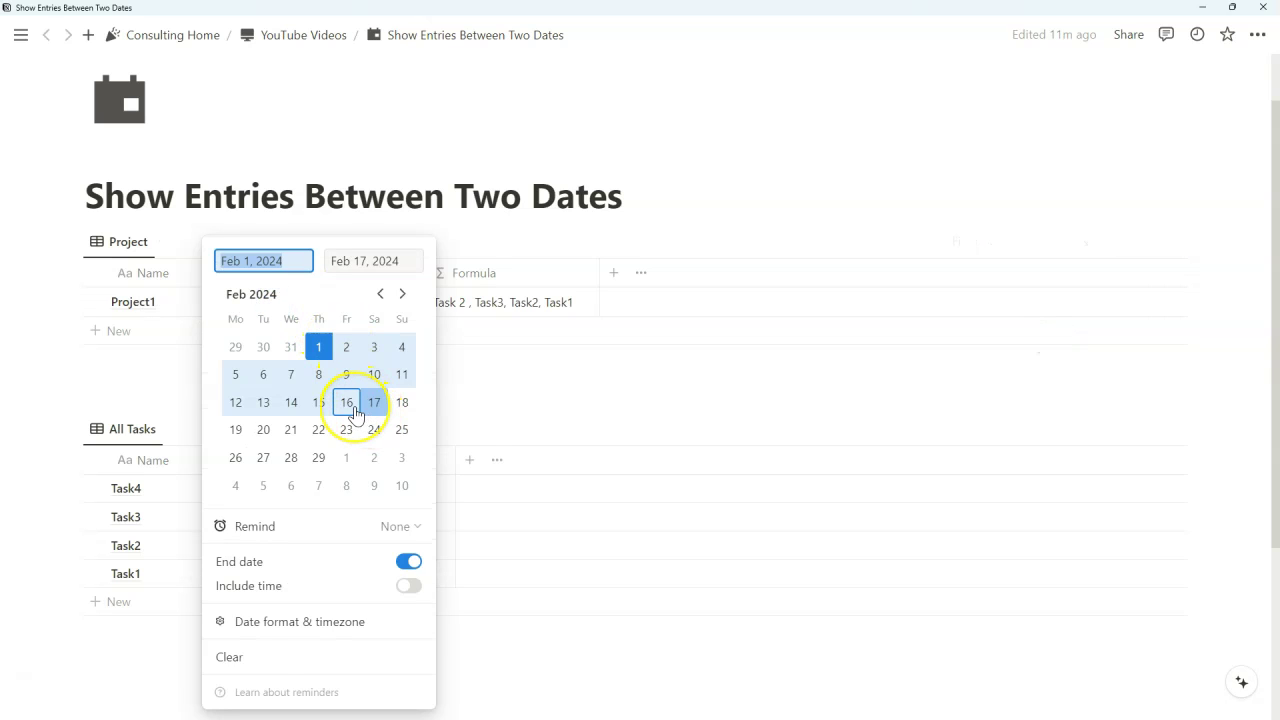
pyautogui.click(346, 402)
pyautogui.click(508, 388)
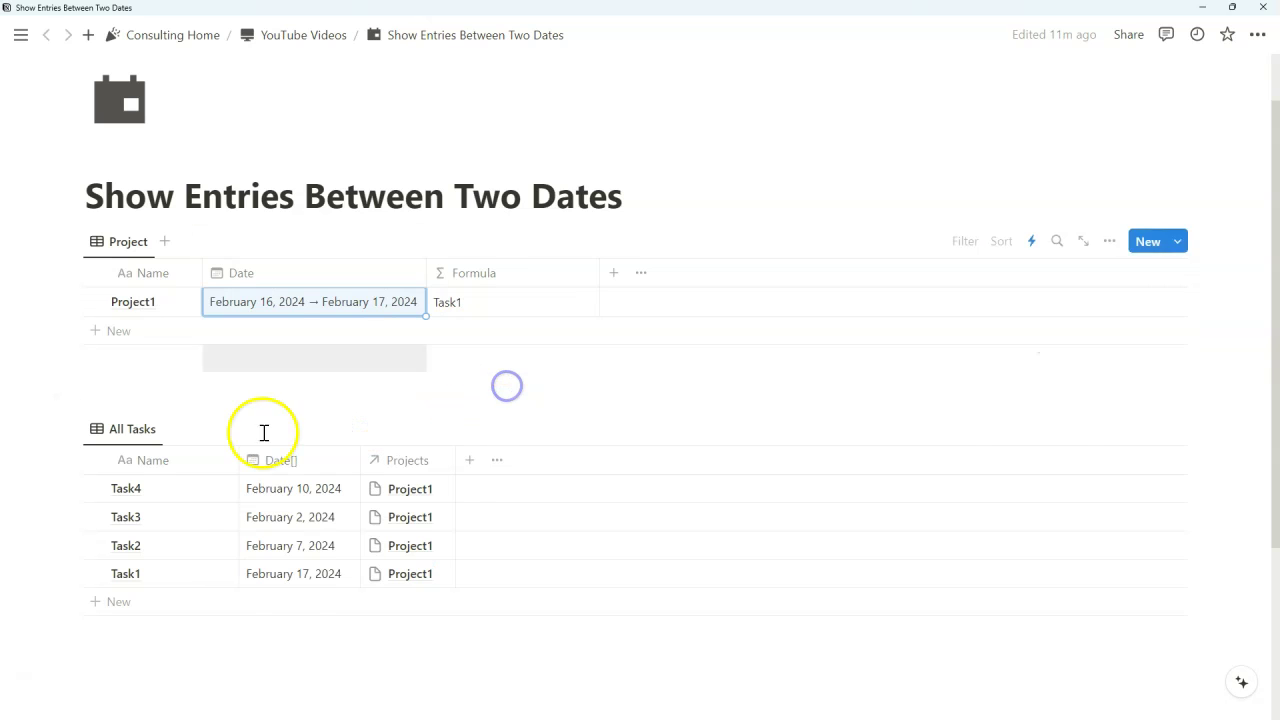
# Step: Reopen Project1's formula to review it, which now returns only Task1
pyautogui.click(466, 306)
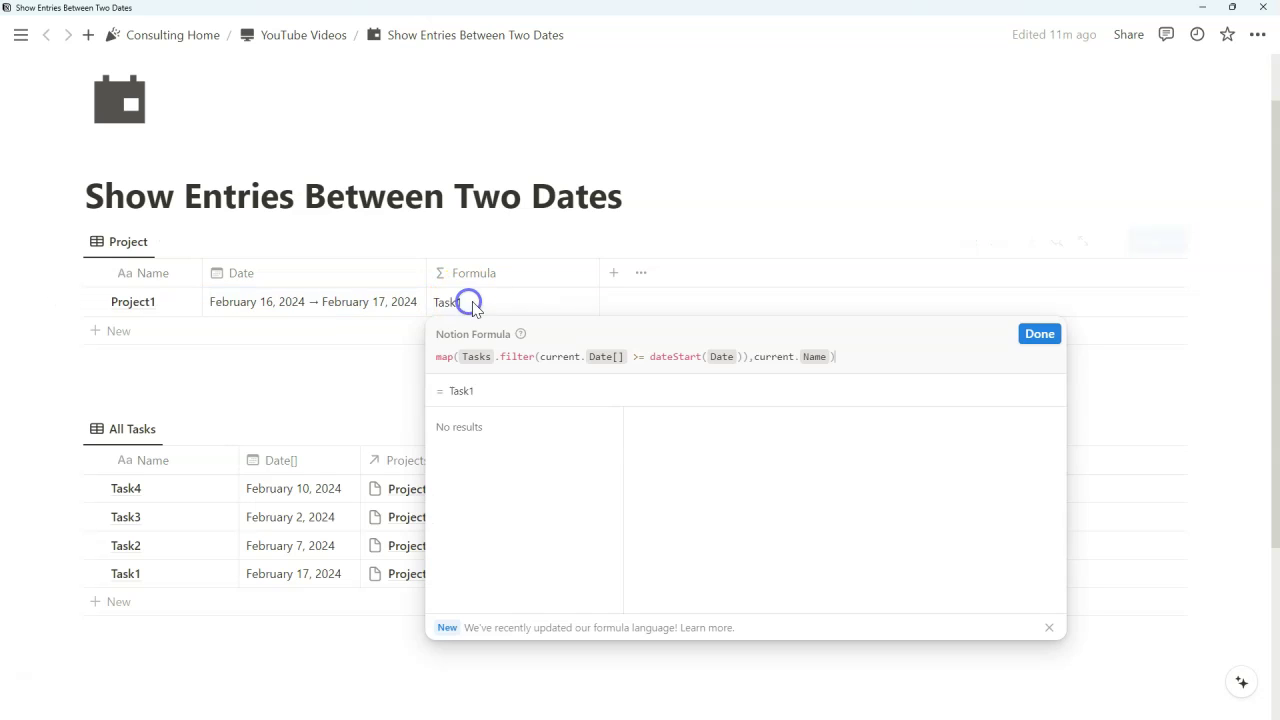
pyautogui.click(374, 343)
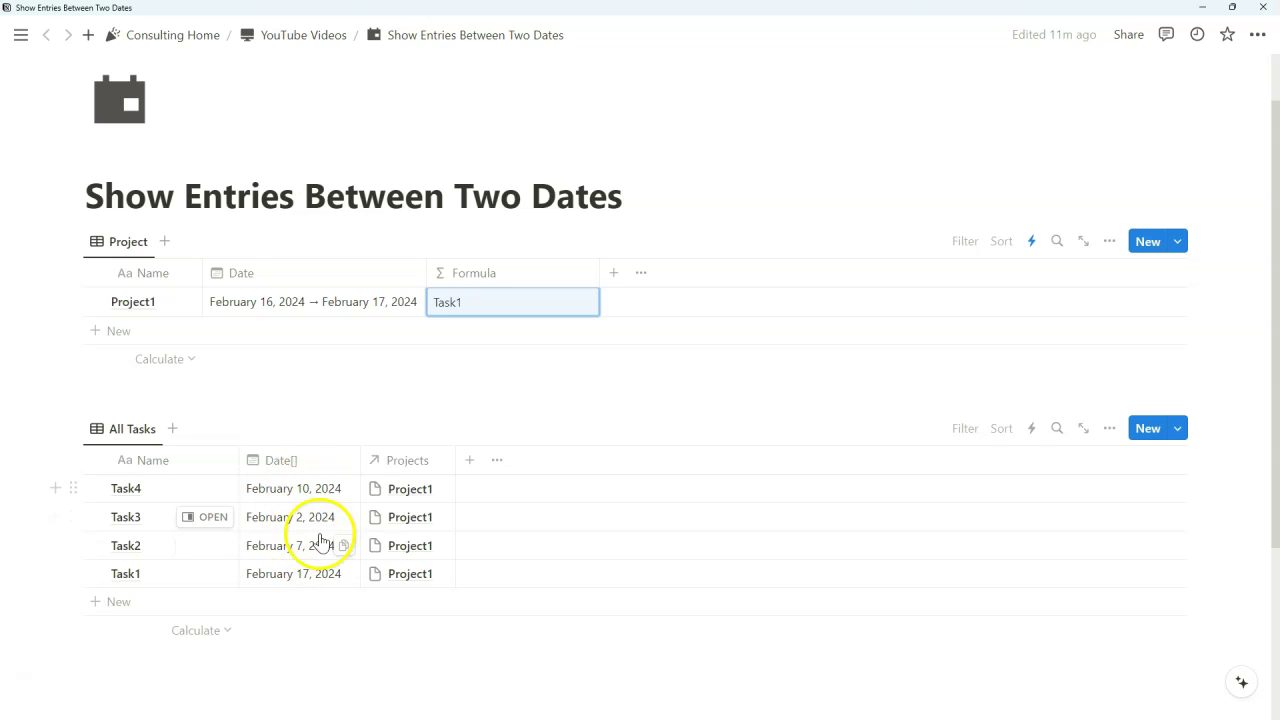
pyautogui.click(497, 302)
pyautogui.click(655, 357)
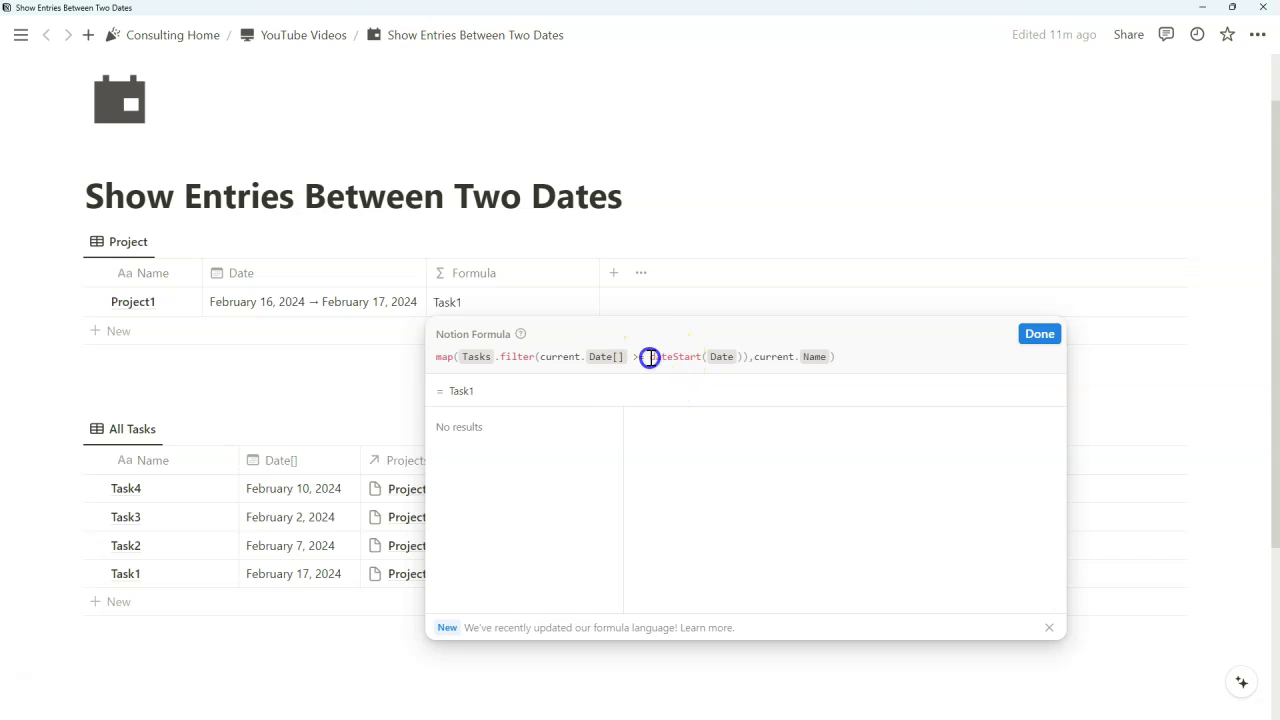
pyautogui.click(735, 360)
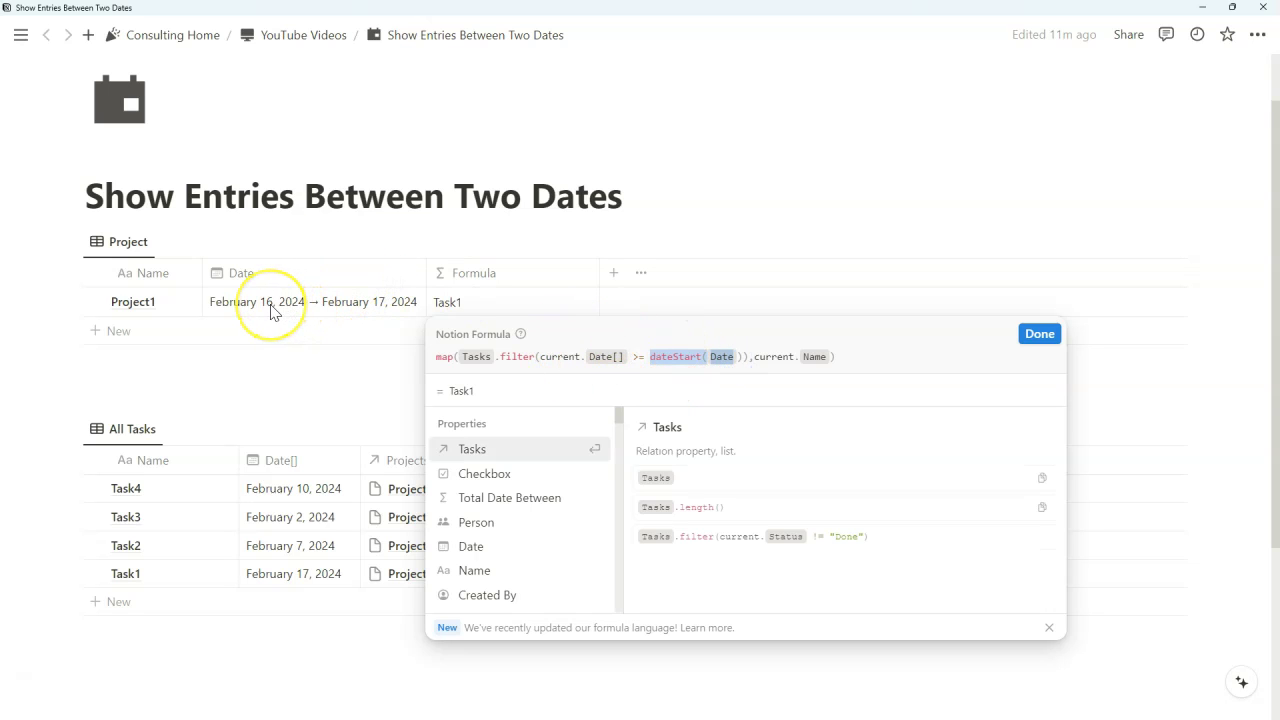
pyautogui.click(488, 309)
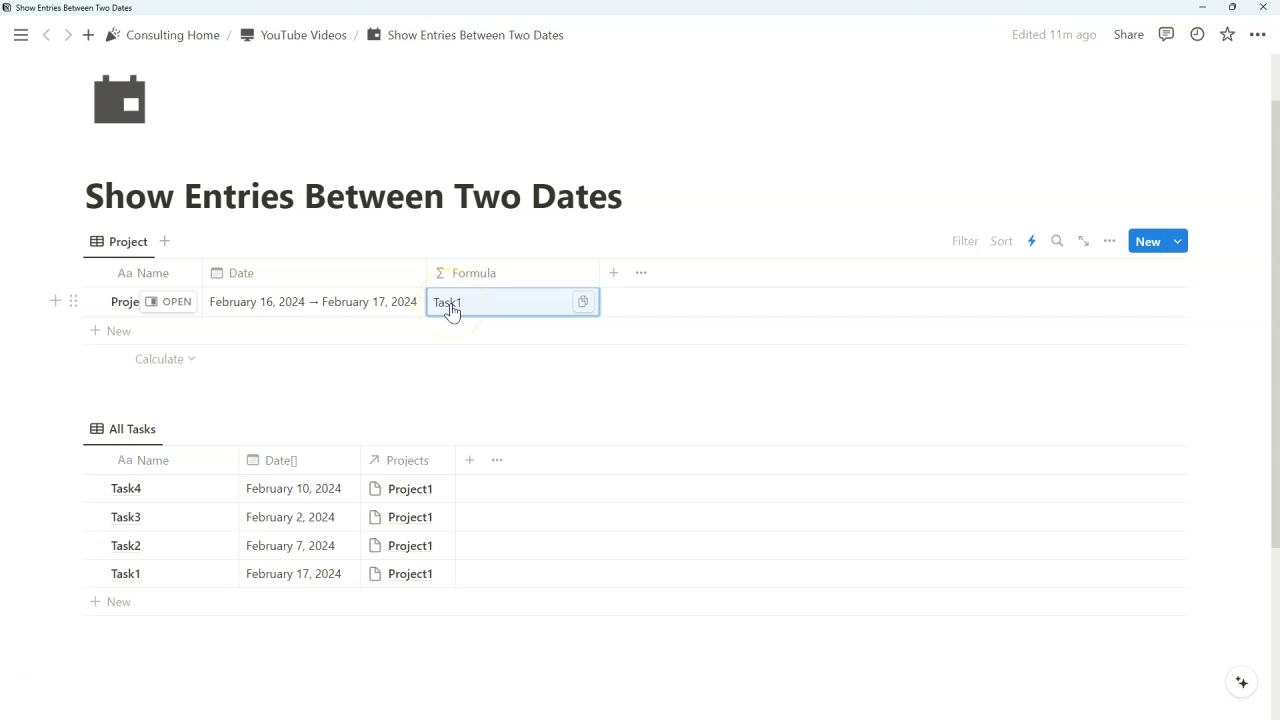
# Step: Push ,current.Name) down two lines and indent the blank line after the first filter
pyautogui.click(460, 302)
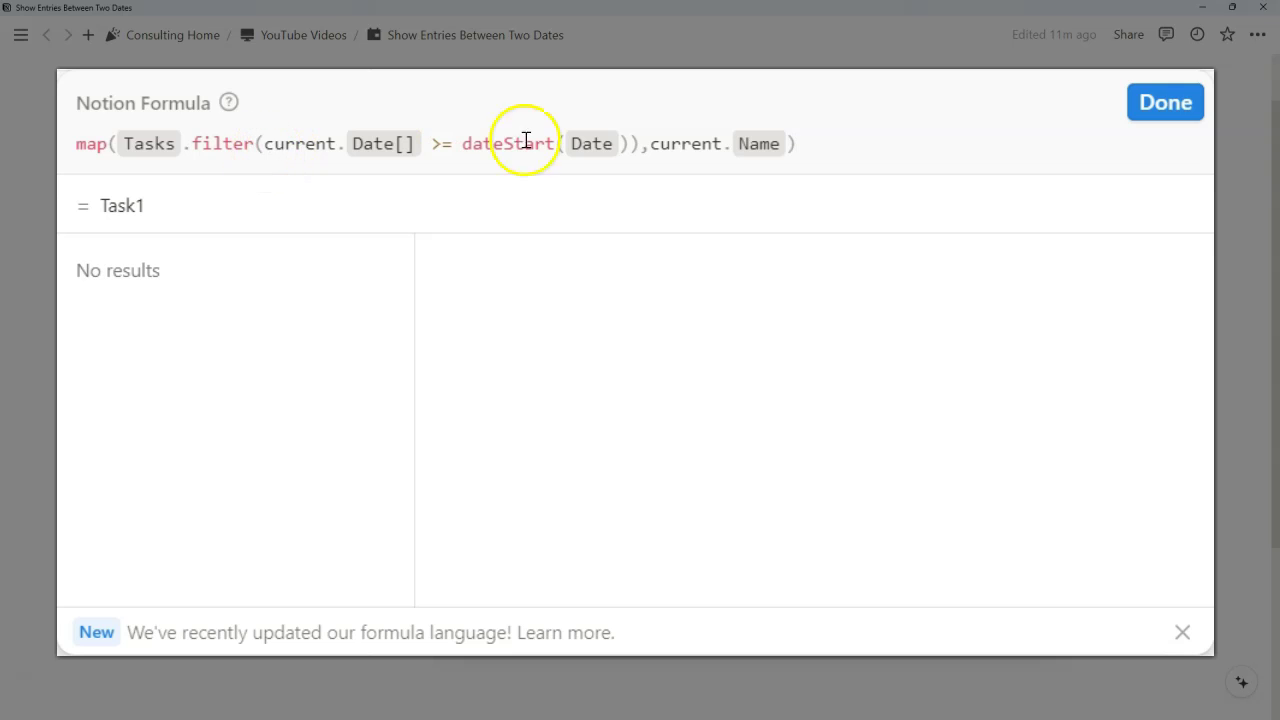
pyautogui.click(640, 140)
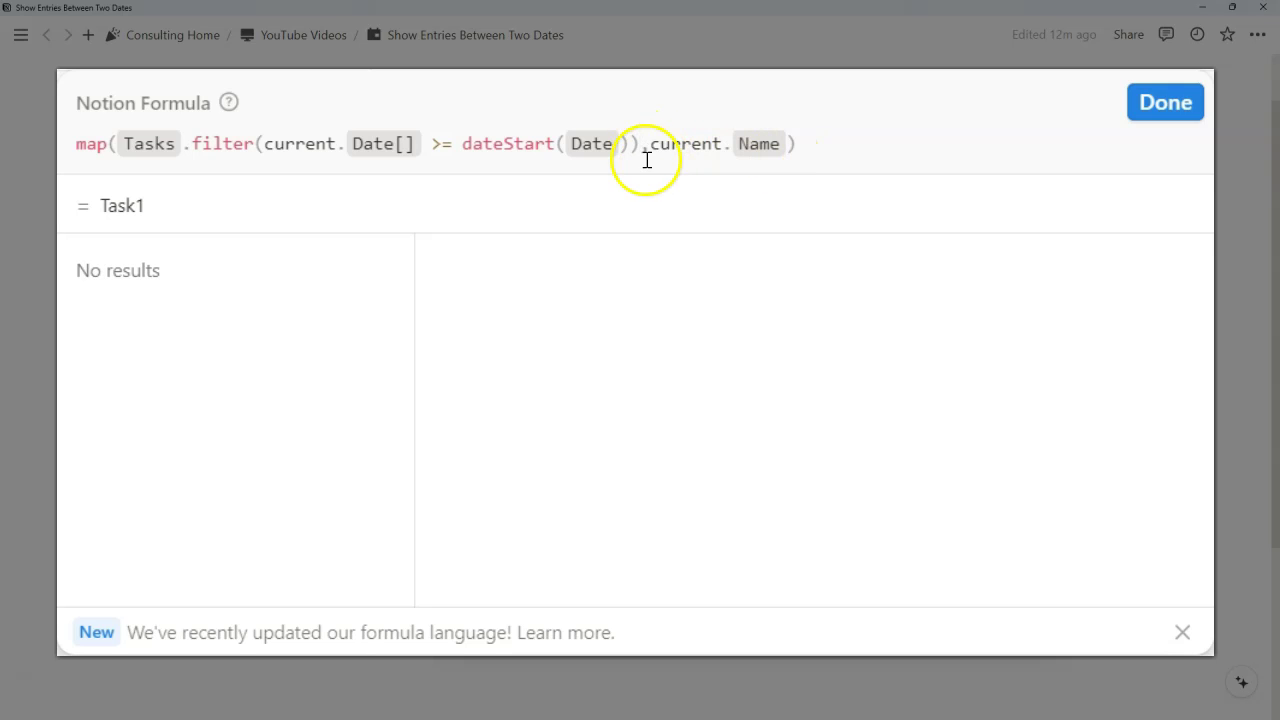
pyautogui.press('Return')
pyautogui.press('Return')
pyautogui.press('Return')
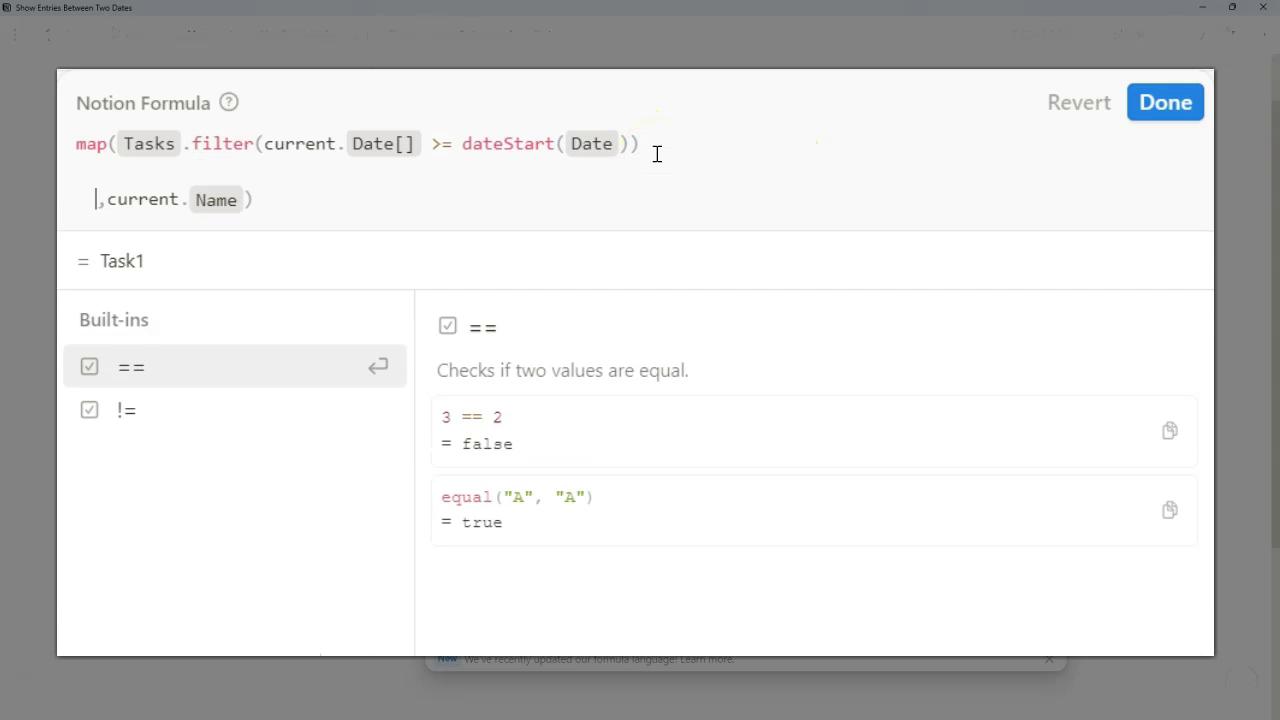
pyautogui.press('Return')
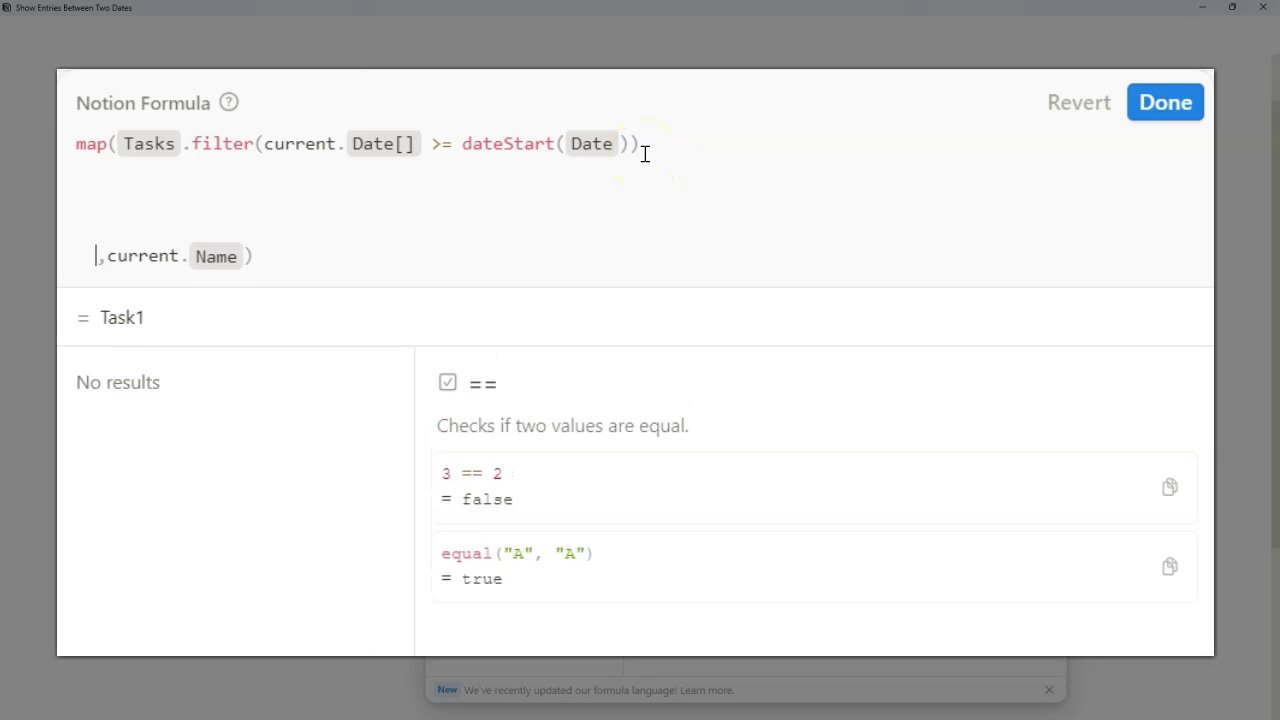
pyautogui.click(166, 185)
pyautogui.press('Tab')
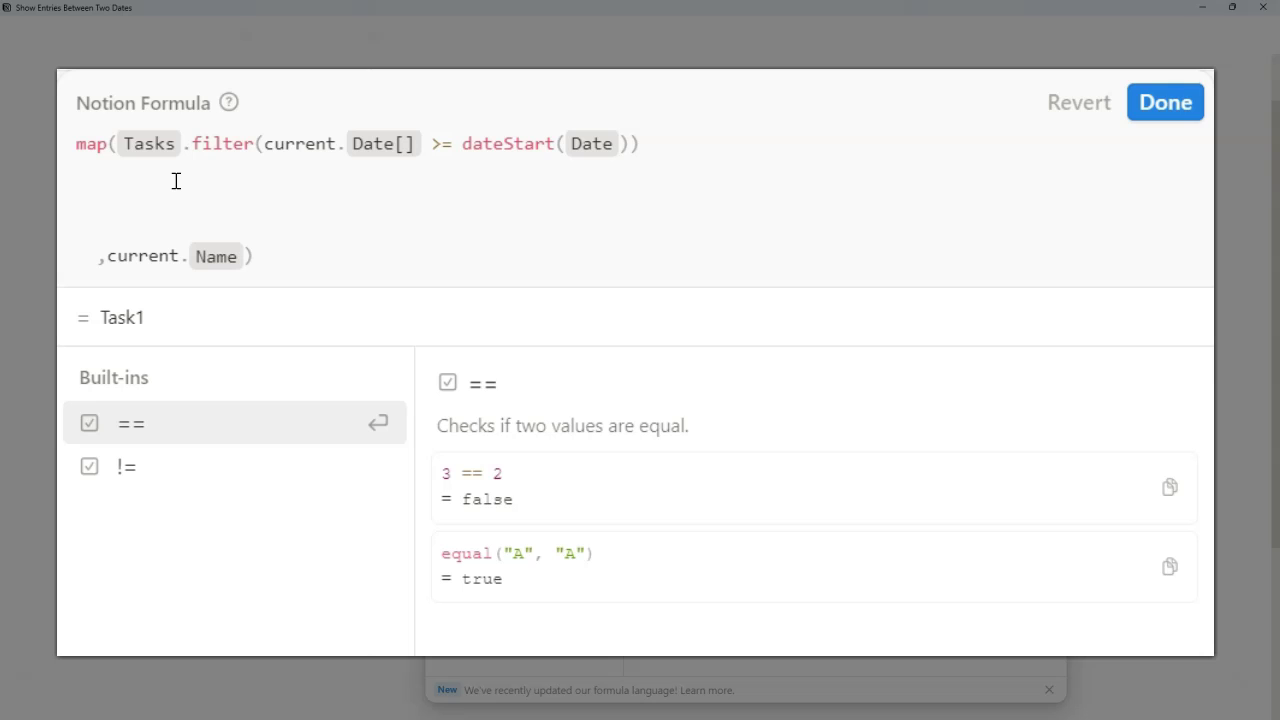
# Step: Highlight dateStart in the first filter, then return the caret to the indented blank line
pyautogui.moveTo(548, 148); pyautogui.dragTo(463, 145)
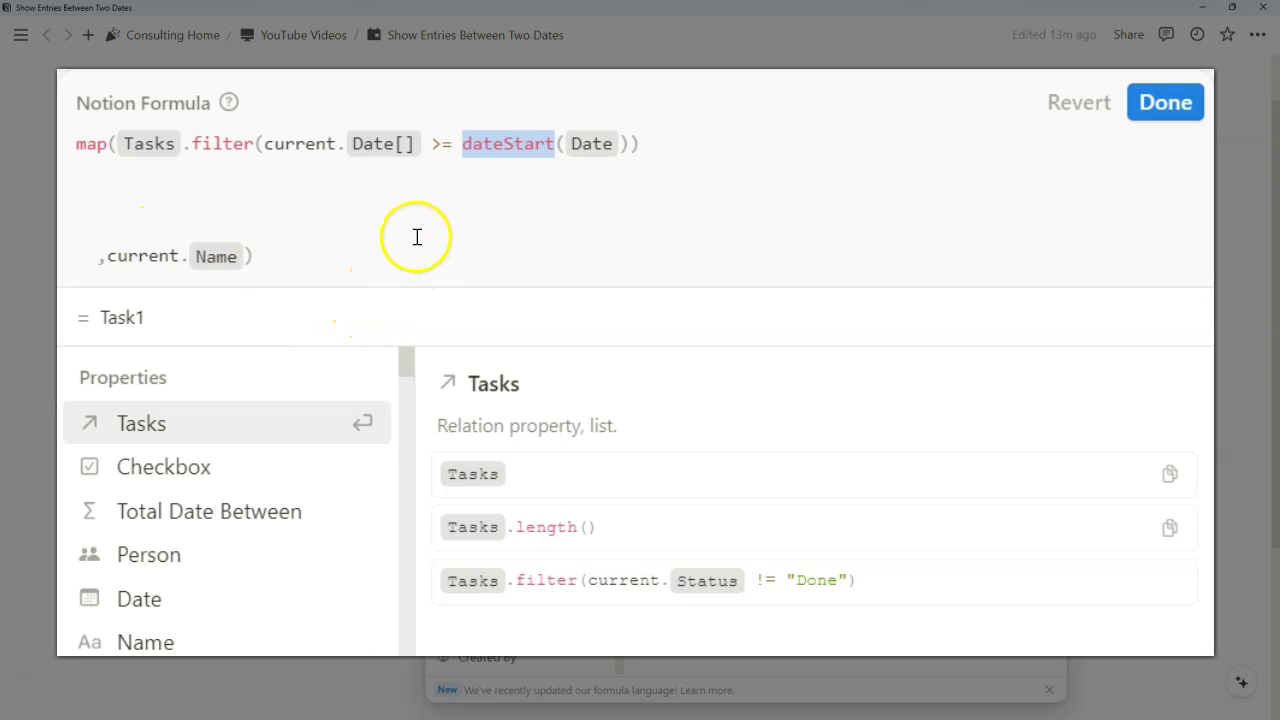
pyautogui.click(289, 187)
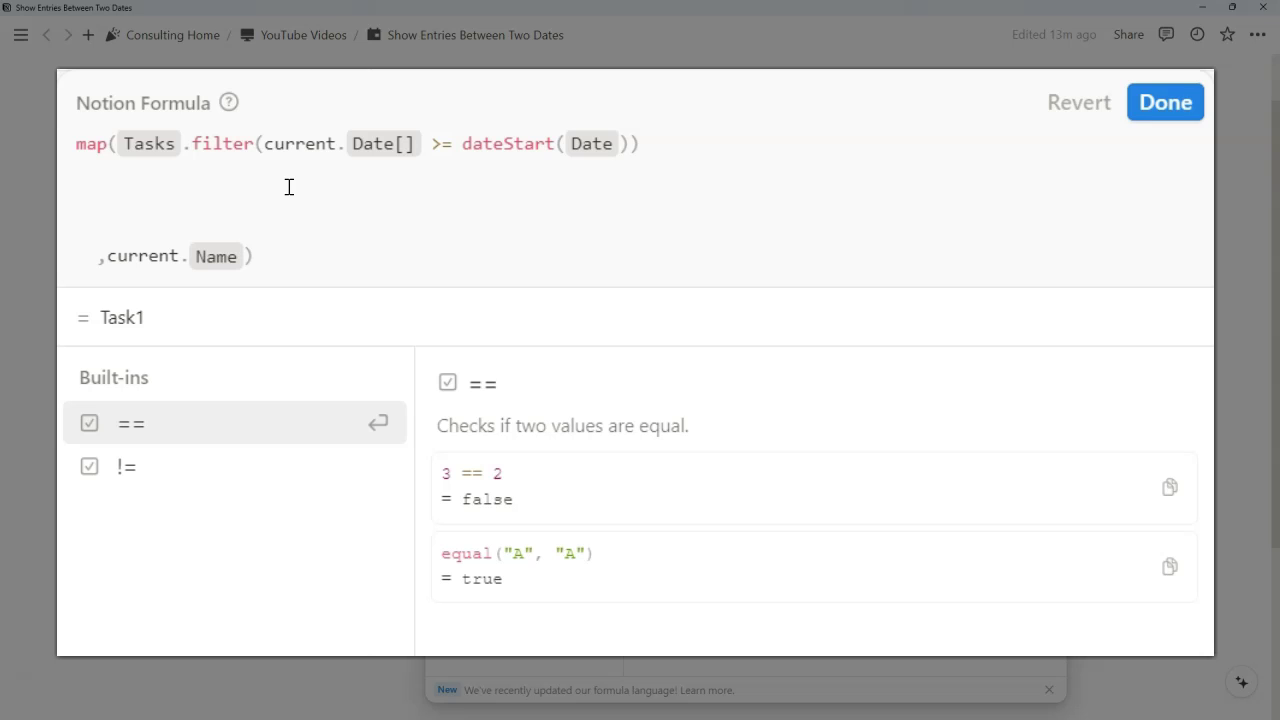
pyautogui.click(288, 187)
pyautogui.press('Down')
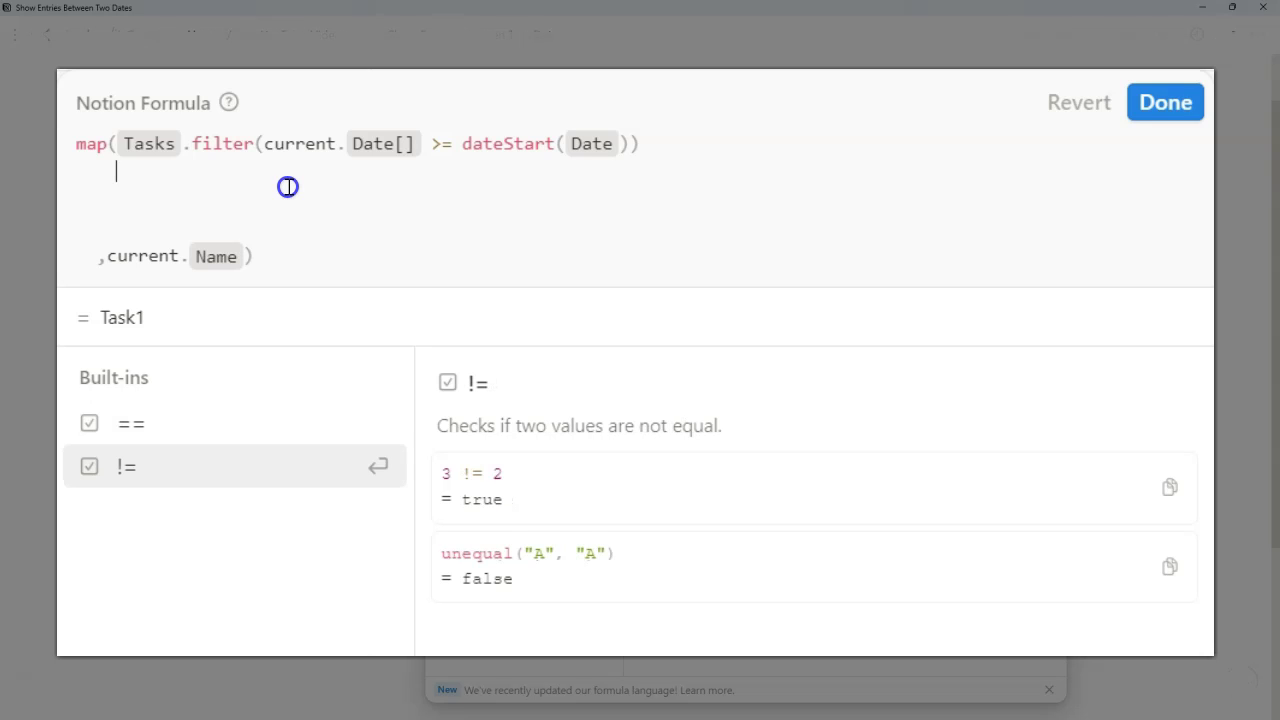
pyautogui.click(240, 169)
pyautogui.click(167, 234)
pyautogui.click(166, 201)
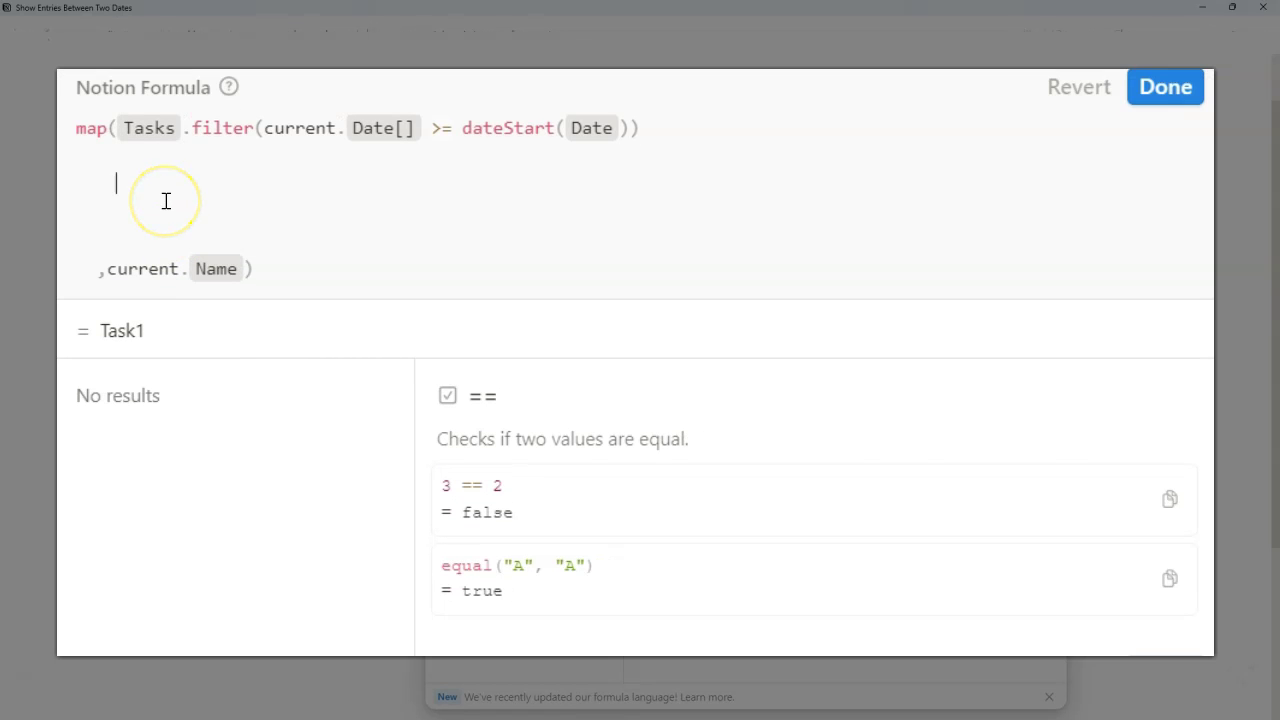
# Step: Chain a second filter, .filter(current.Date[] <= dateEnd(Date)), after the start-date filter
pyautogui.write('.filter(')
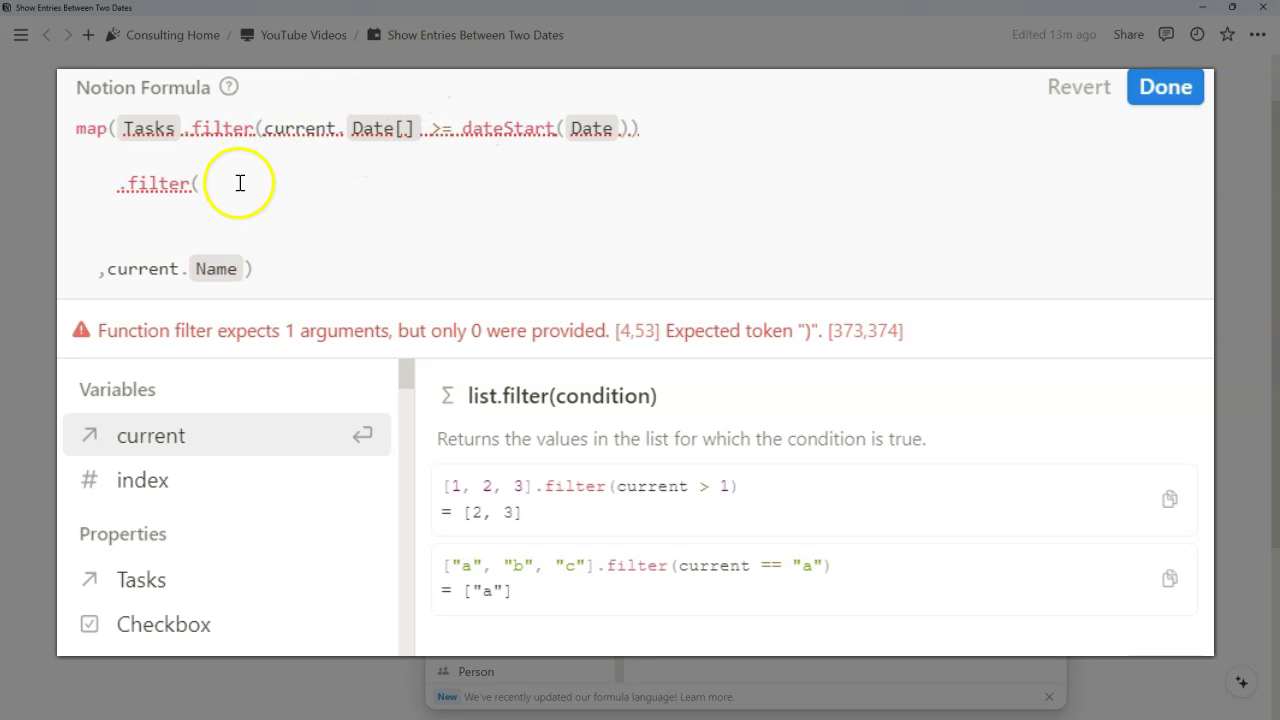
pyautogui.write('cur')
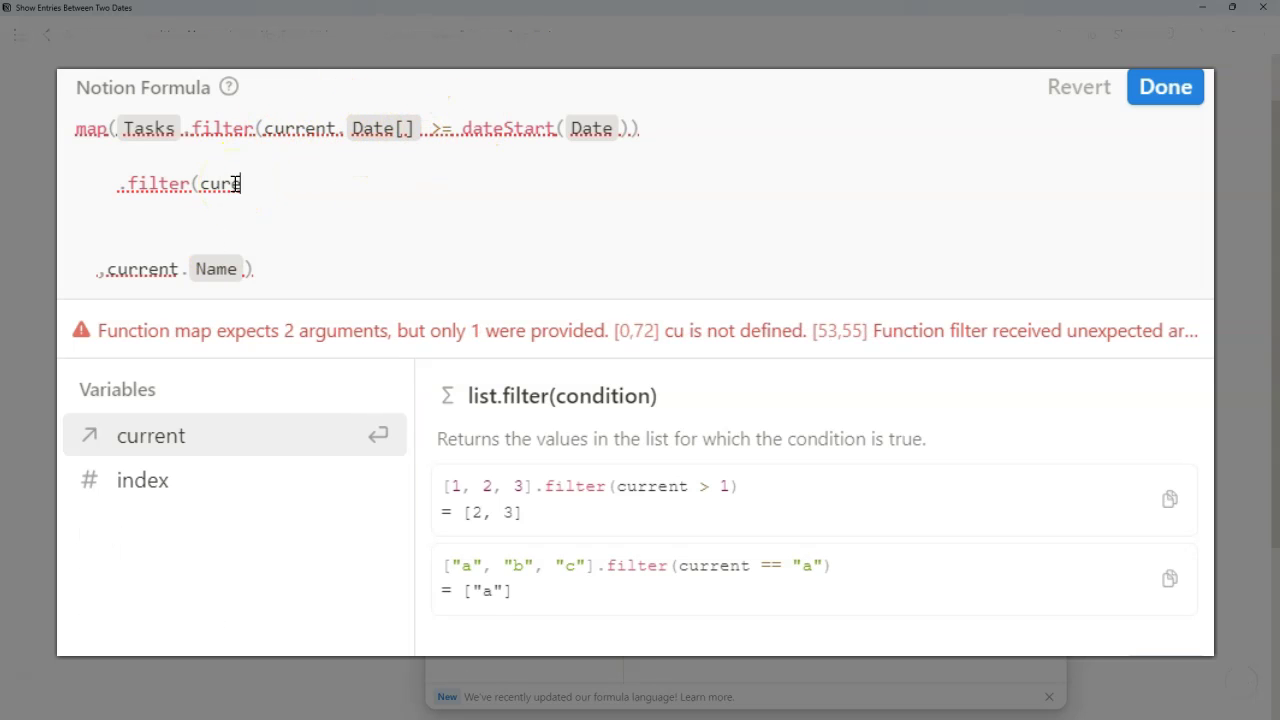
pyautogui.write('rent.Date[')
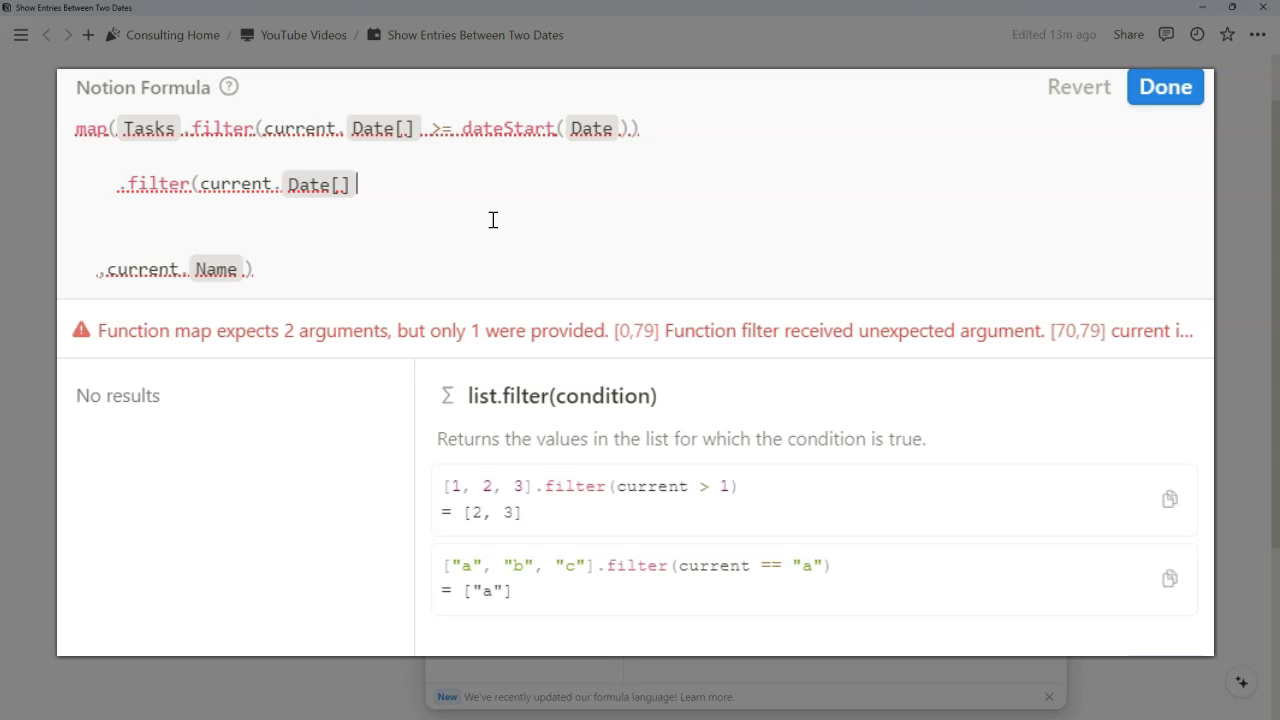
pyautogui.click(446, 131)
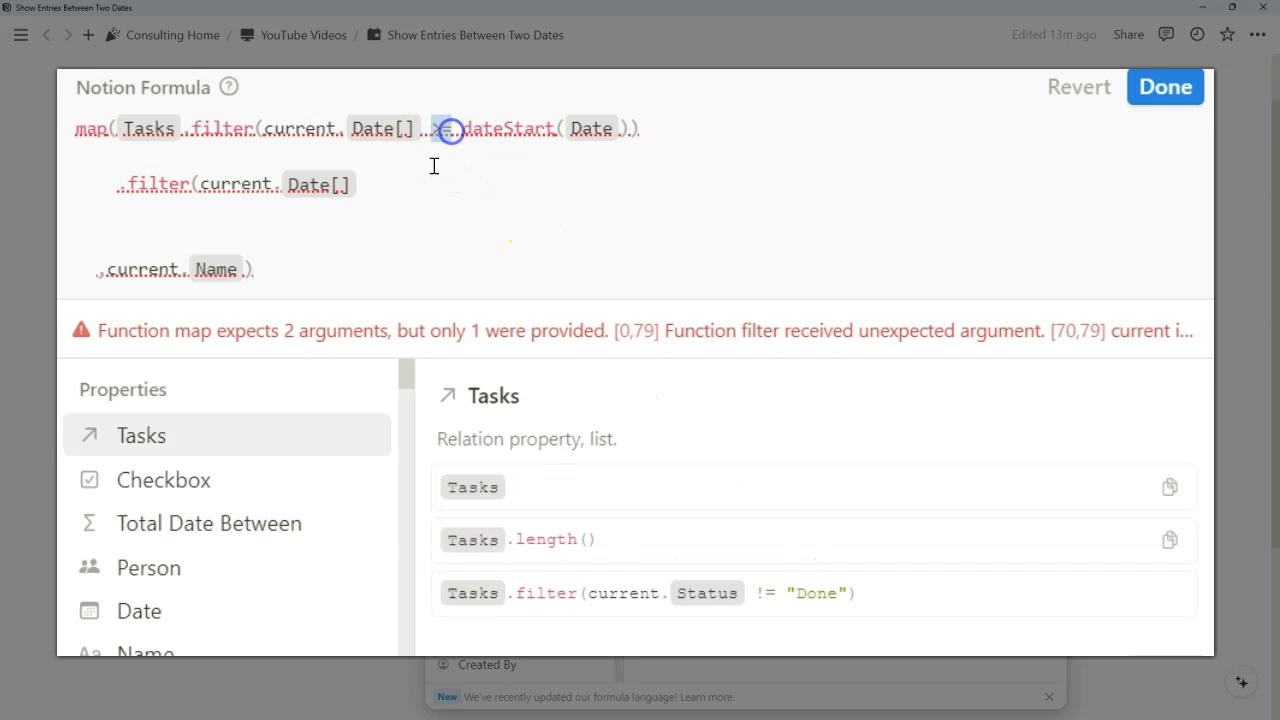
pyautogui.click(376, 186)
pyautogui.write('<')
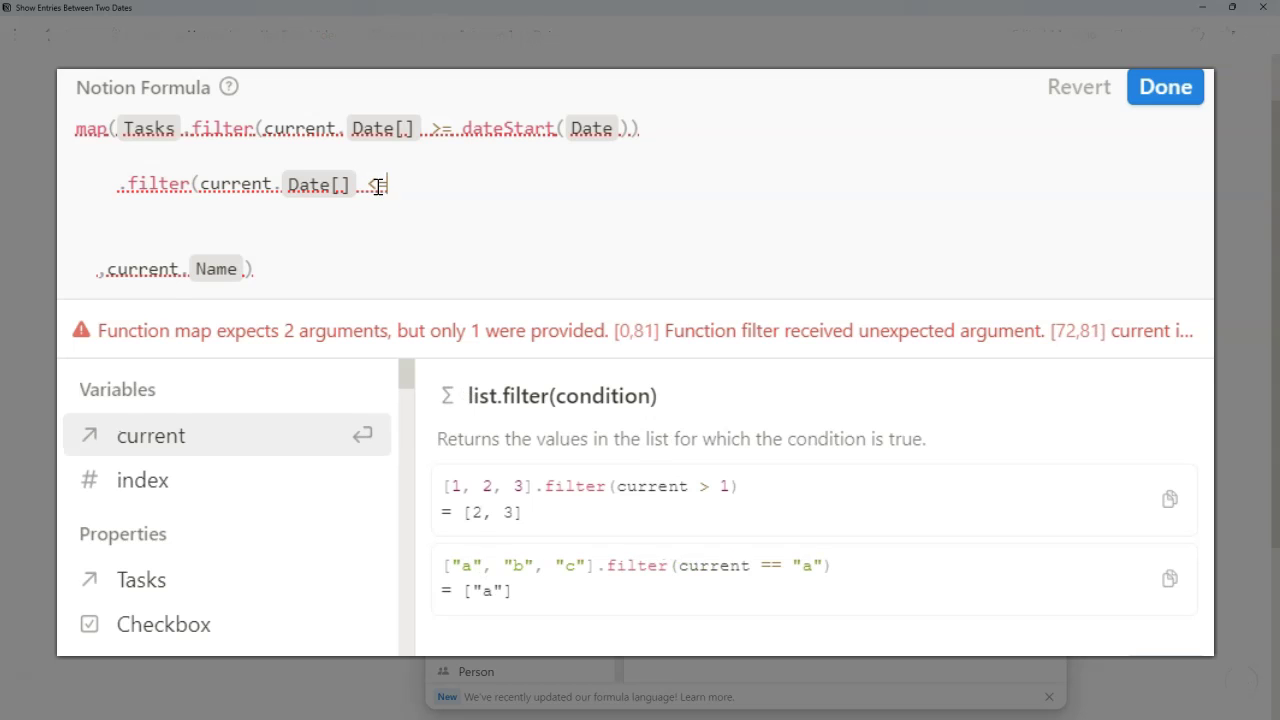
pyautogui.write('=')
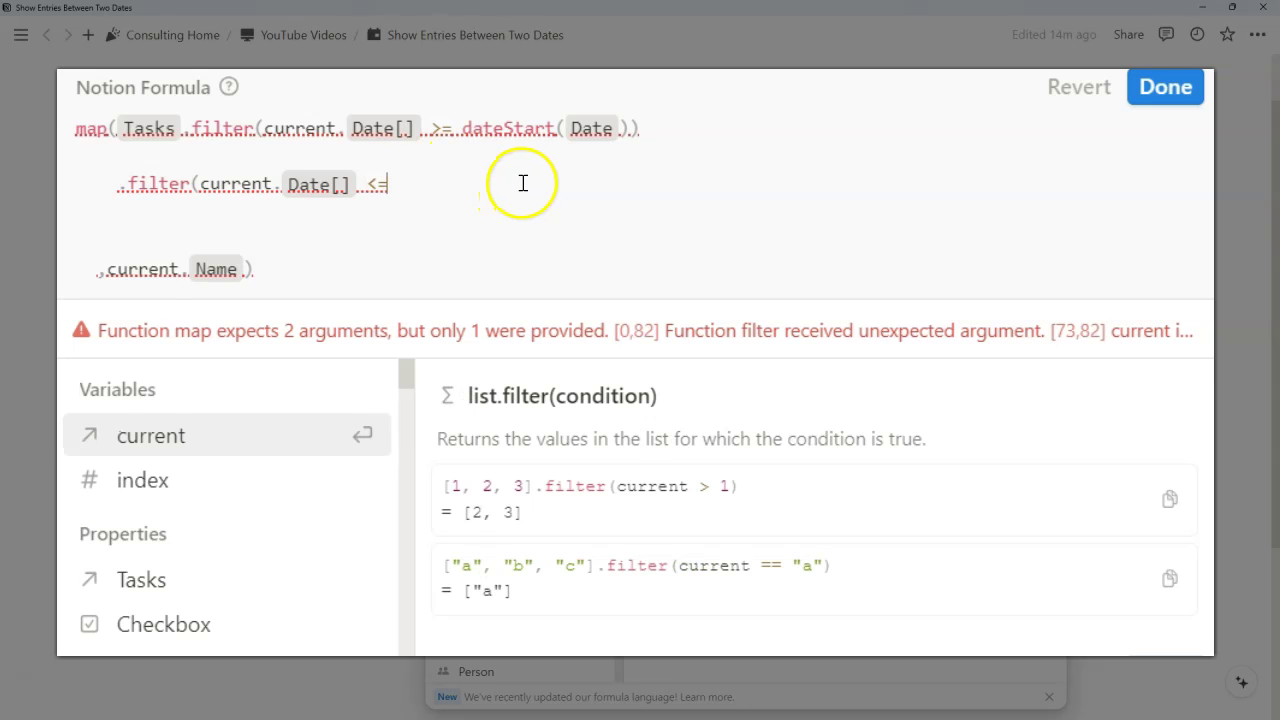
pyautogui.click(459, 129)
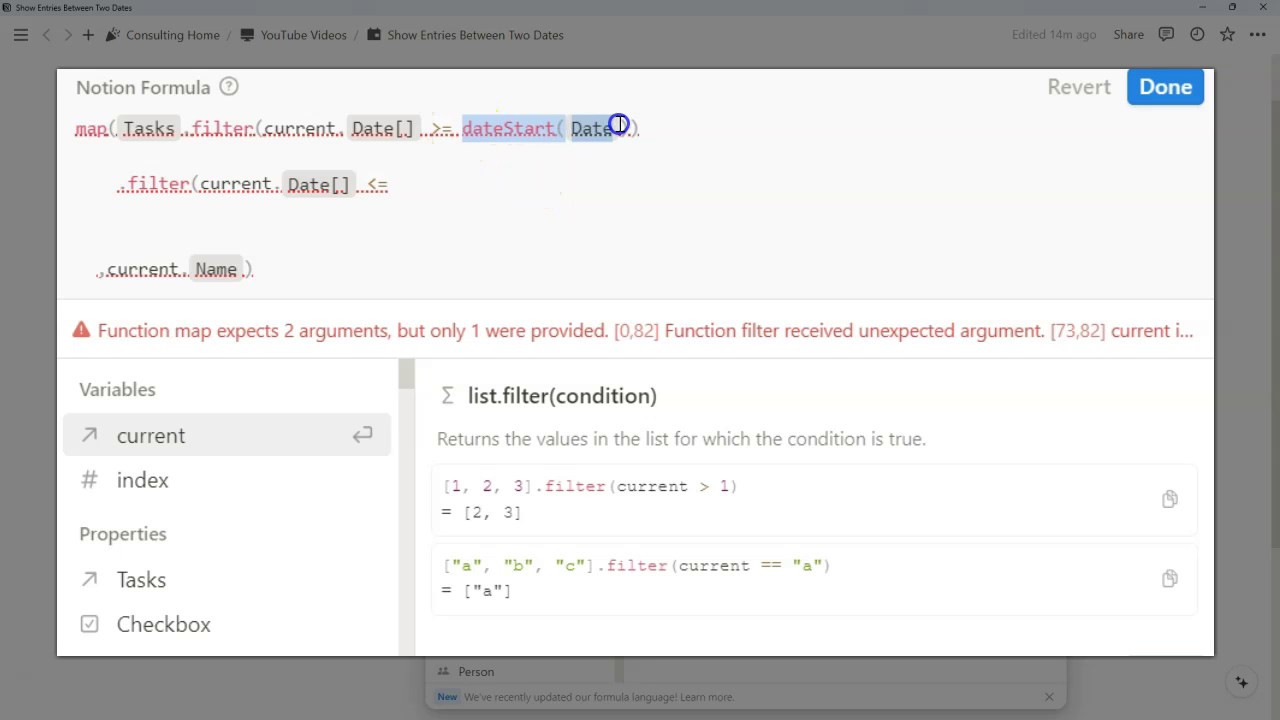
pyautogui.click(457, 197)
pyautogui.write('d')
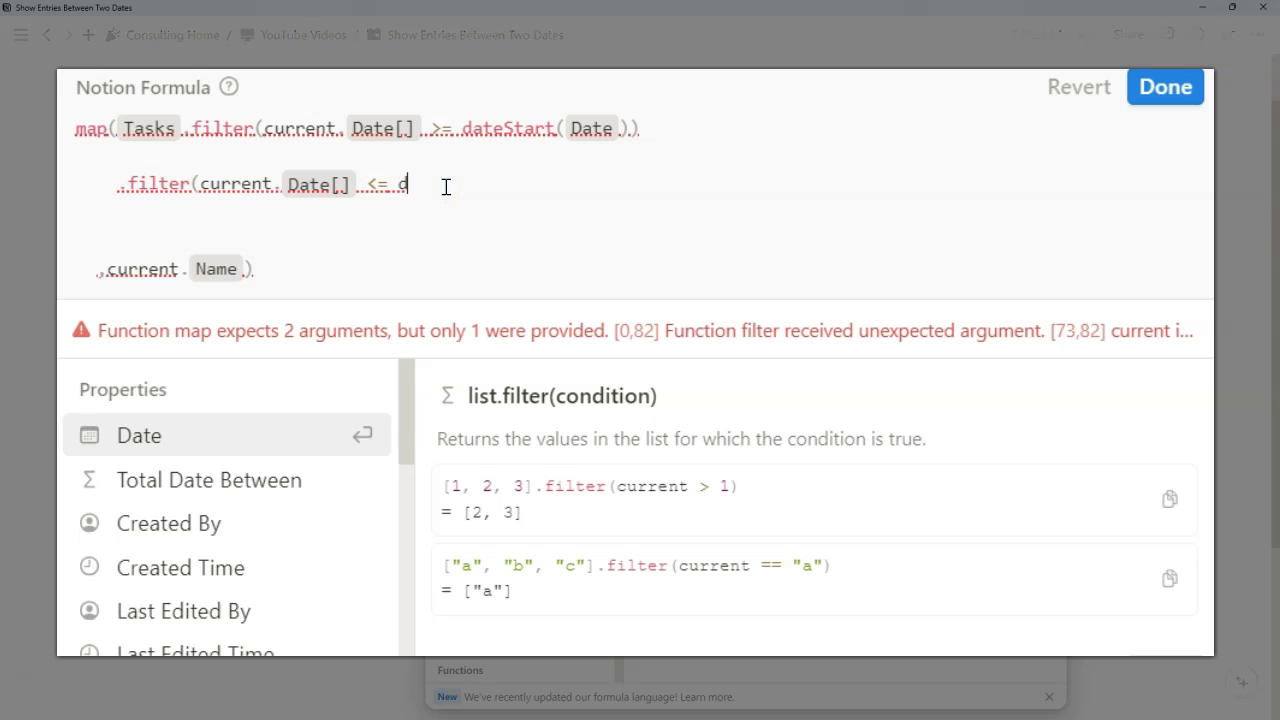
pyautogui.write('ateEnd(date')
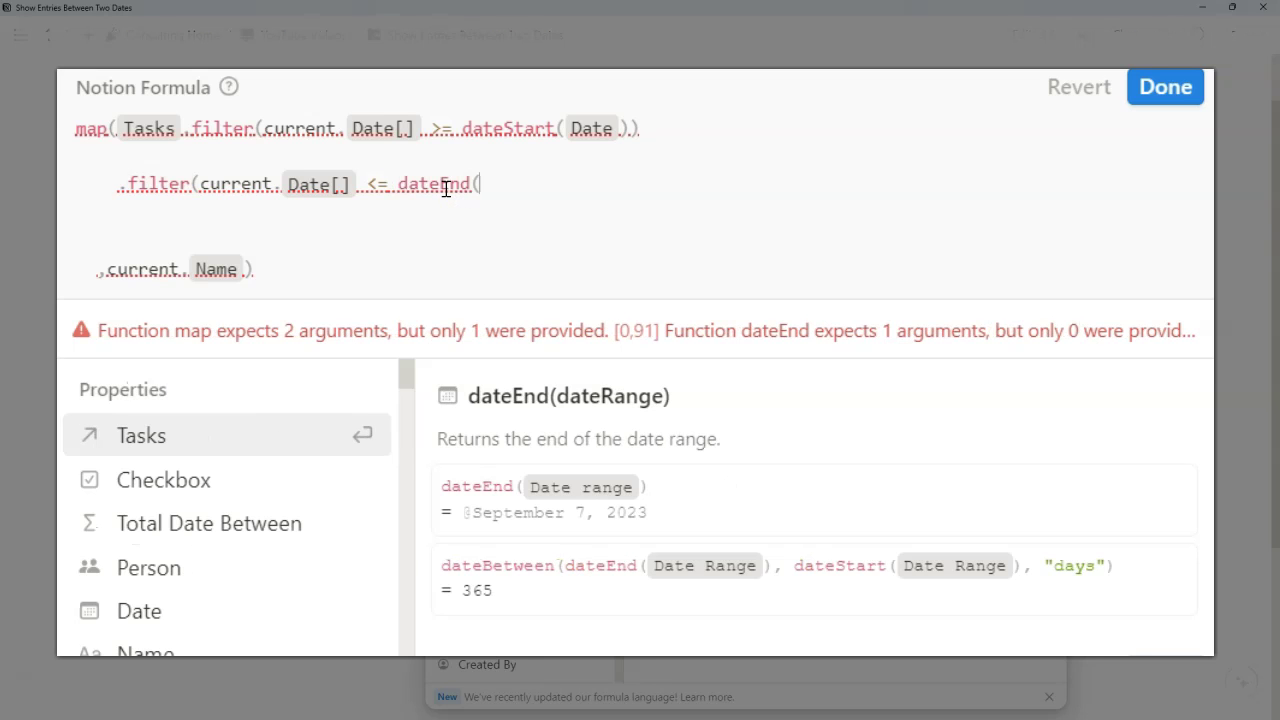
pyautogui.click(208, 427)
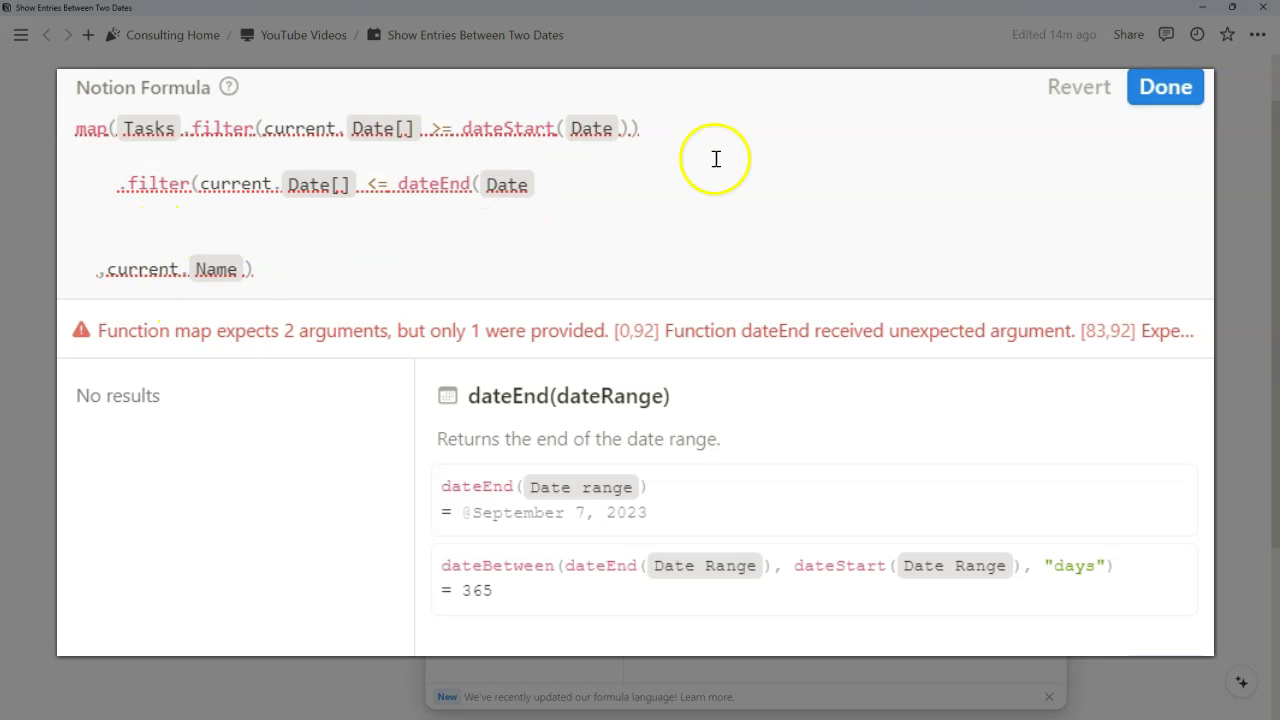
pyautogui.write('))')
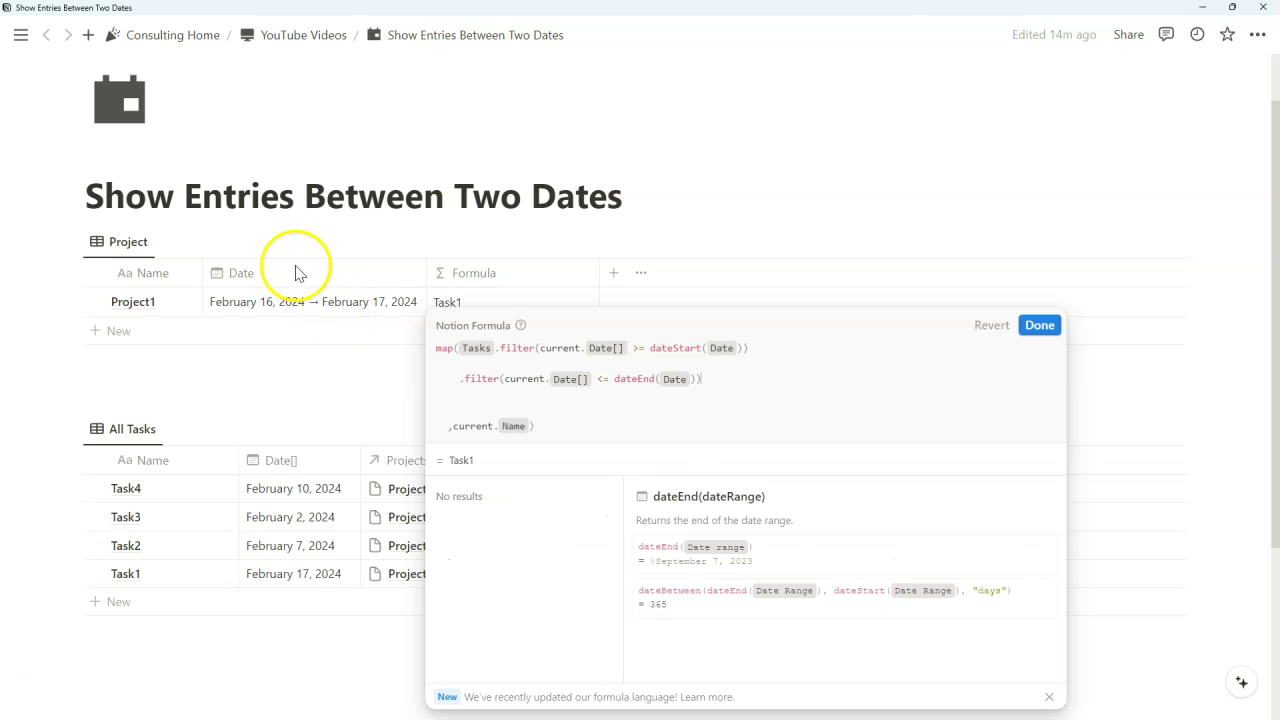
# Step: Save the formula and change Project1's date range to March 1 – March 31, 2024
pyautogui.click(1025, 327)
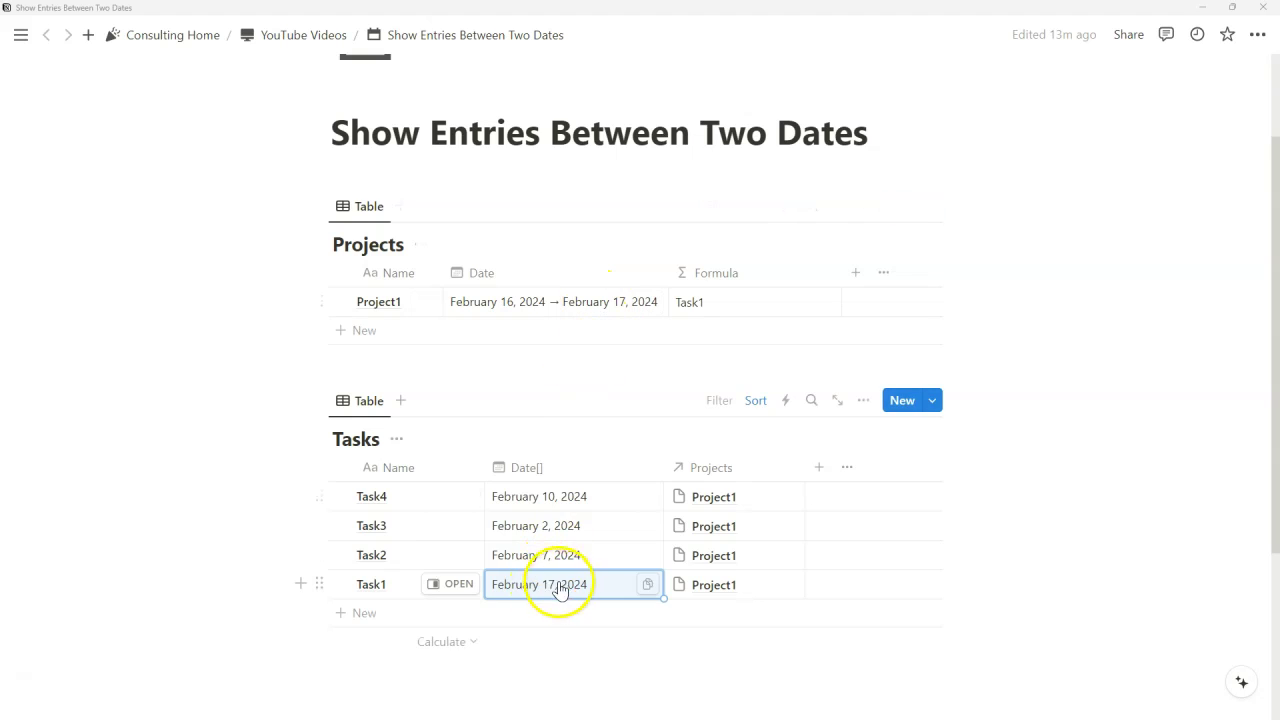
pyautogui.click(526, 305)
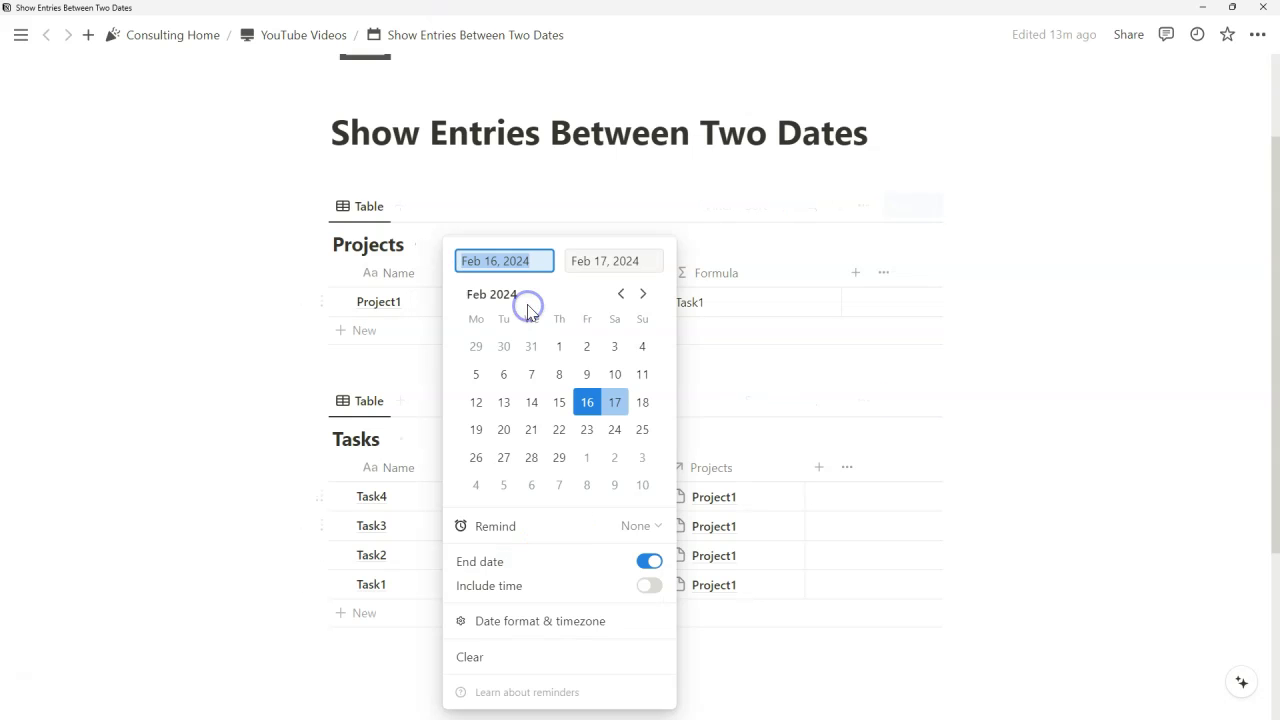
pyautogui.click(590, 460)
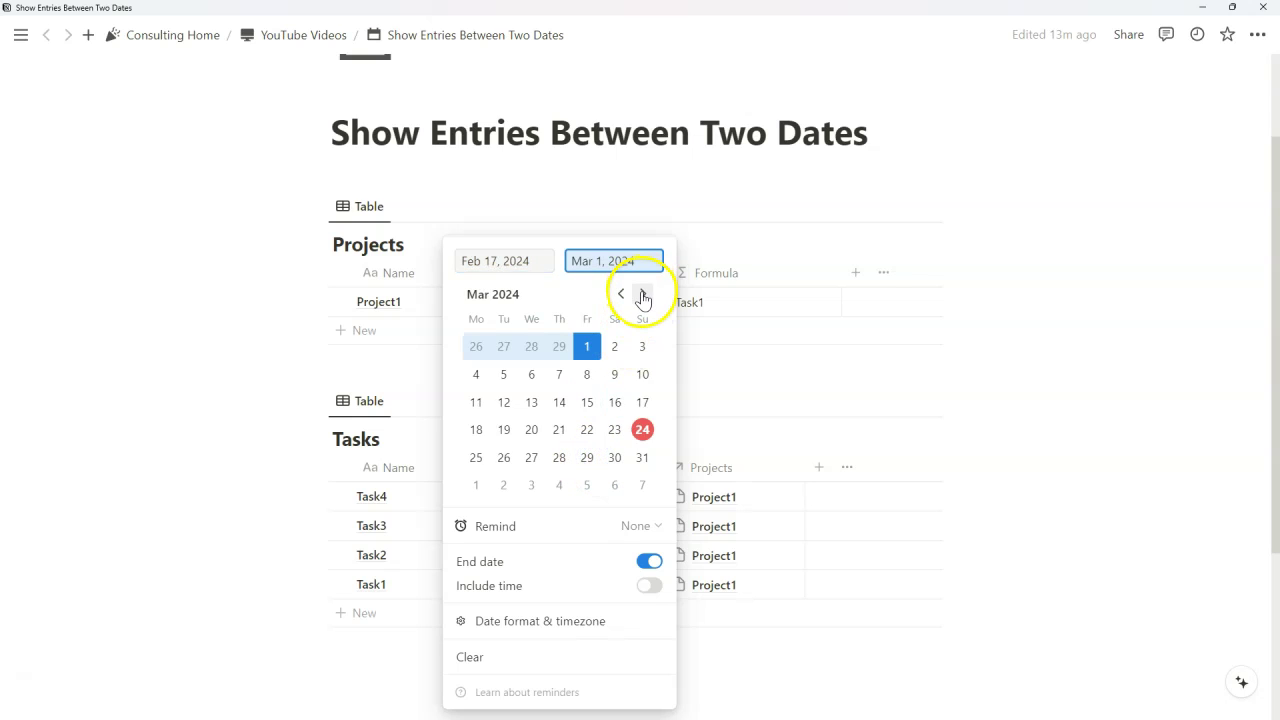
pyautogui.click(497, 260)
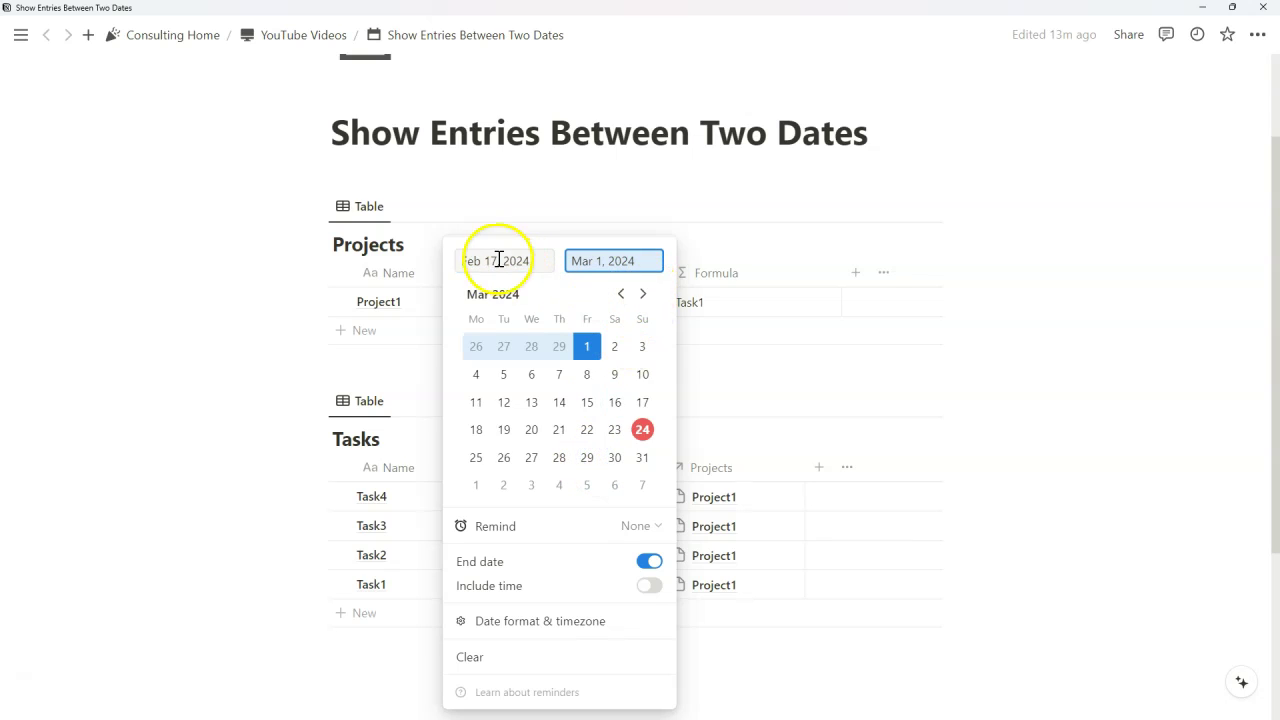
pyautogui.click(640, 460)
pyautogui.click(803, 378)
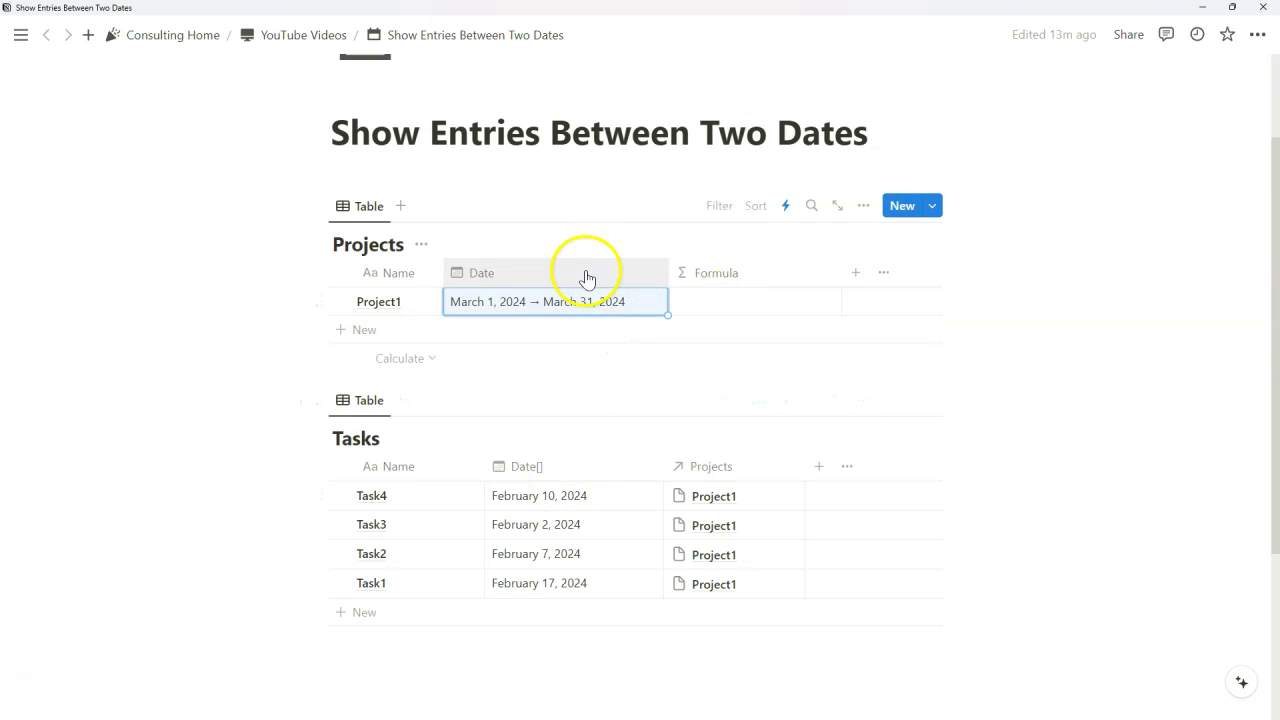
# Step: Redate Task4 to March 10, 2024 and Task2 to March 9, 2024
pyautogui.click(595, 496)
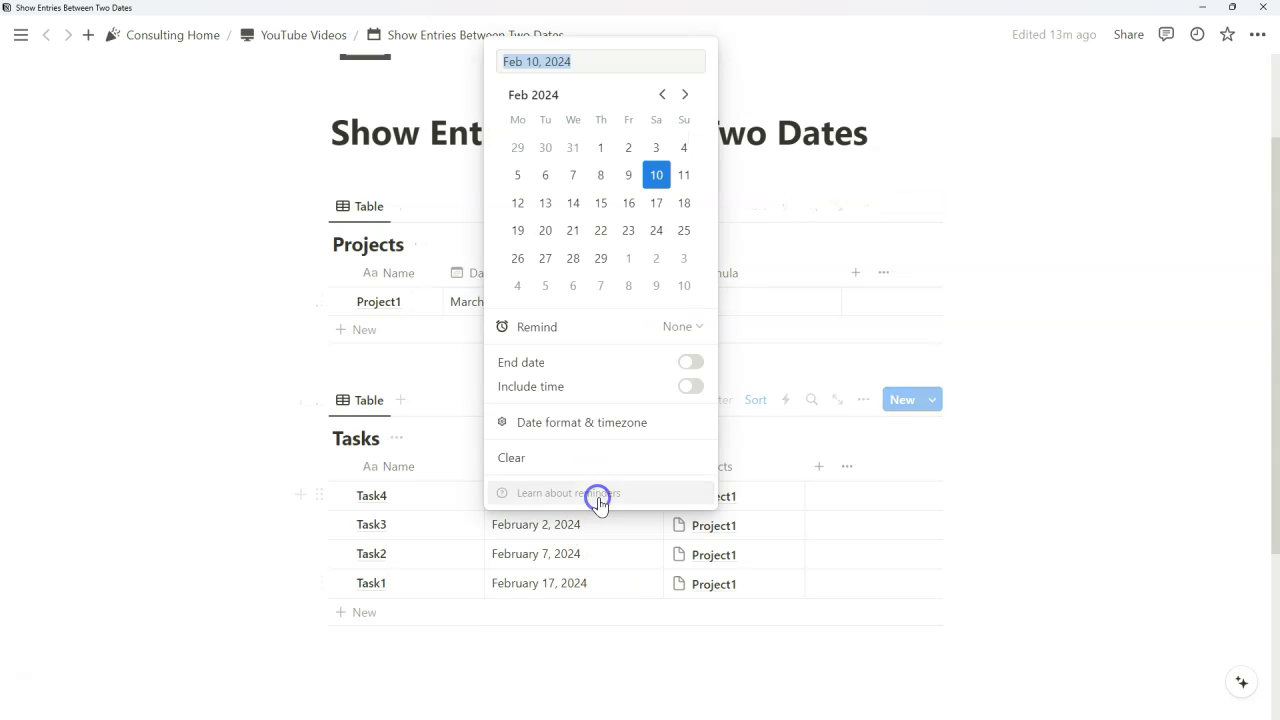
pyautogui.click(683, 95)
pyautogui.click(684, 175)
pyautogui.click(774, 209)
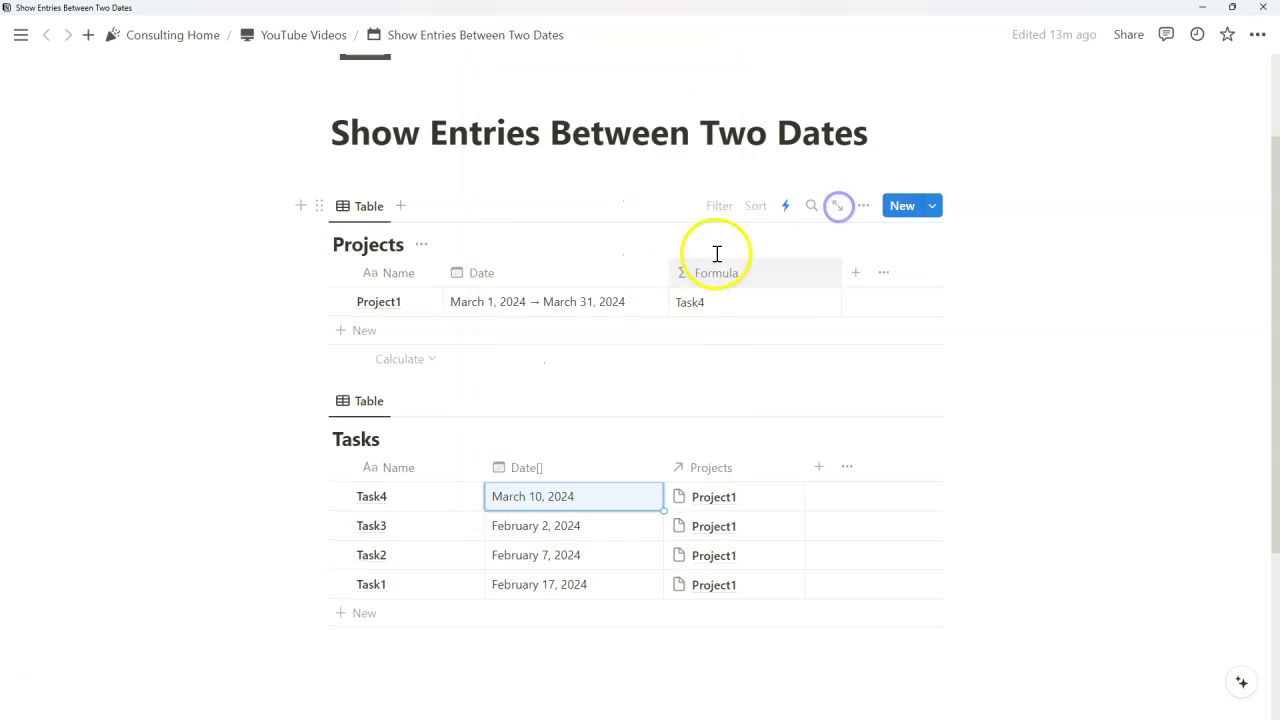
pyautogui.click(583, 553)
pyautogui.click(684, 153)
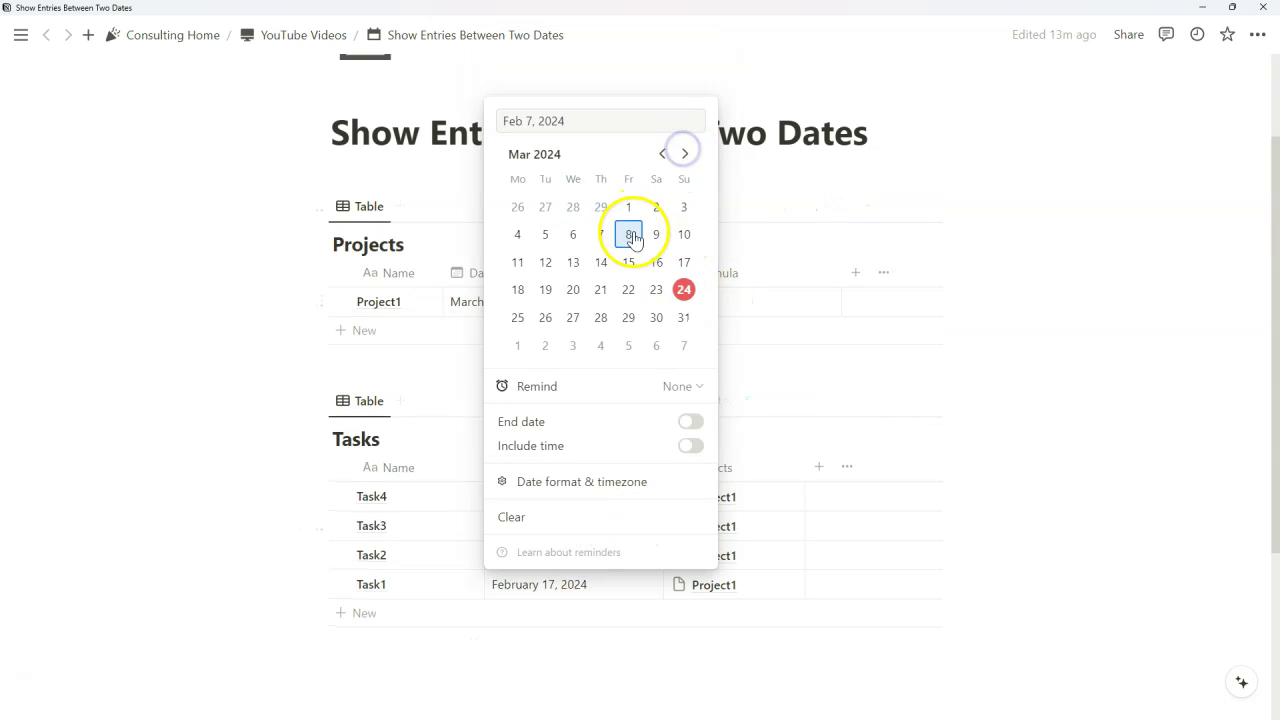
pyautogui.click(656, 234)
pyautogui.click(784, 225)
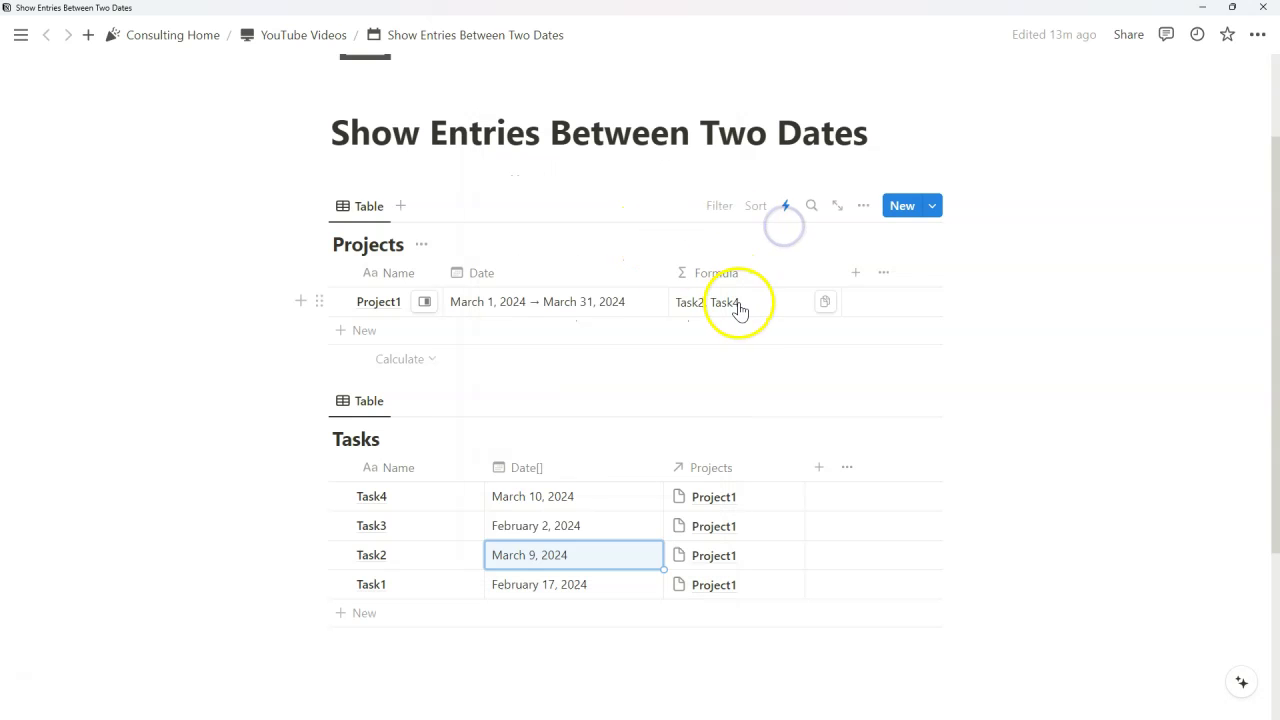
# Step: Redate Task1 to March 31, 2024, then check Project1's date range
pyautogui.click(594, 584)
pyautogui.click(803, 370)
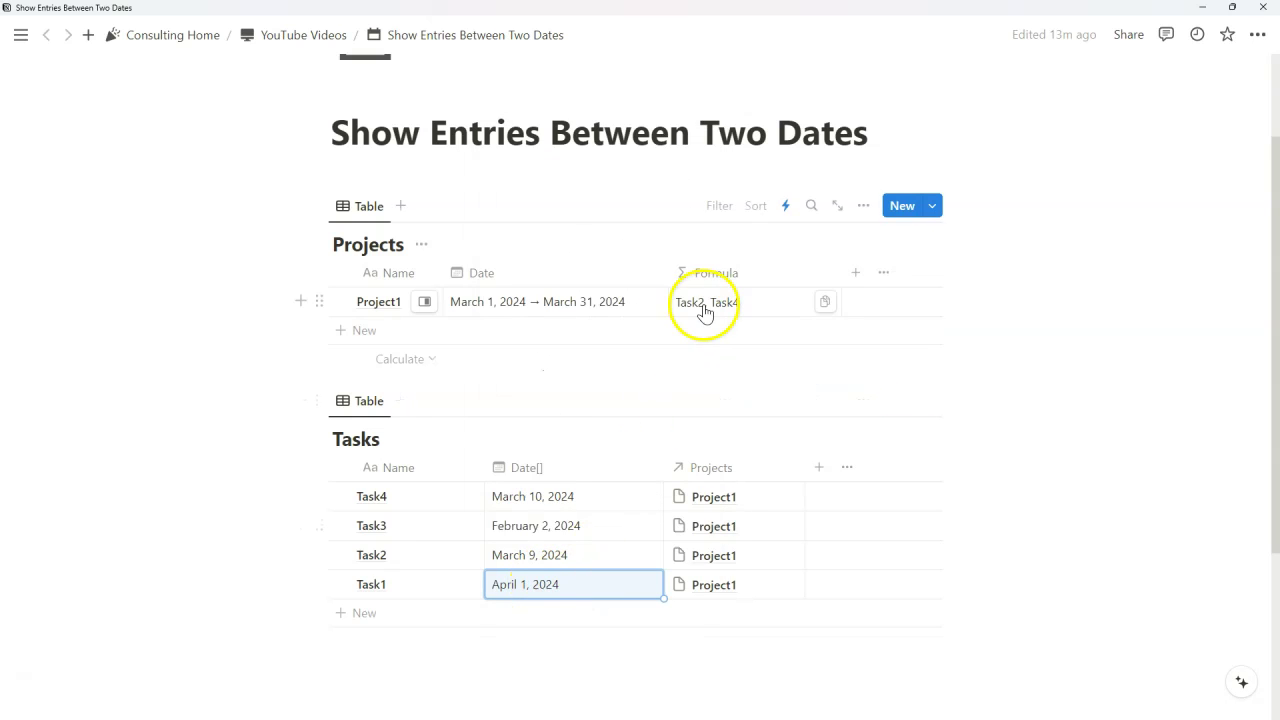
pyautogui.click(609, 594)
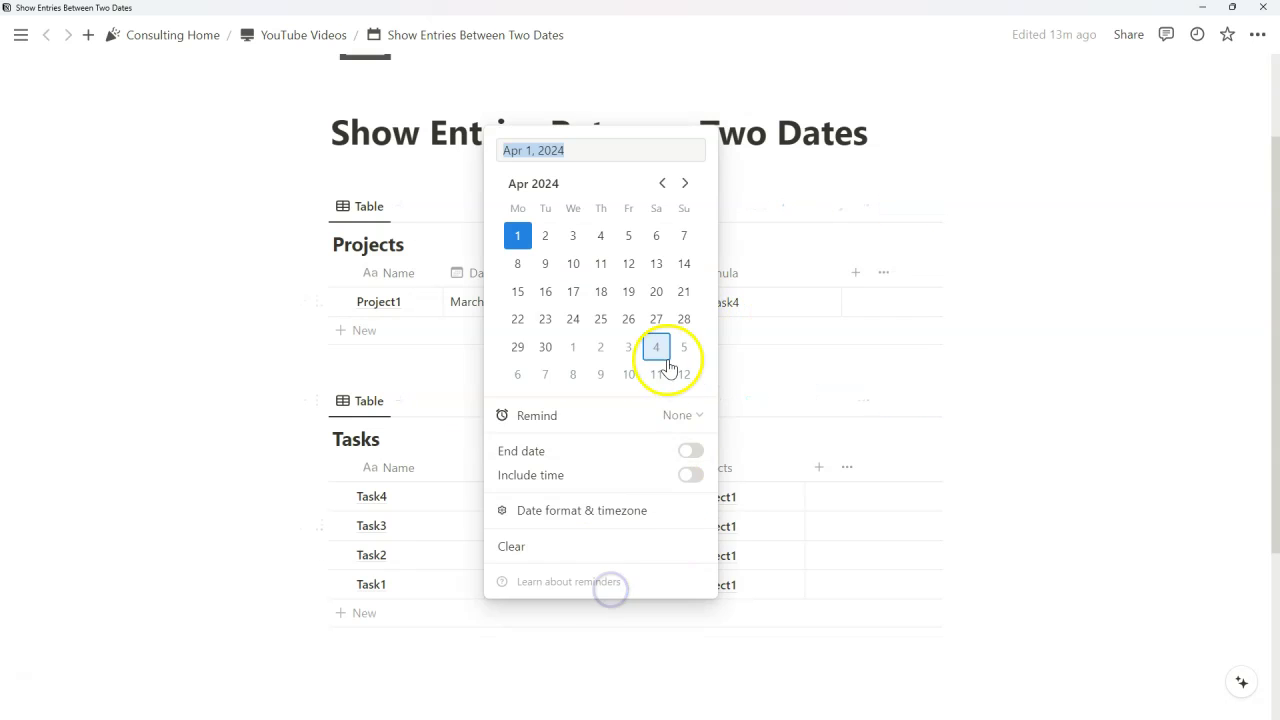
pyautogui.click(662, 183)
pyautogui.click(684, 347)
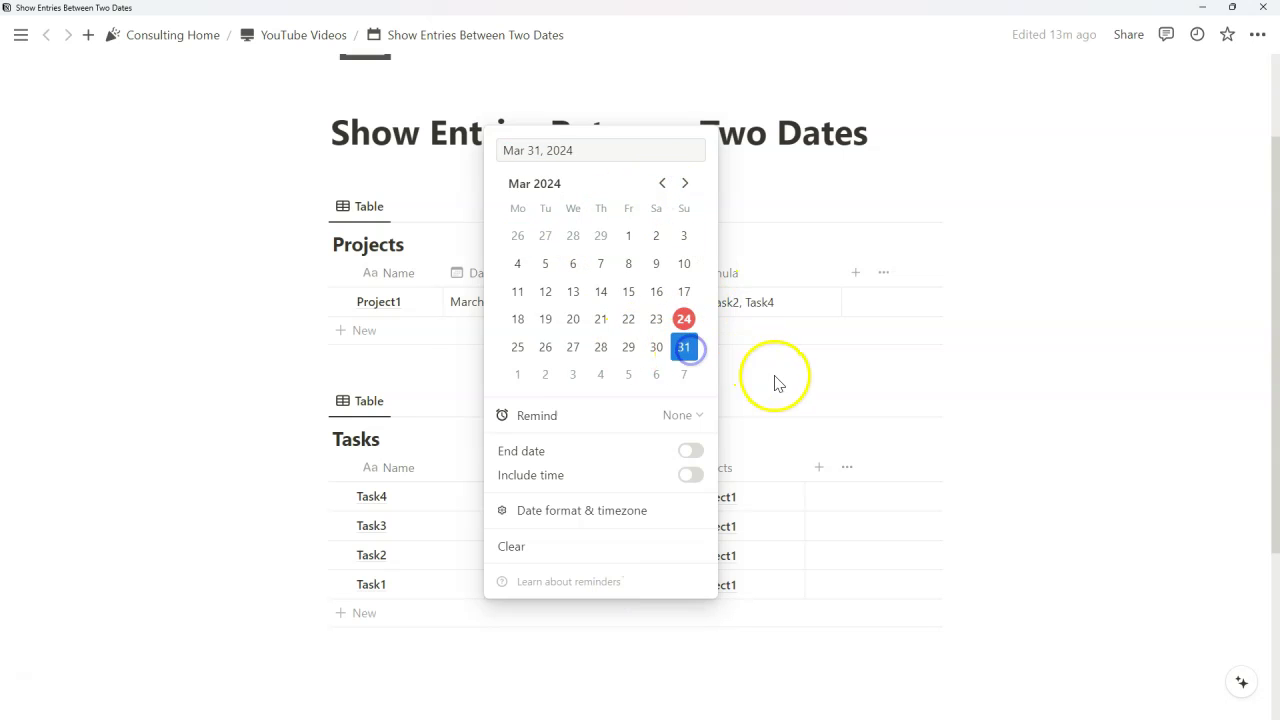
pyautogui.click(777, 383)
pyautogui.click(555, 301)
pyautogui.press('Escape')
pyautogui.click(745, 320)
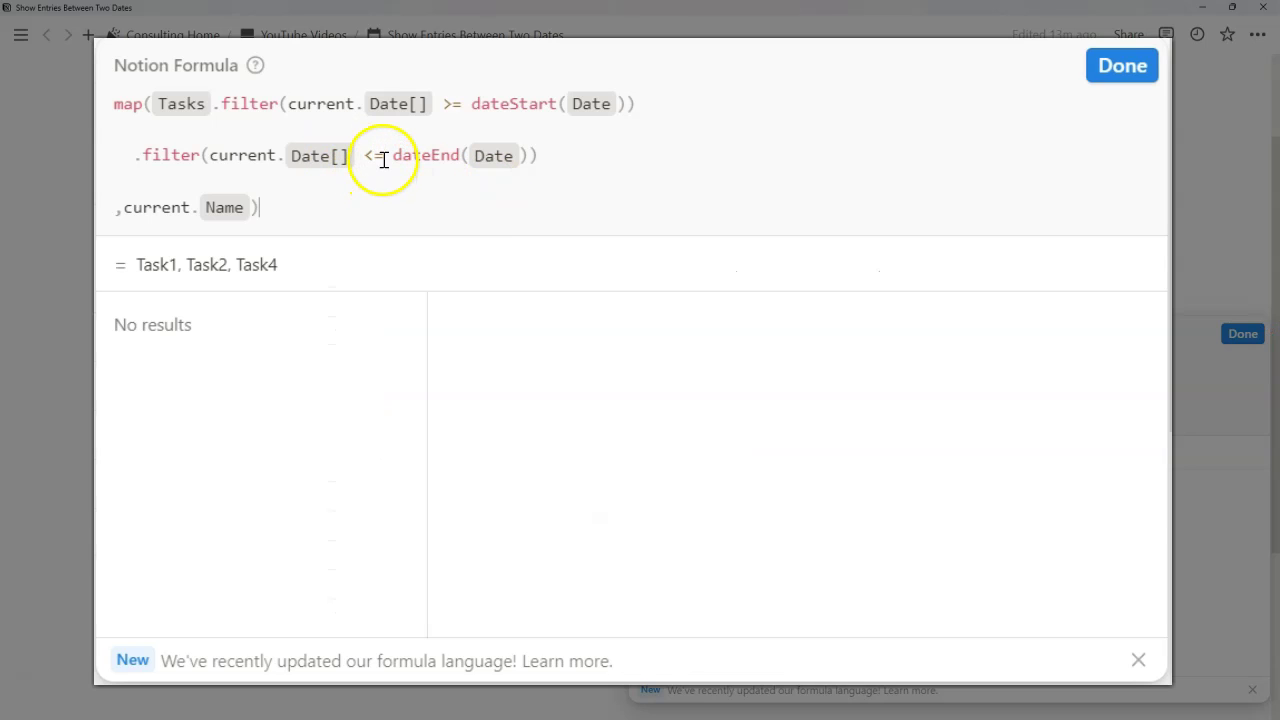
pyautogui.click(384, 160)
pyautogui.press('BackSpace')
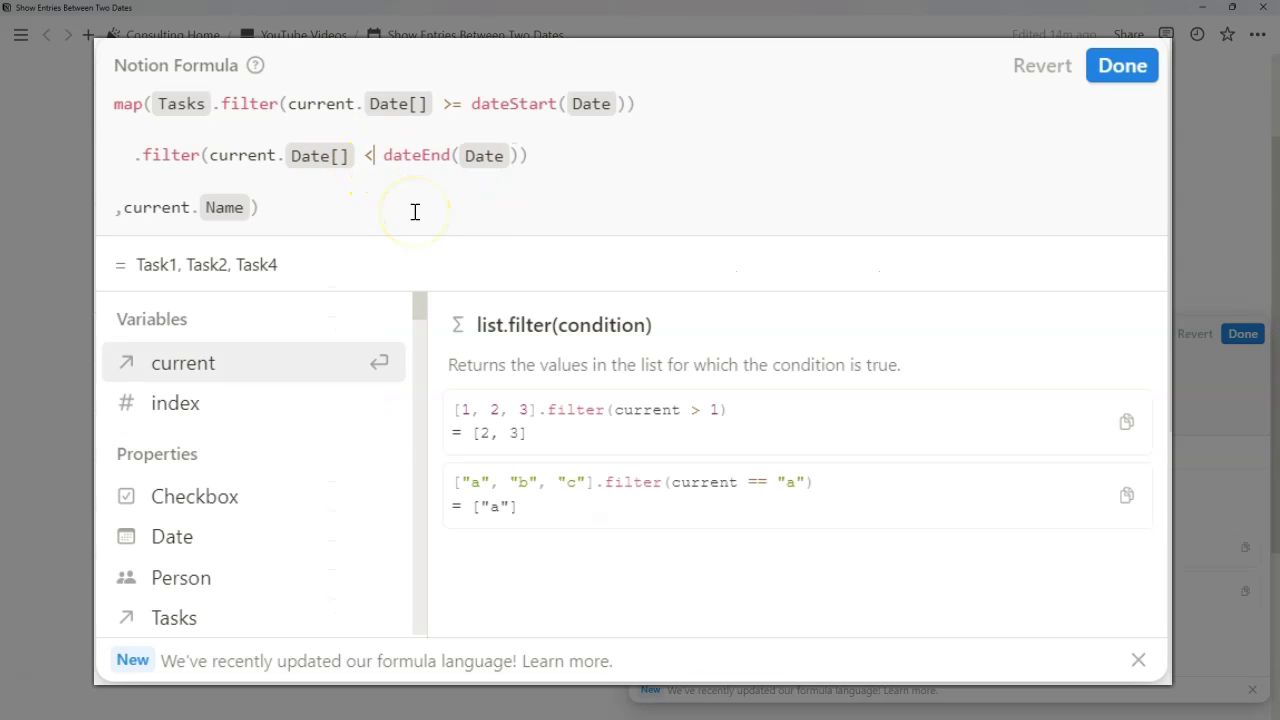
pyautogui.click(1121, 65)
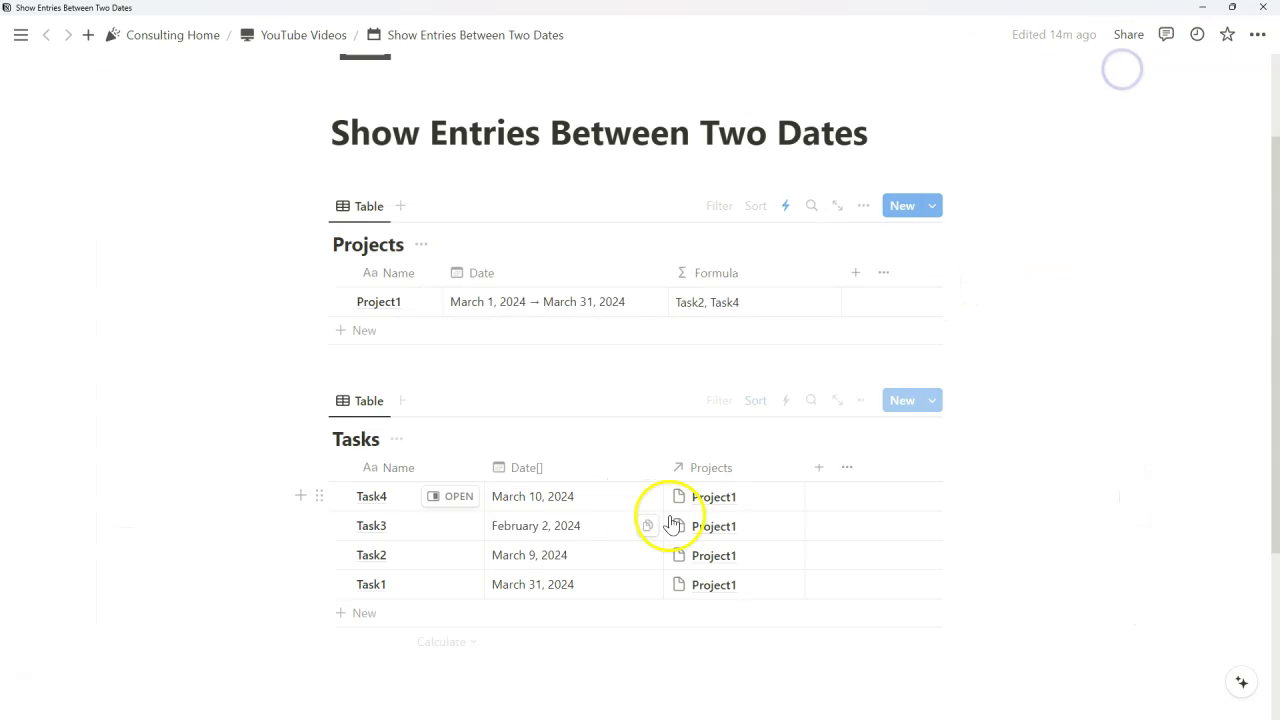
pyautogui.click(740, 301)
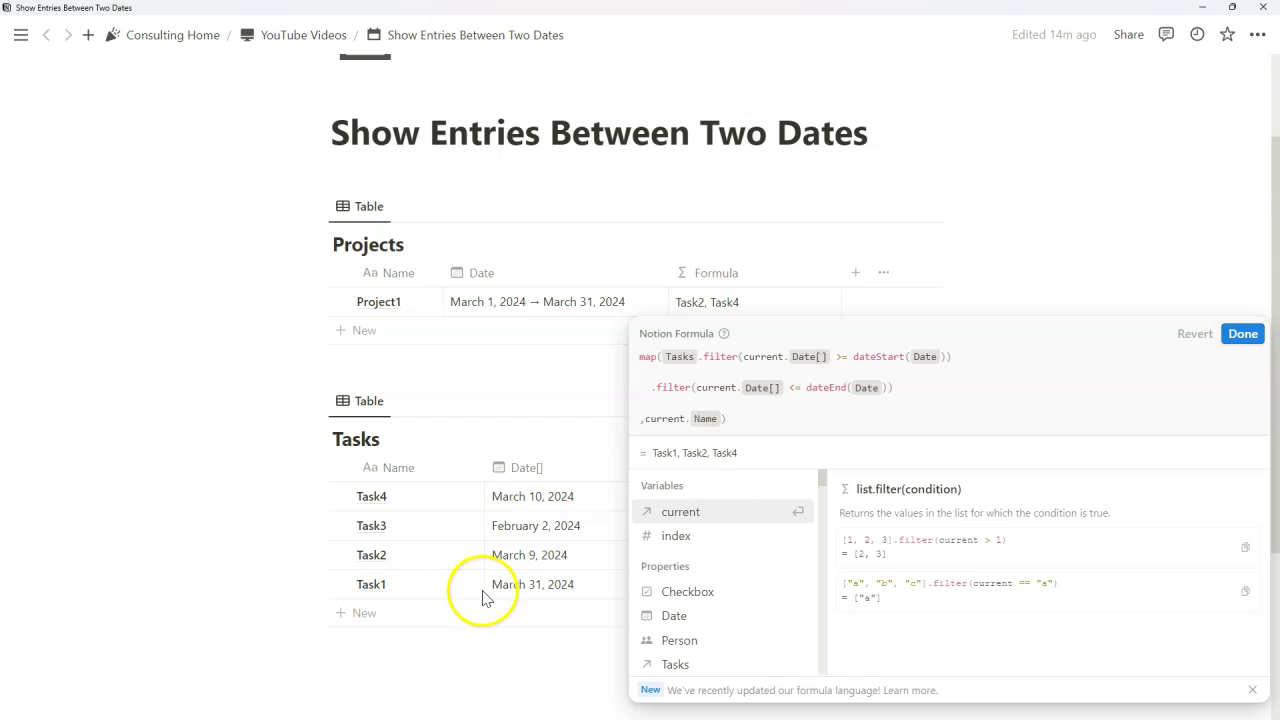
pyautogui.click(1240, 336)
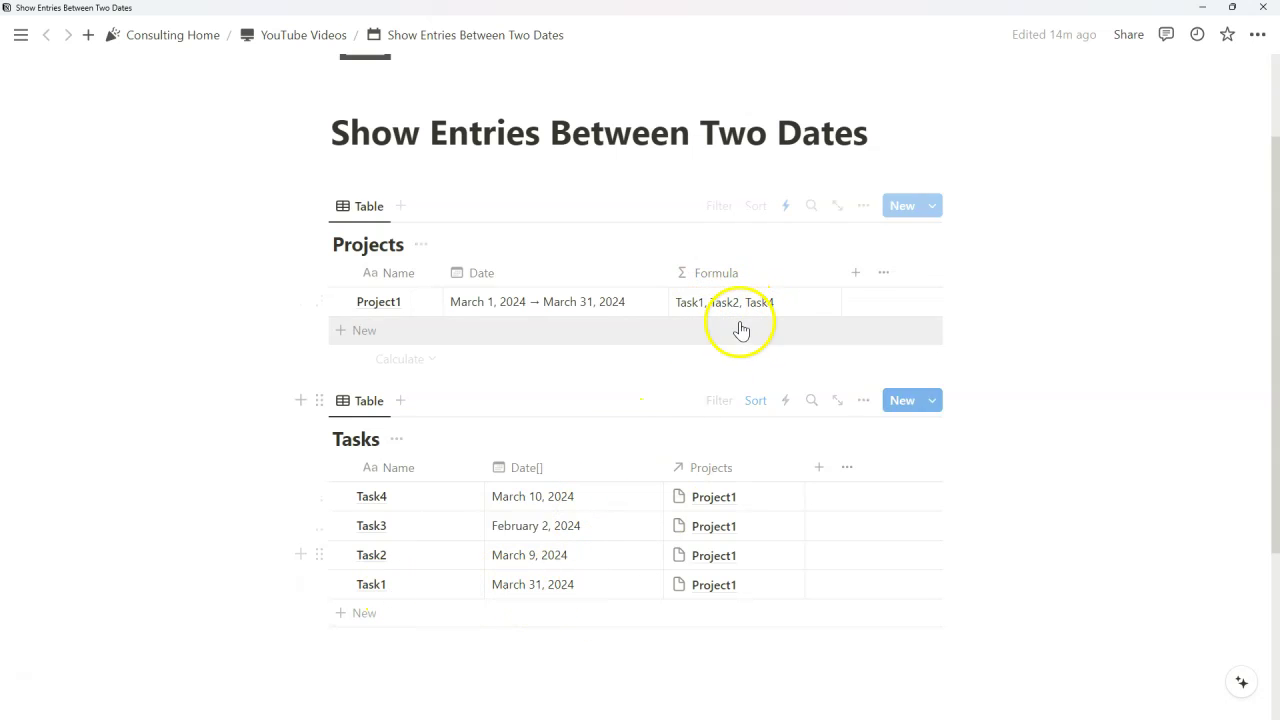
pyautogui.click(729, 305)
pyautogui.click(801, 390)
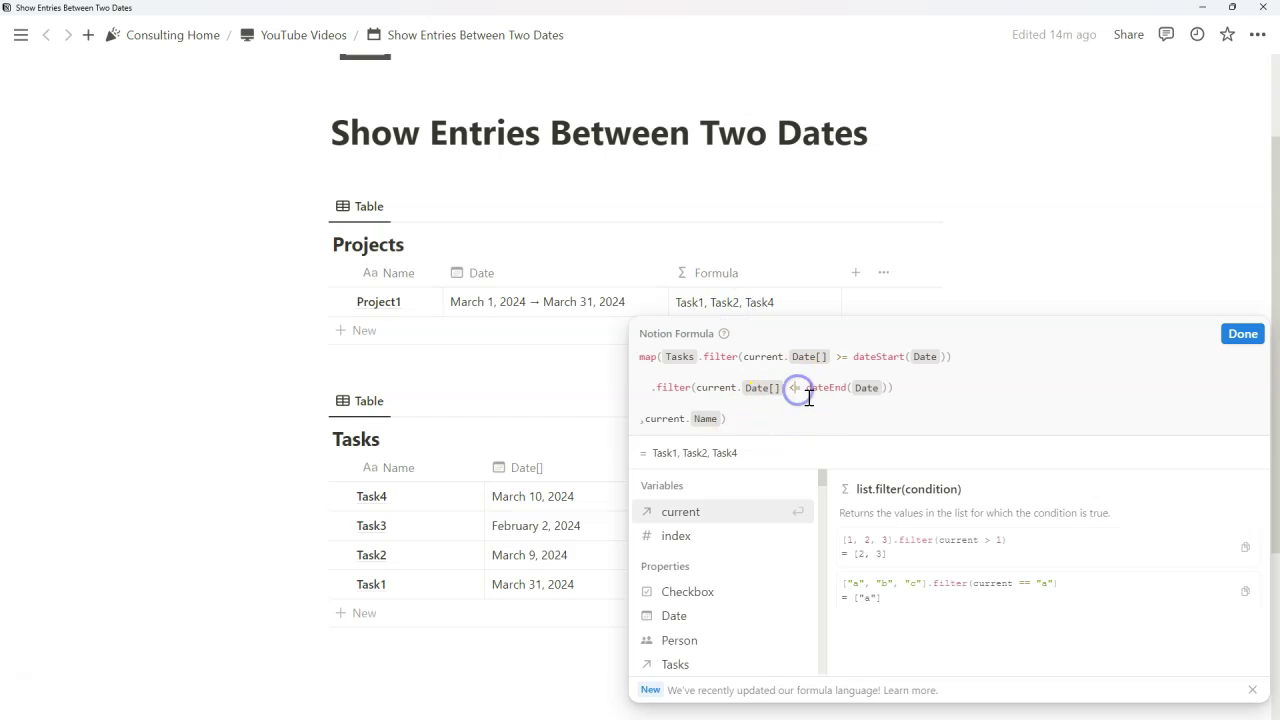
pyautogui.press('BackSpace')
pyautogui.click(1243, 334)
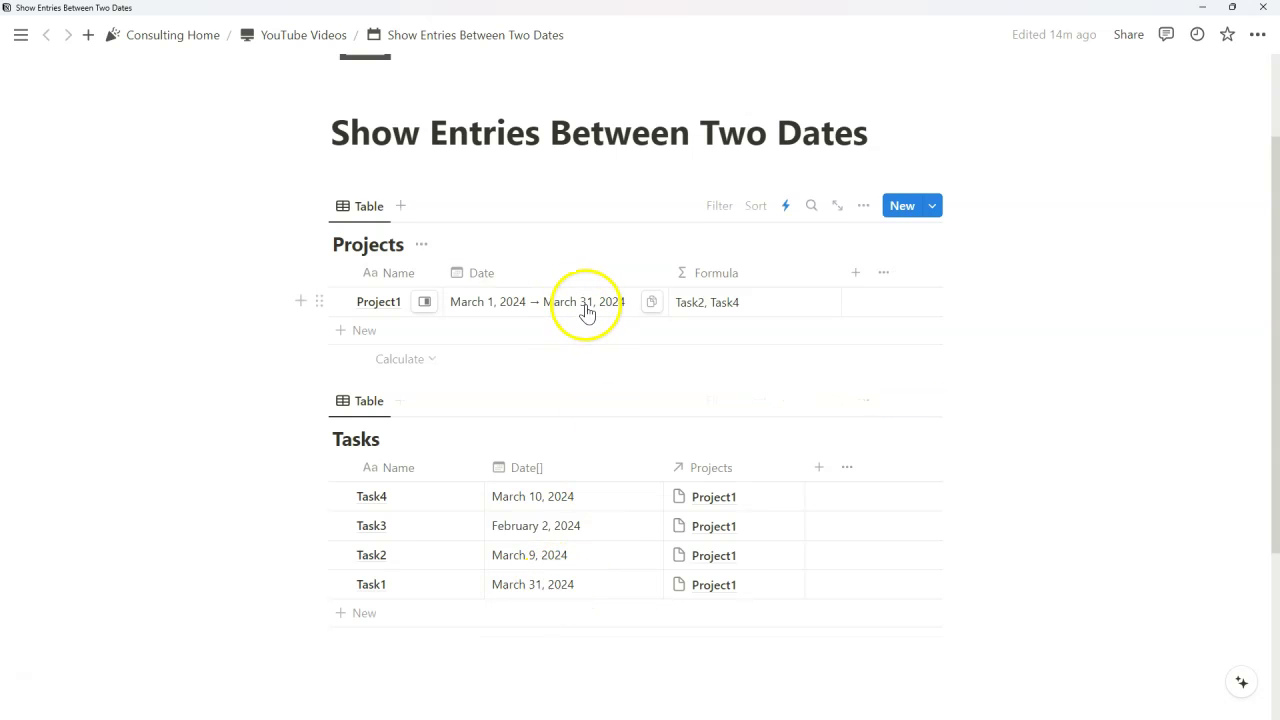
pyautogui.click(706, 300)
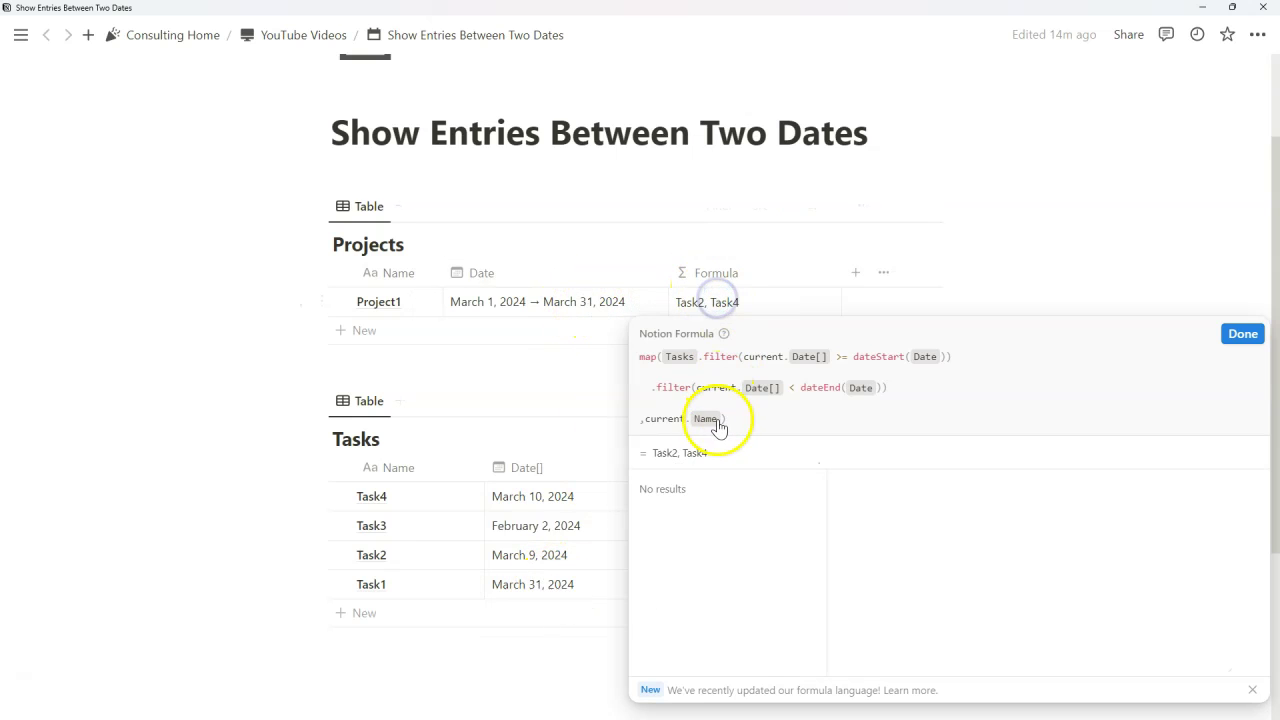
pyautogui.click(795, 387)
pyautogui.write('=')
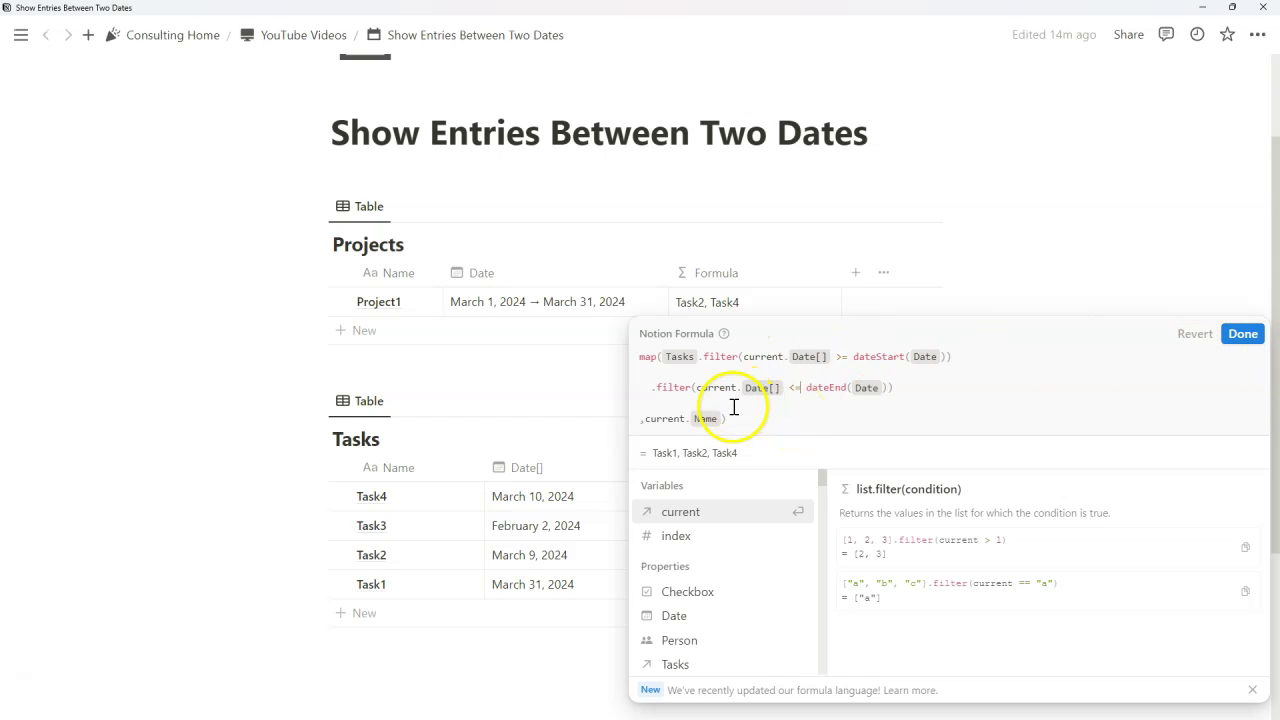
# Step: Save the inclusive end-date formula and unhide the Number property in the Tasks table
pyautogui.press('Escape')
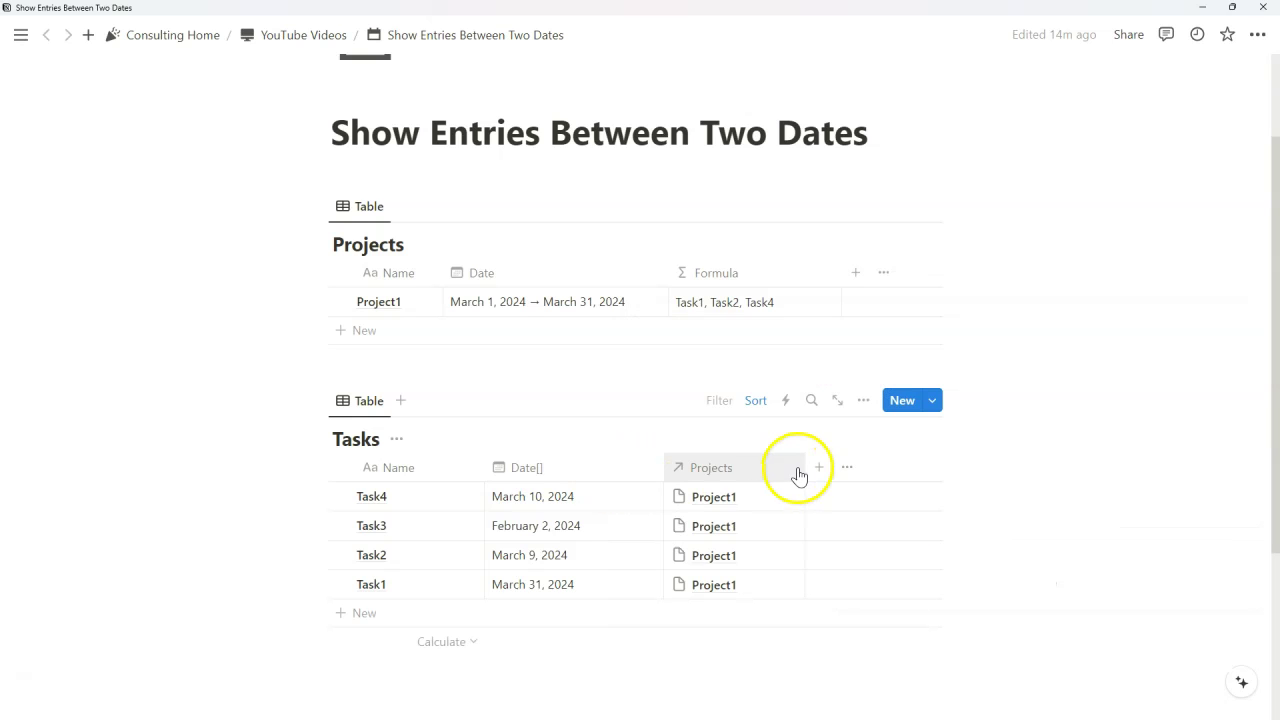
pyautogui.click(864, 398)
pyautogui.click(826, 276)
pyautogui.click(894, 423)
pyautogui.click(921, 176)
# Step: Number the tasks 1–4, starting from Task4, and narrow the Projects column
pyautogui.scroll(3, 849, 414)
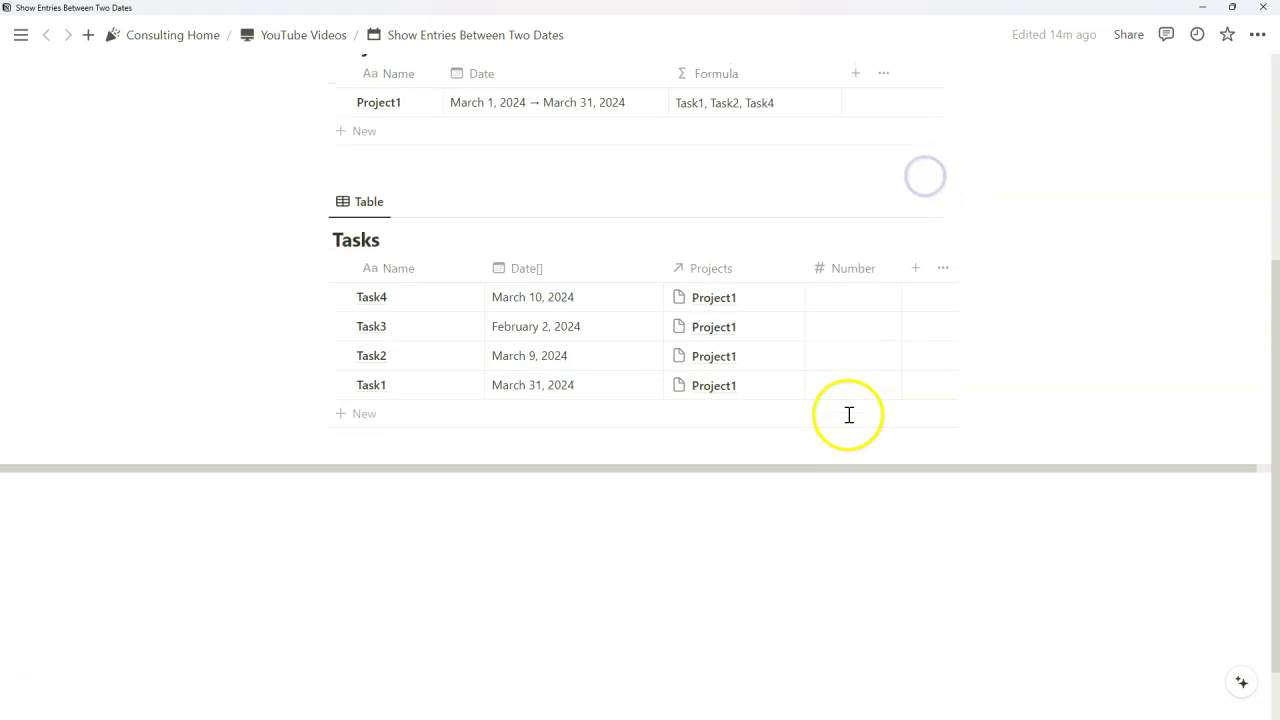
pyautogui.click(852, 434)
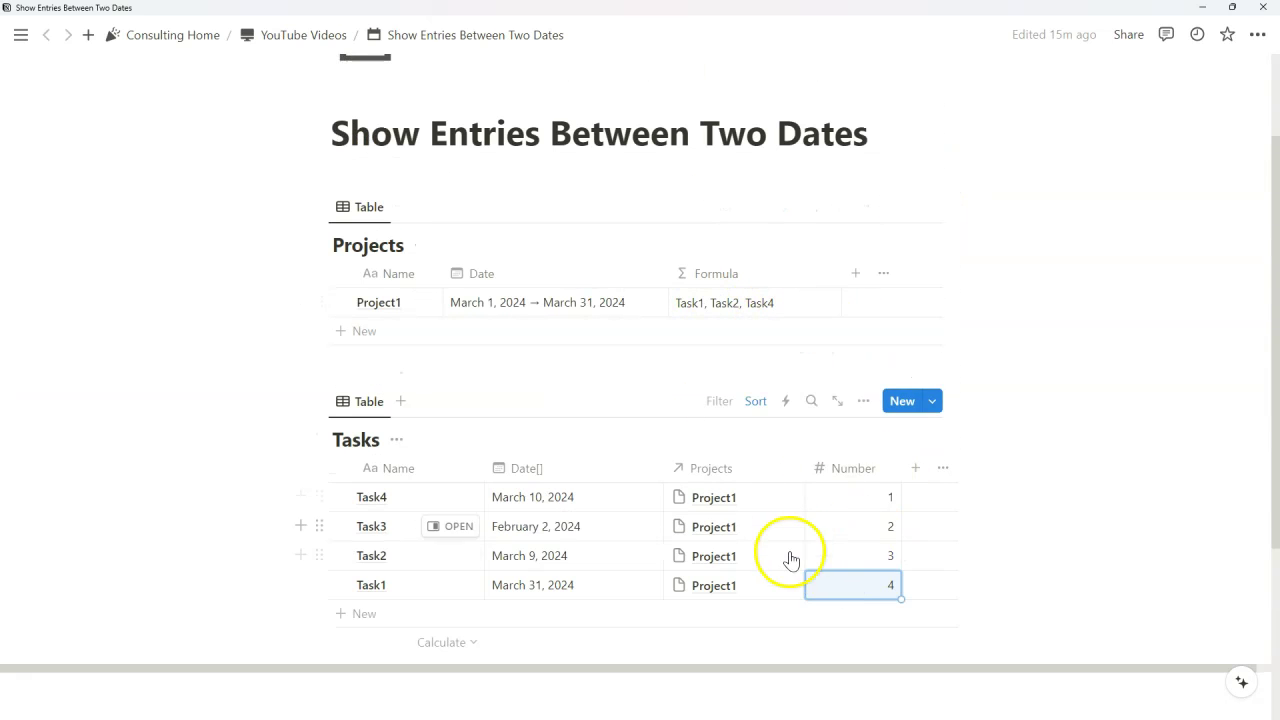
pyautogui.moveTo(804, 467); pyautogui.dragTo(755, 467)
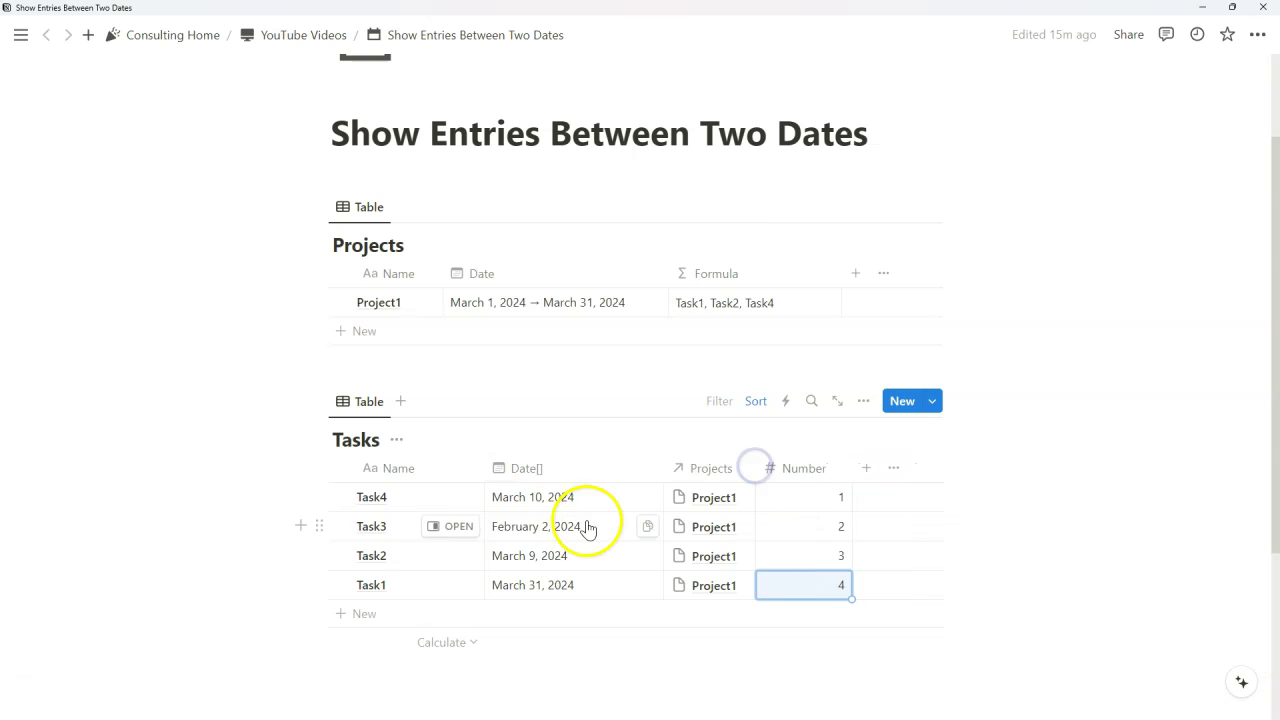
# Step: Change the Project1 formula to map each in-range task's Number instead of its Name
pyautogui.click(712, 308)
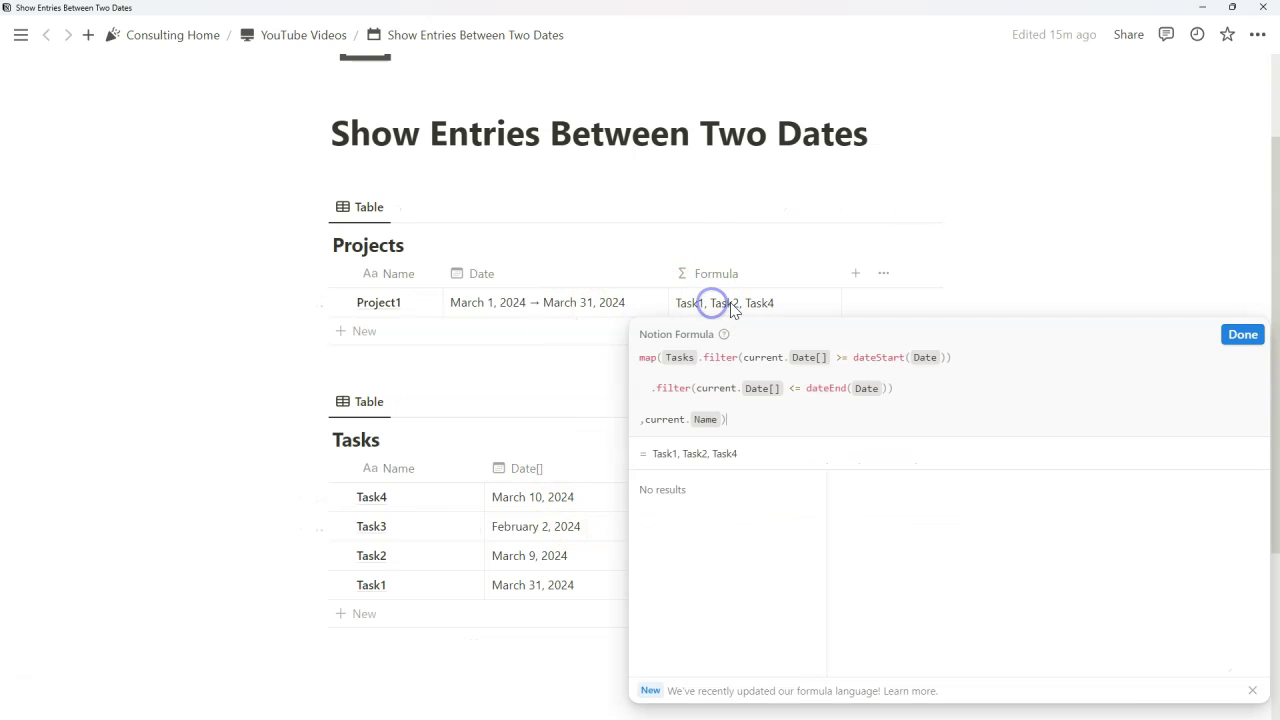
pyautogui.click(722, 420)
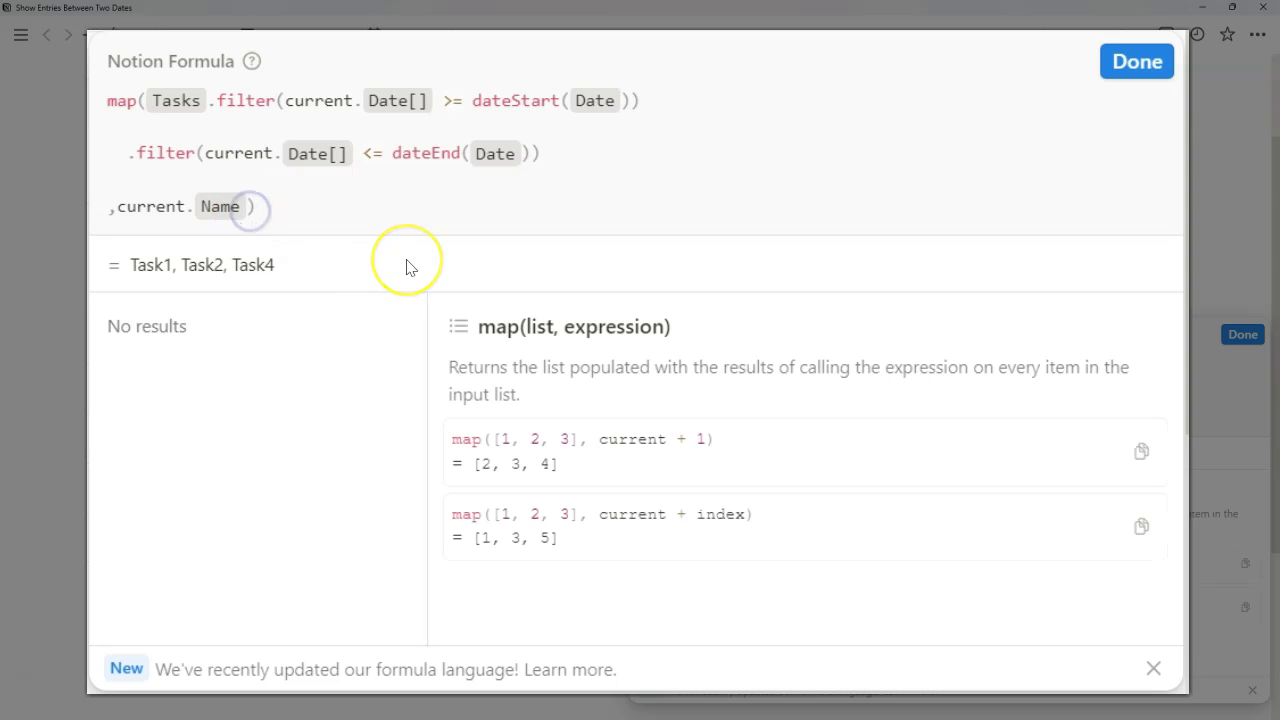
pyautogui.press('BackSpace')
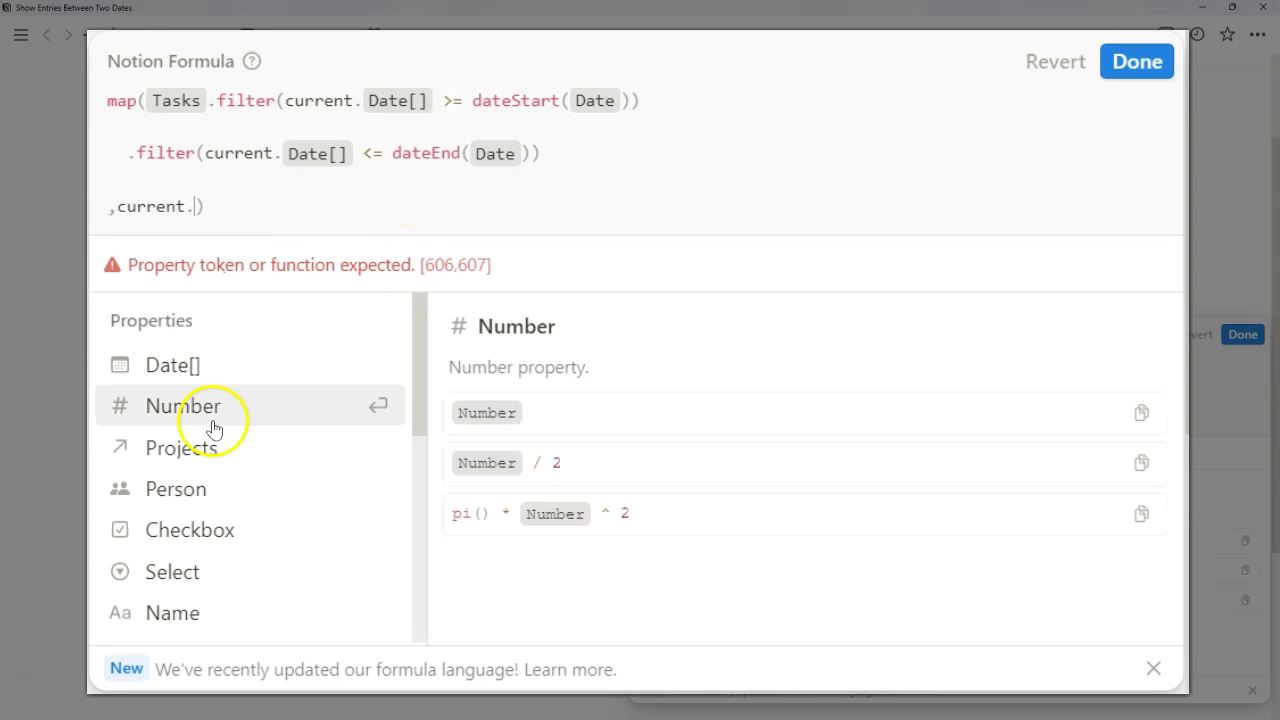
pyautogui.click(215, 425)
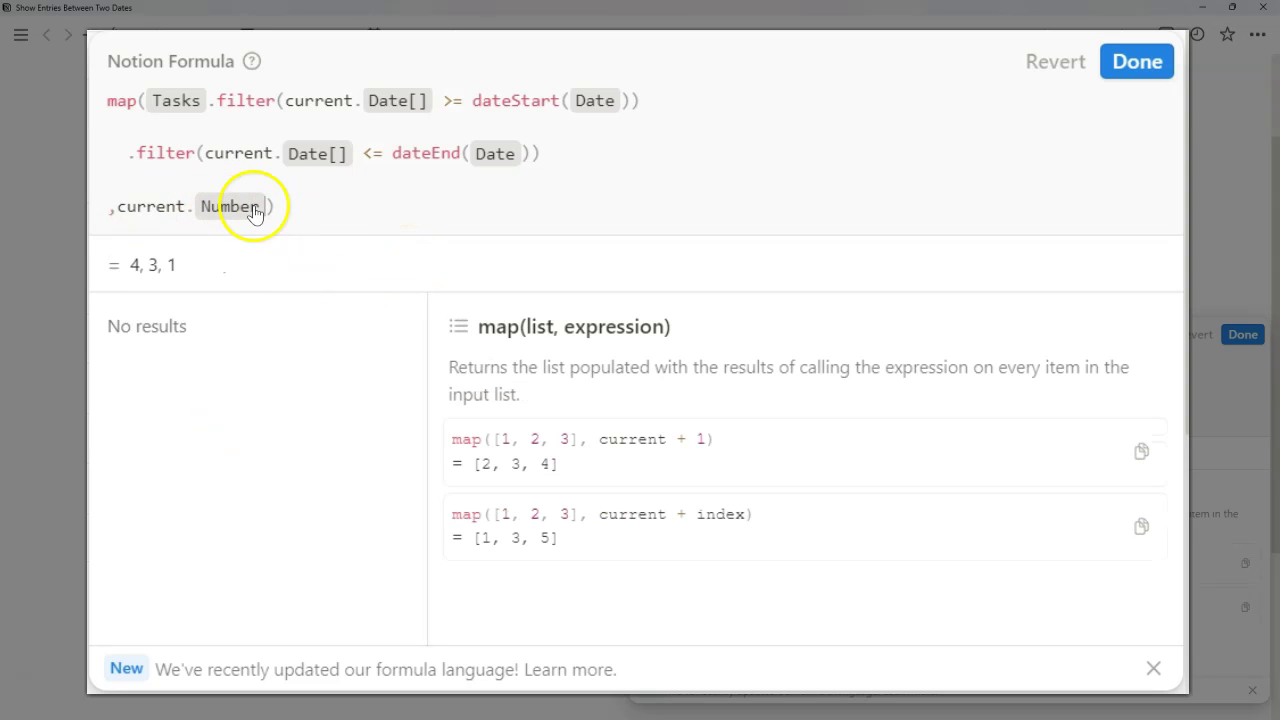
pyautogui.click(1138, 64)
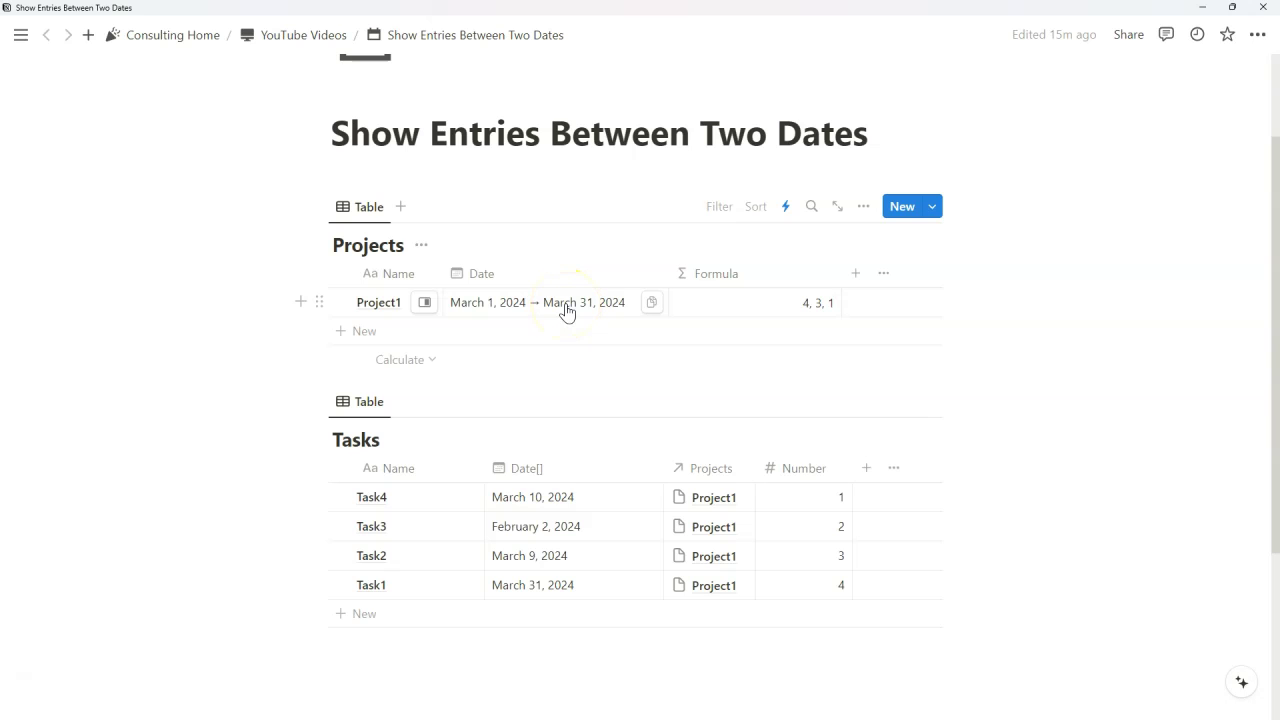
# Step: Append .sum() to the map expression so Project1's Formula cell totals 8
pyautogui.click(777, 303)
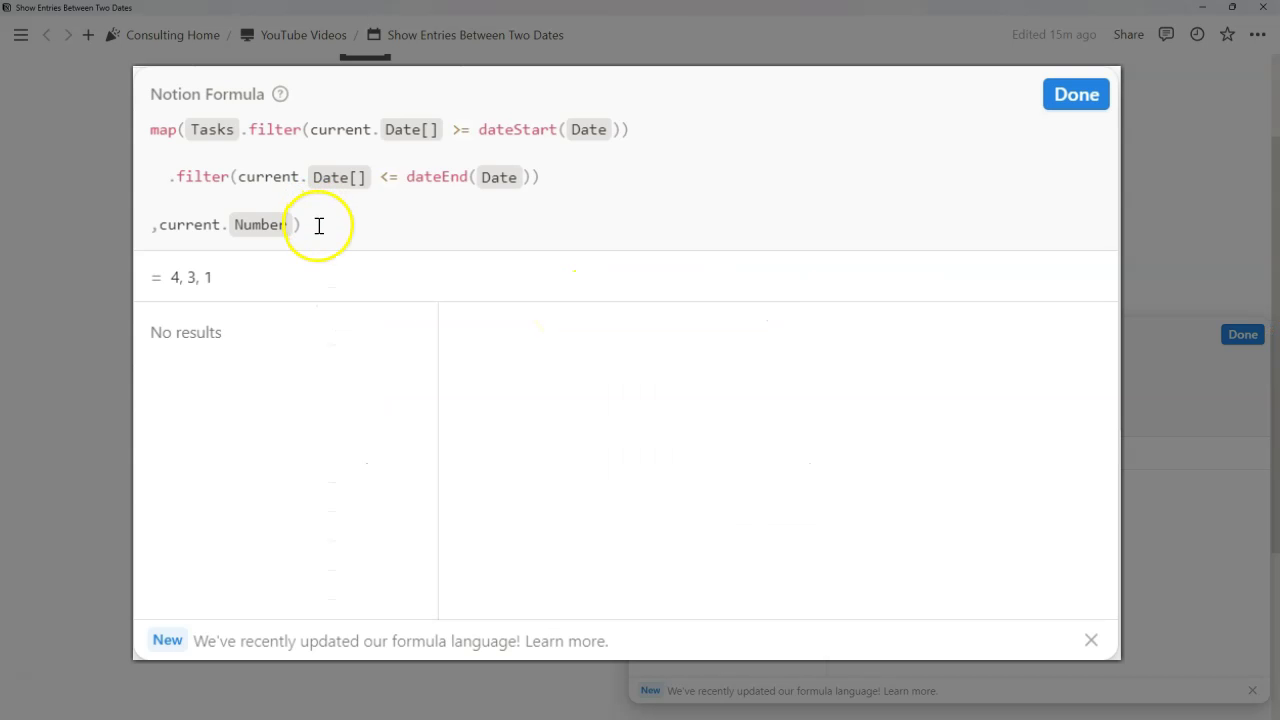
pyautogui.write('.sum()')
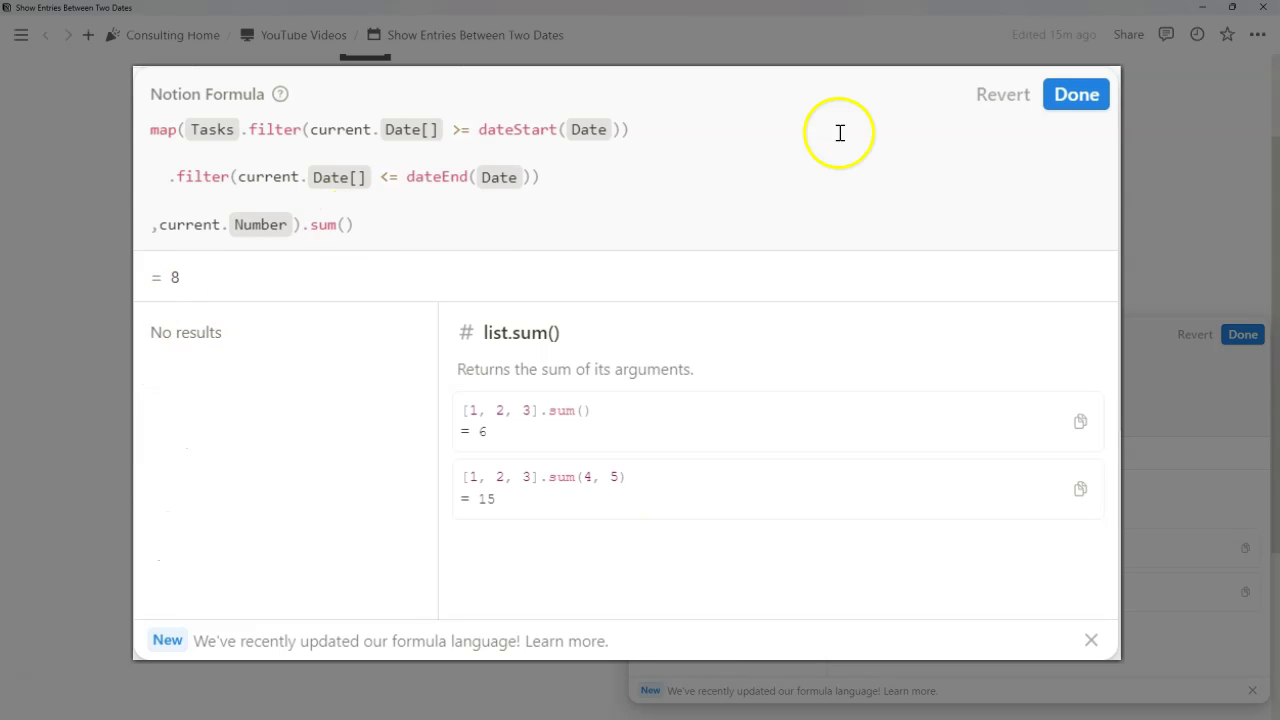
pyautogui.click(1243, 334)
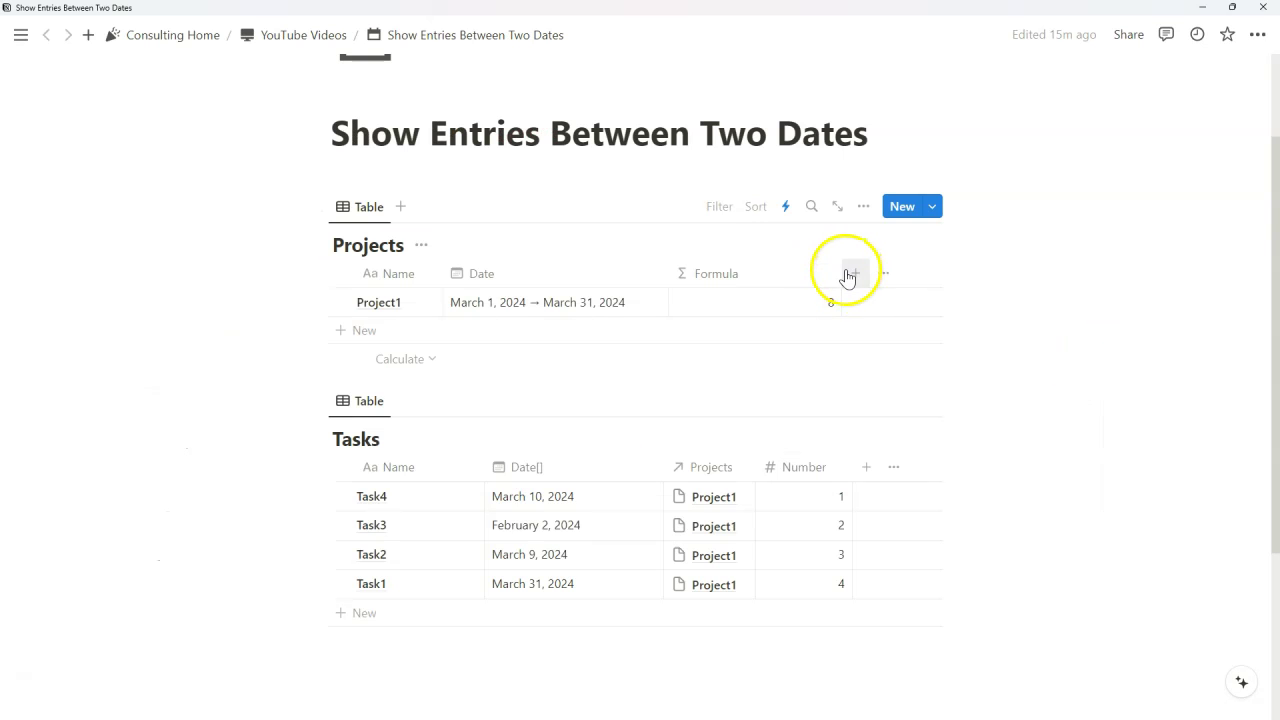
# Step: Narrow the Date[] column, then delete .sum() and the Number property from Project1's formula
pyautogui.moveTo(665, 463); pyautogui.dragTo(617, 464)
pyautogui.click(686, 304)
pyautogui.click(742, 420)
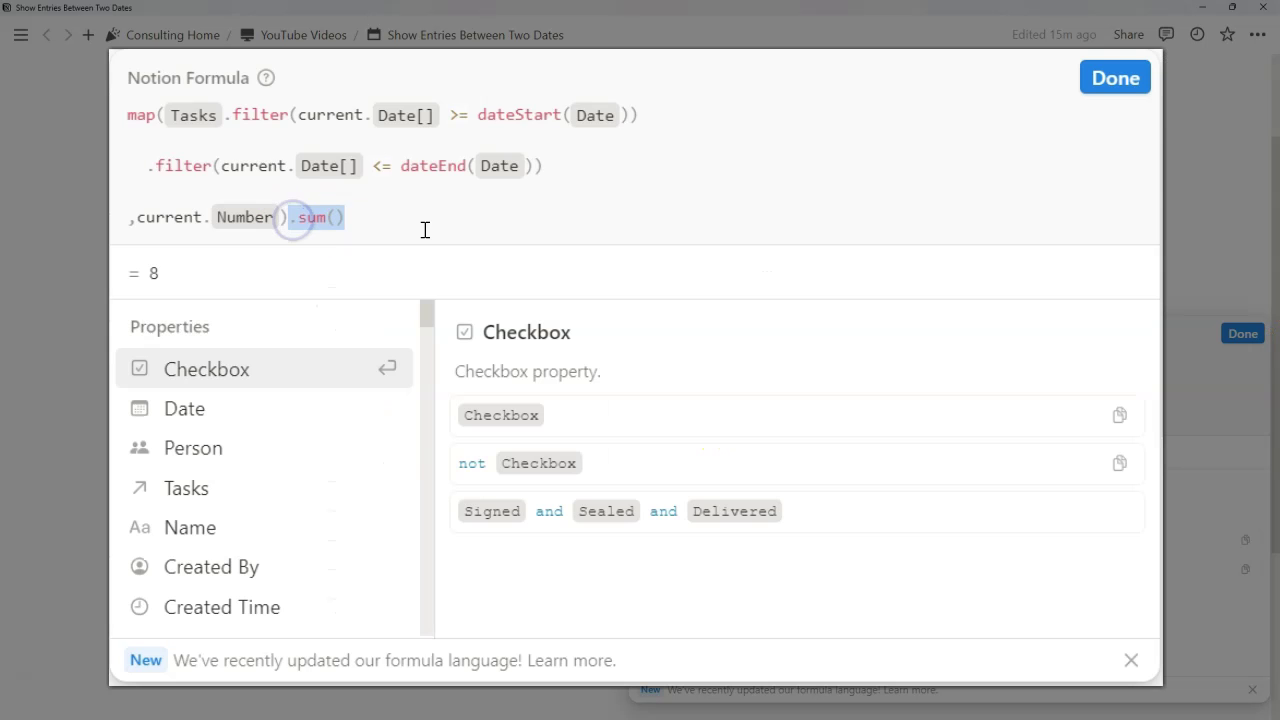
pyautogui.press('BackSpace')
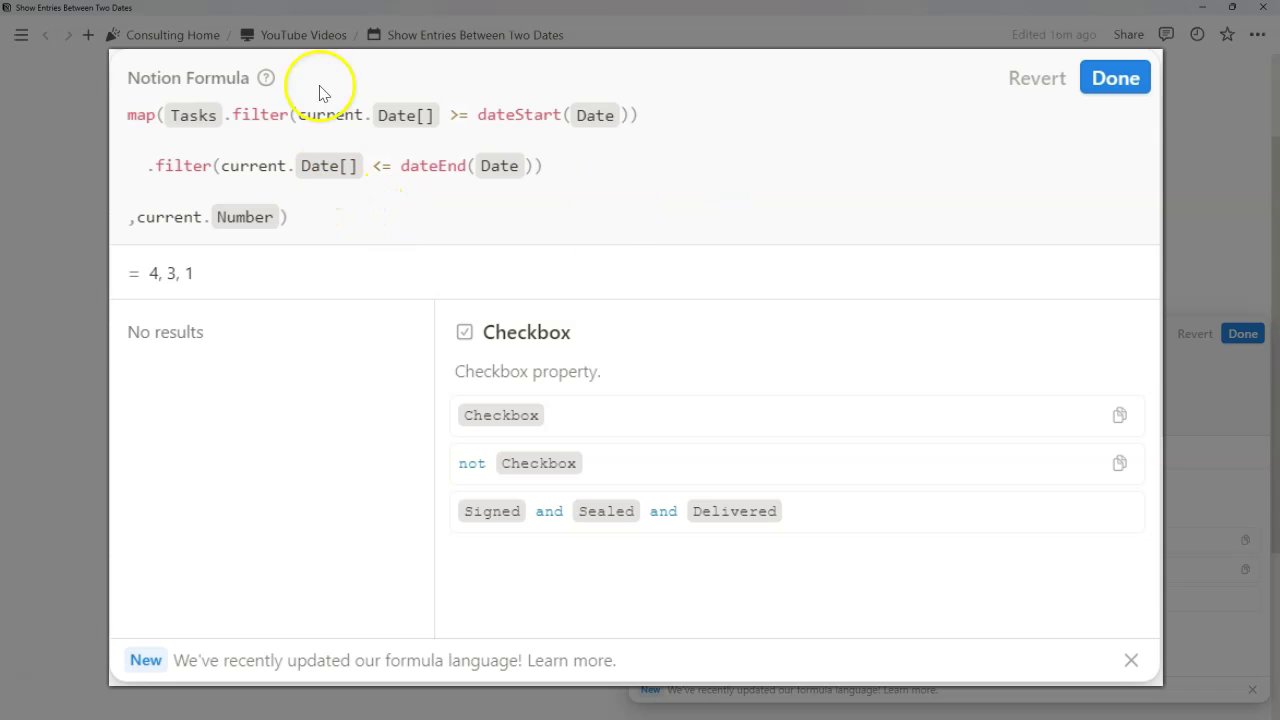
pyautogui.click(281, 218)
pyautogui.press('BackSpace')
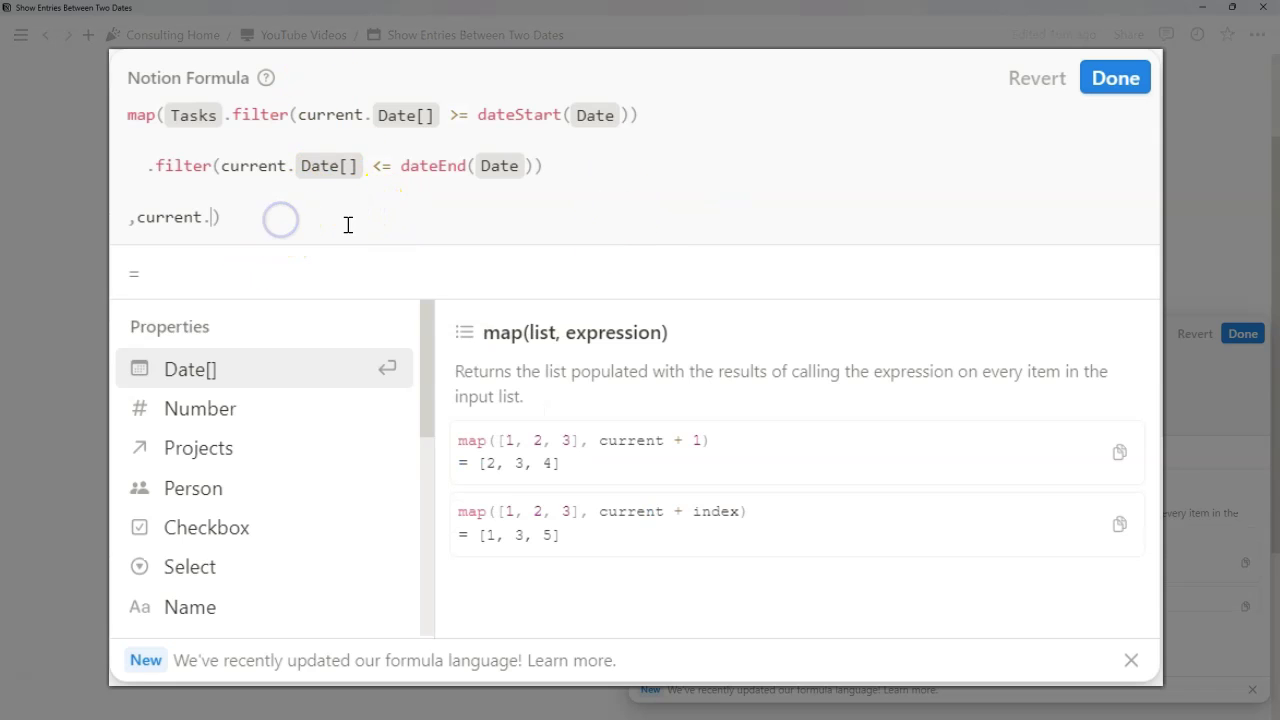
# Step: Map each task's Date[] instead, previewing March 31, March 9 and March 10, 2024
pyautogui.scroll(-2, 284, 400)
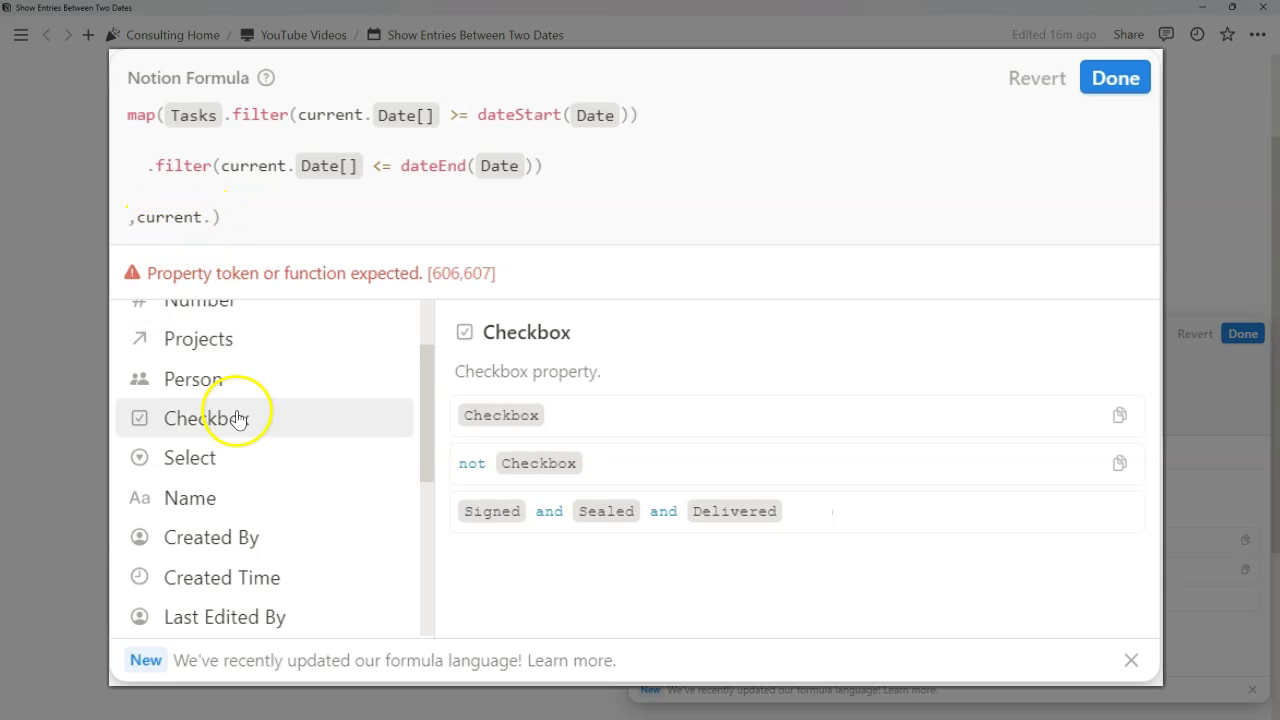
pyautogui.scroll(2, 240, 420)
pyautogui.scroll(-1, 241, 370)
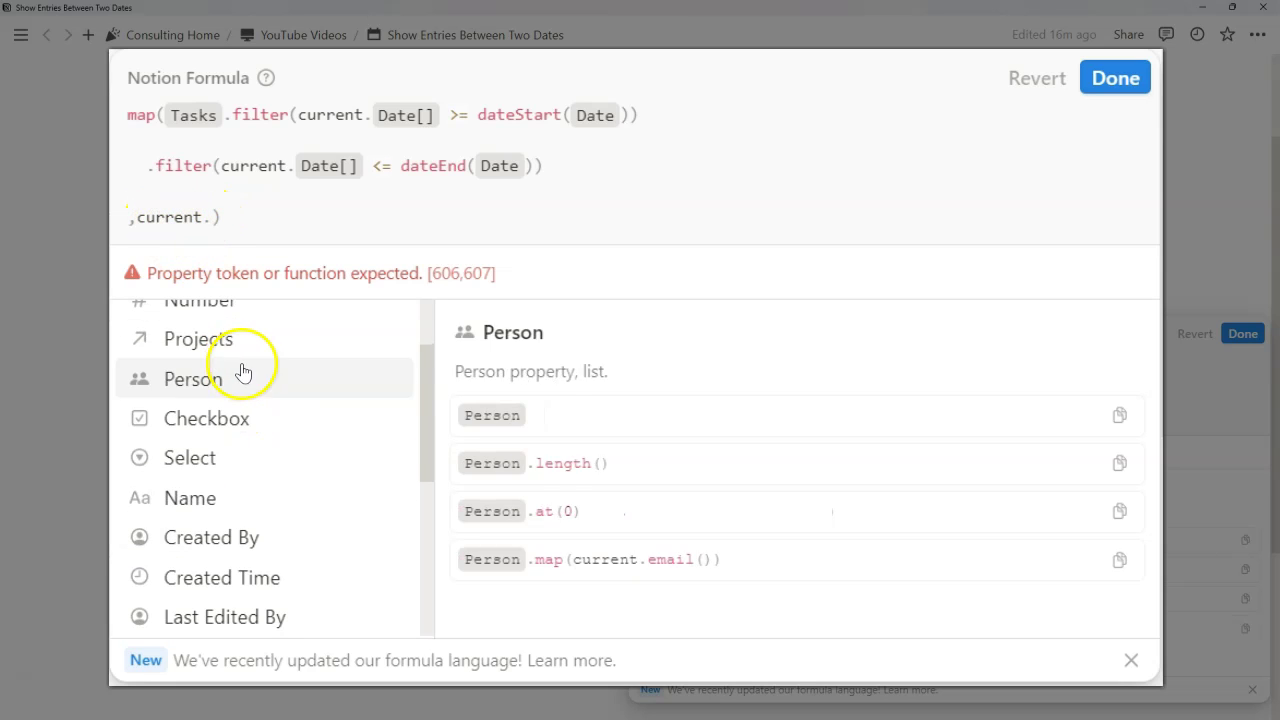
pyautogui.scroll(1, 268, 514)
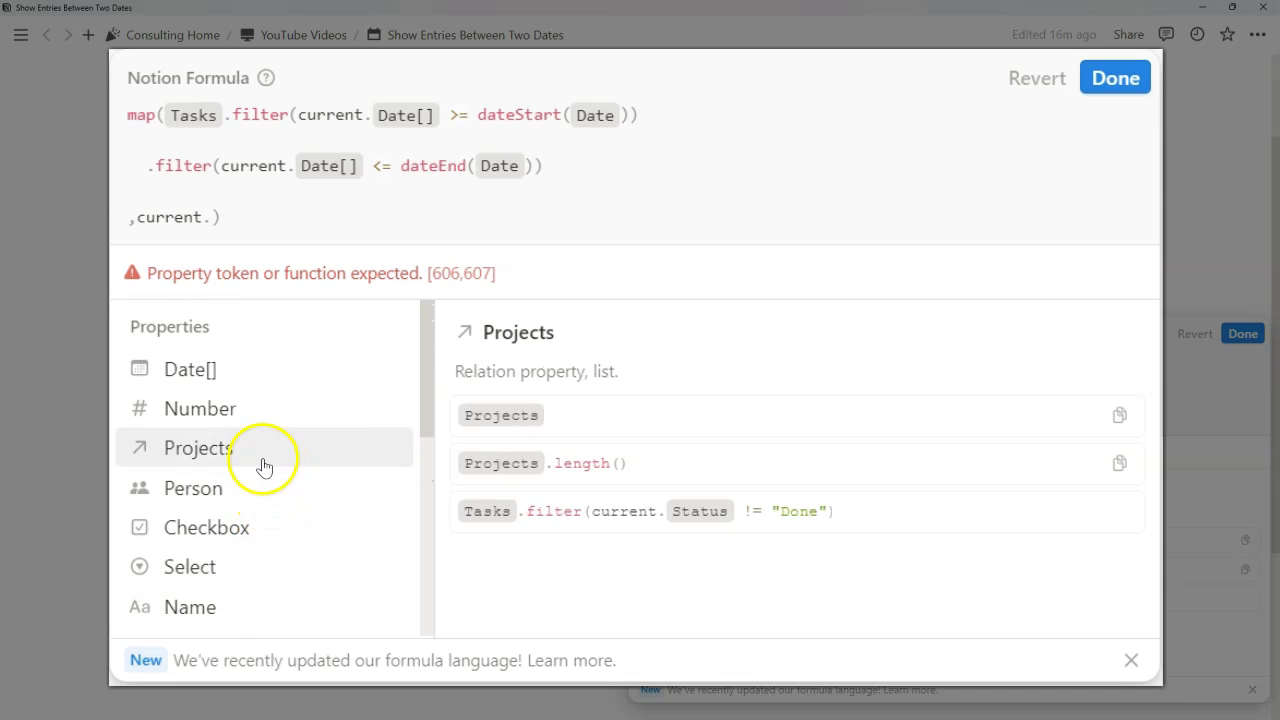
pyautogui.scroll(-1, 249, 420)
pyautogui.scroll(1, 249, 420)
pyautogui.click(200, 369)
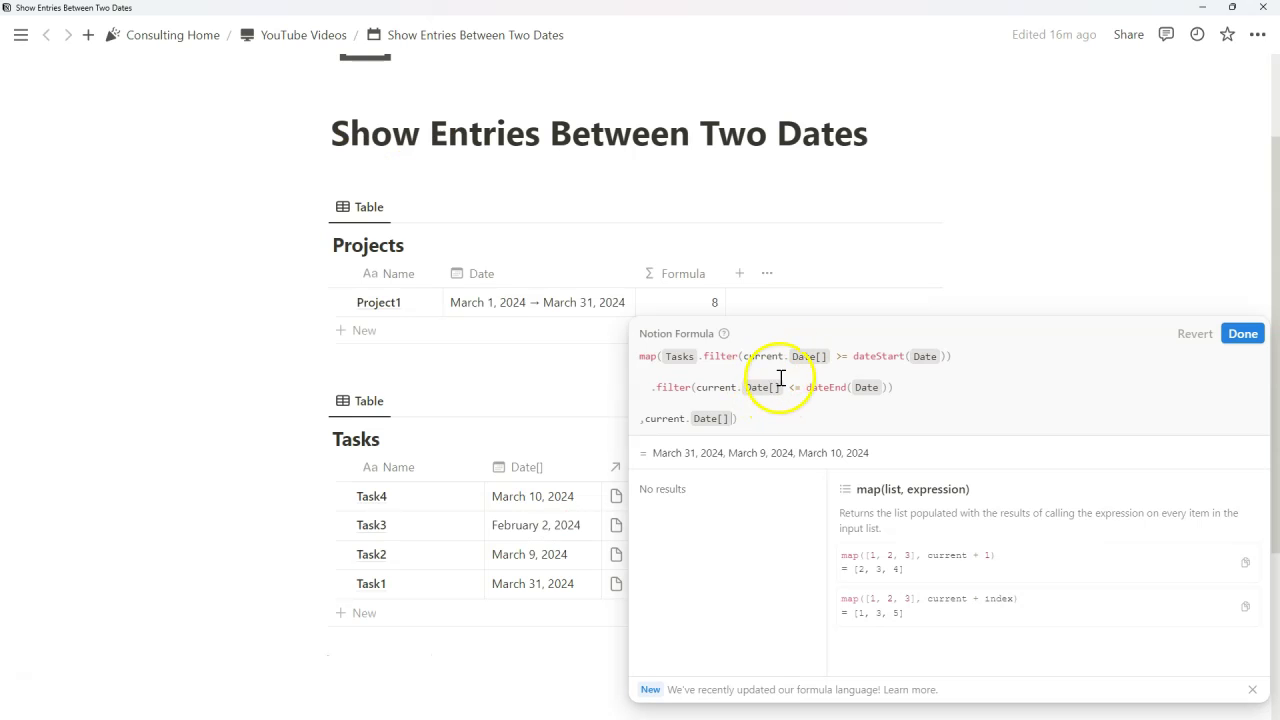
# Step: Save the date formula, widen the Formula column, and map current.Name instead of current.Date[]
pyautogui.click(706, 316)
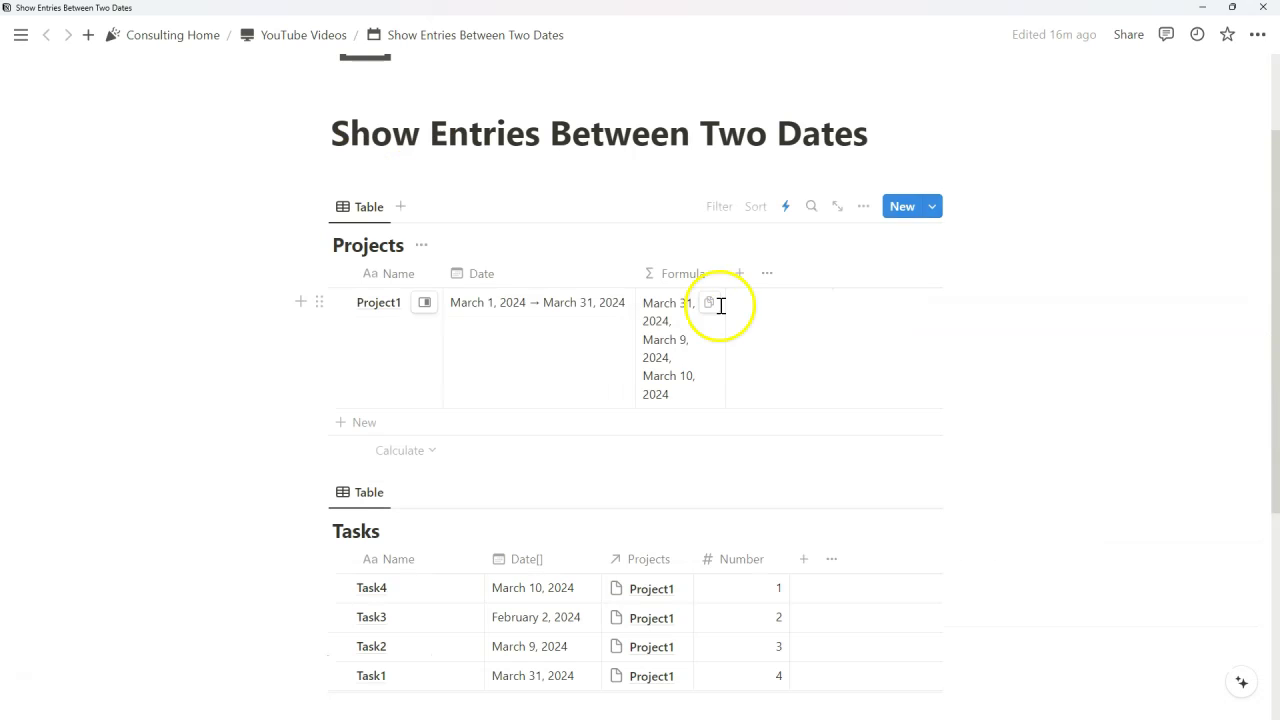
pyautogui.moveTo(724, 272); pyautogui.dragTo(827, 268)
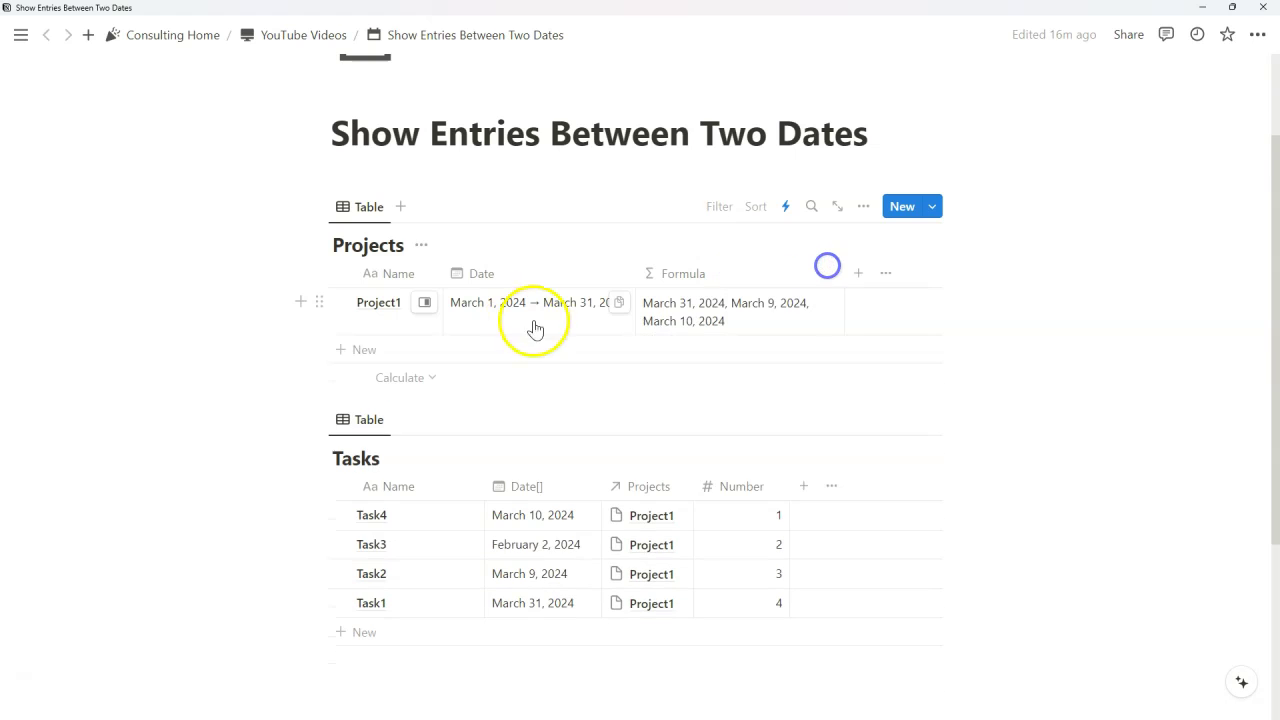
pyautogui.click(771, 314)
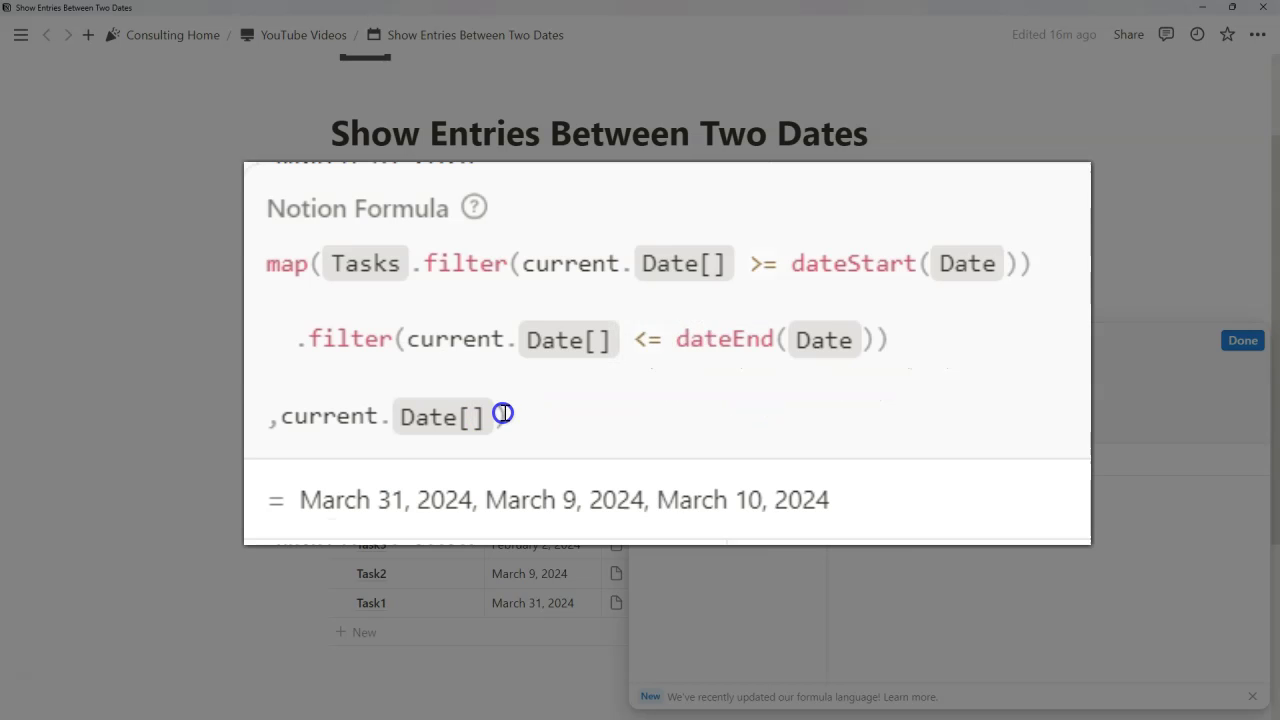
pyautogui.press('BackSpace')
pyautogui.write('nt.Name')
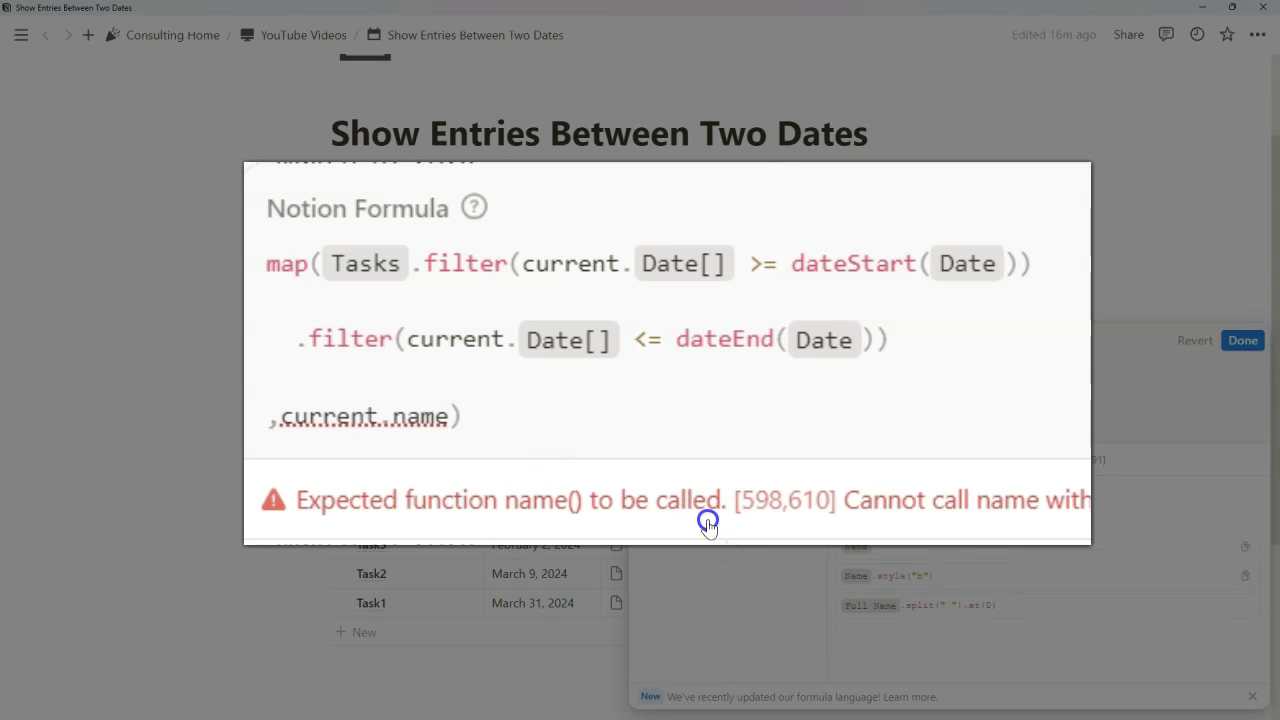
pyautogui.click(709, 517)
pyautogui.click(1255, 343)
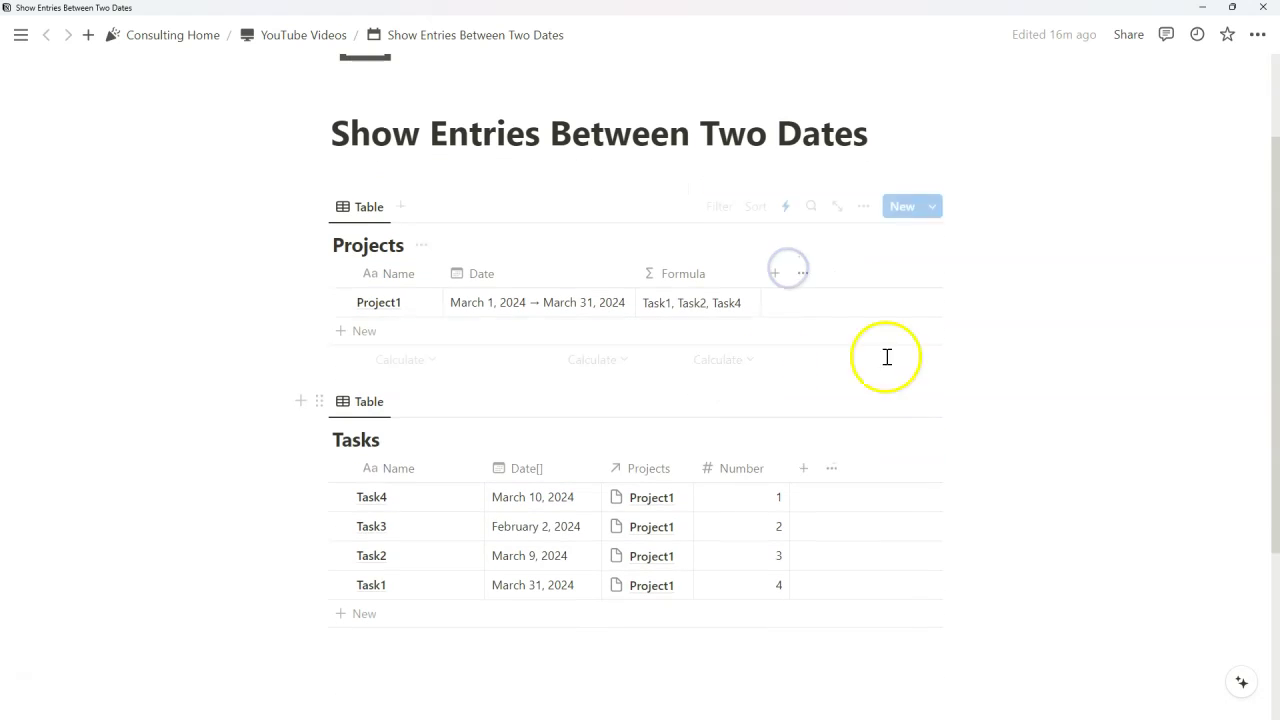
# Step: Reopen the Project1 formula to review its first filter condition listing Task1, Task2, Task4
pyautogui.click(680, 299)
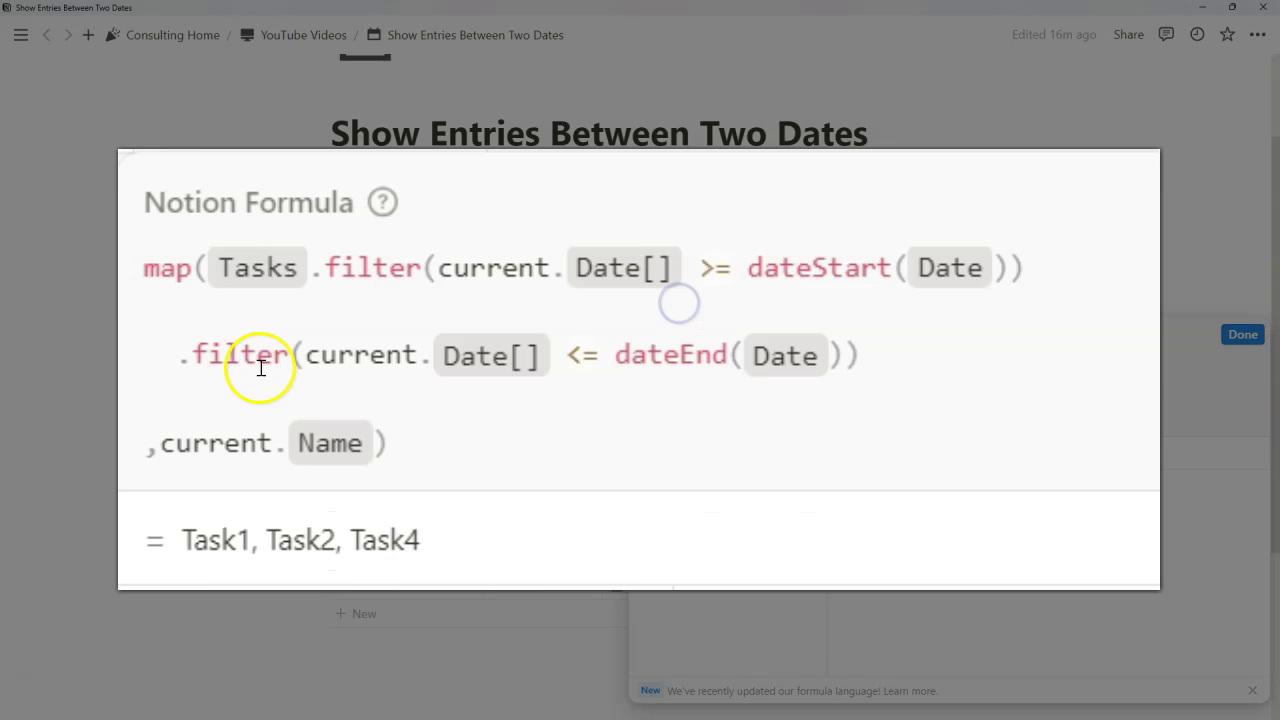
pyautogui.moveTo(140, 273); pyautogui.dragTo(684, 268)
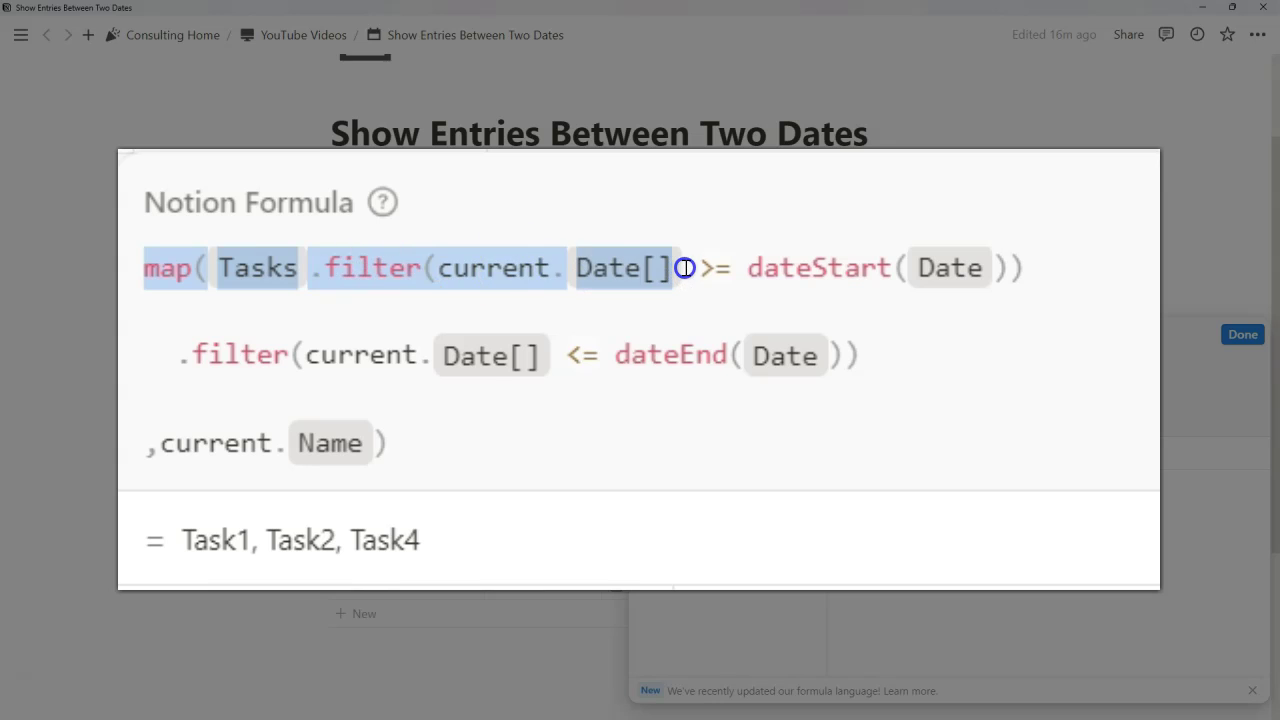
pyautogui.click(517, 296)
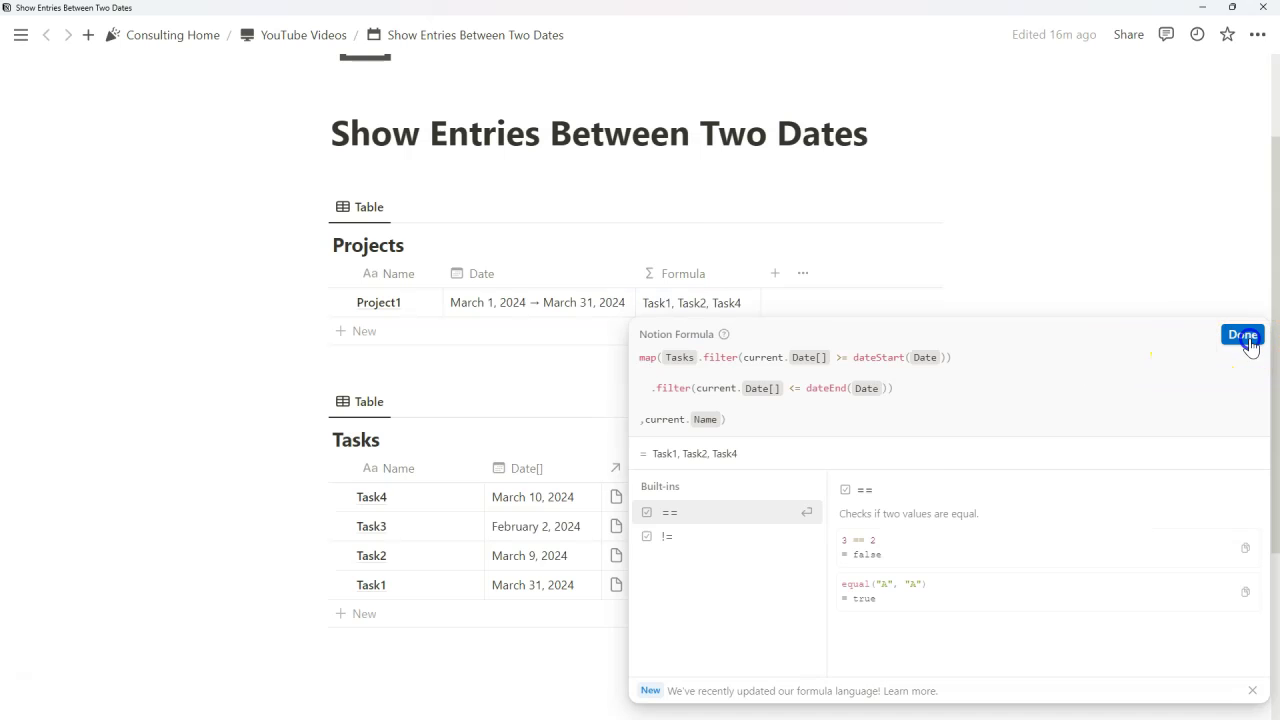
# Step: Clear Project1's date range and confirm its Formula cell now lists no tasks
pyautogui.click(1243, 336)
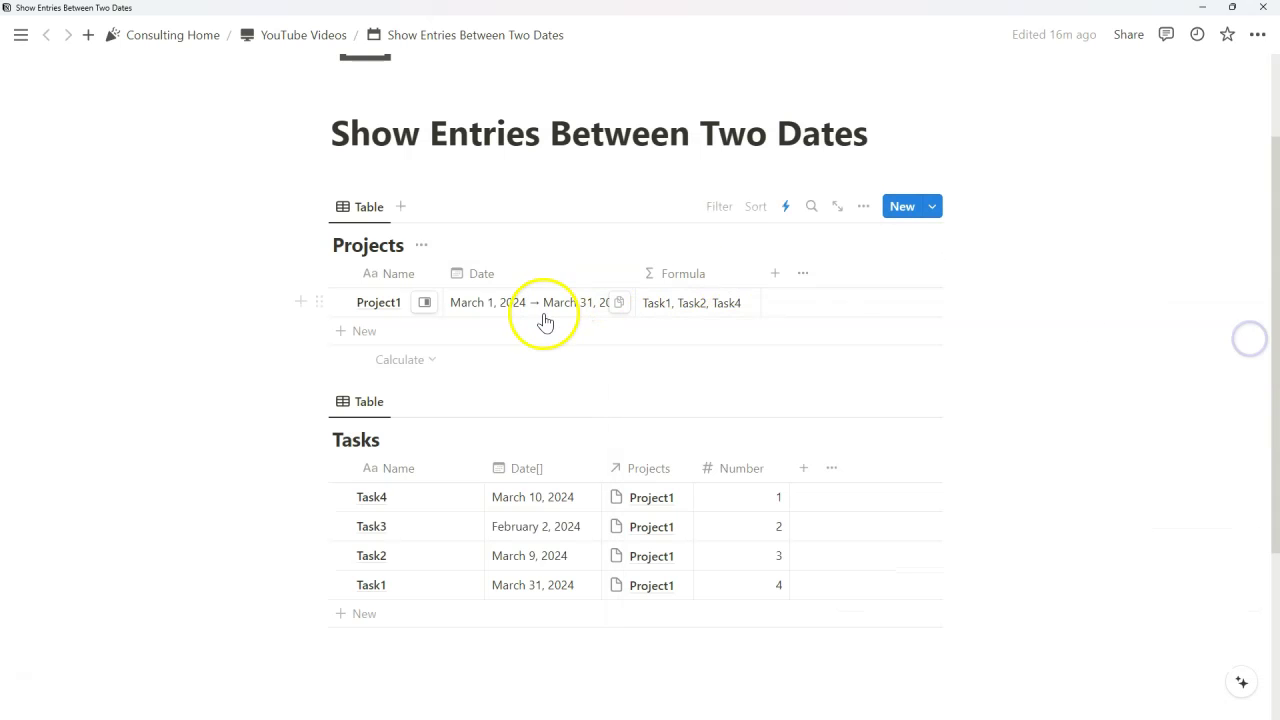
pyautogui.click(537, 310)
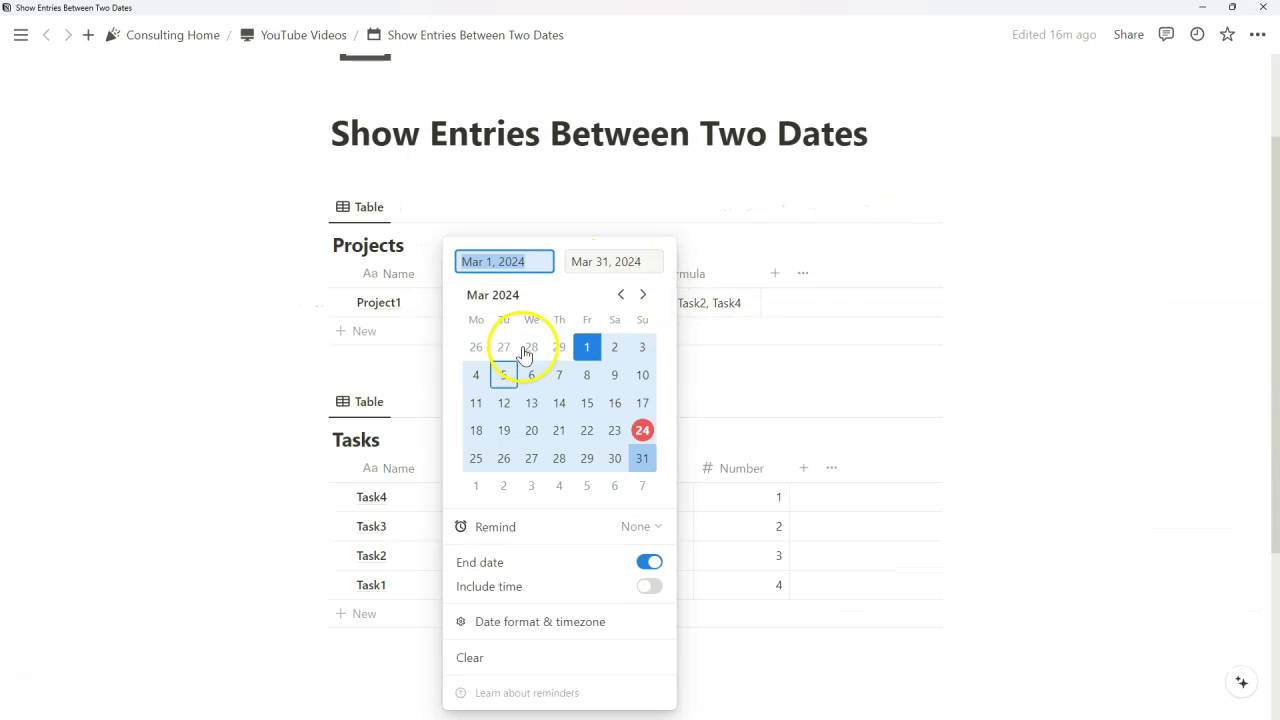
pyautogui.click(493, 667)
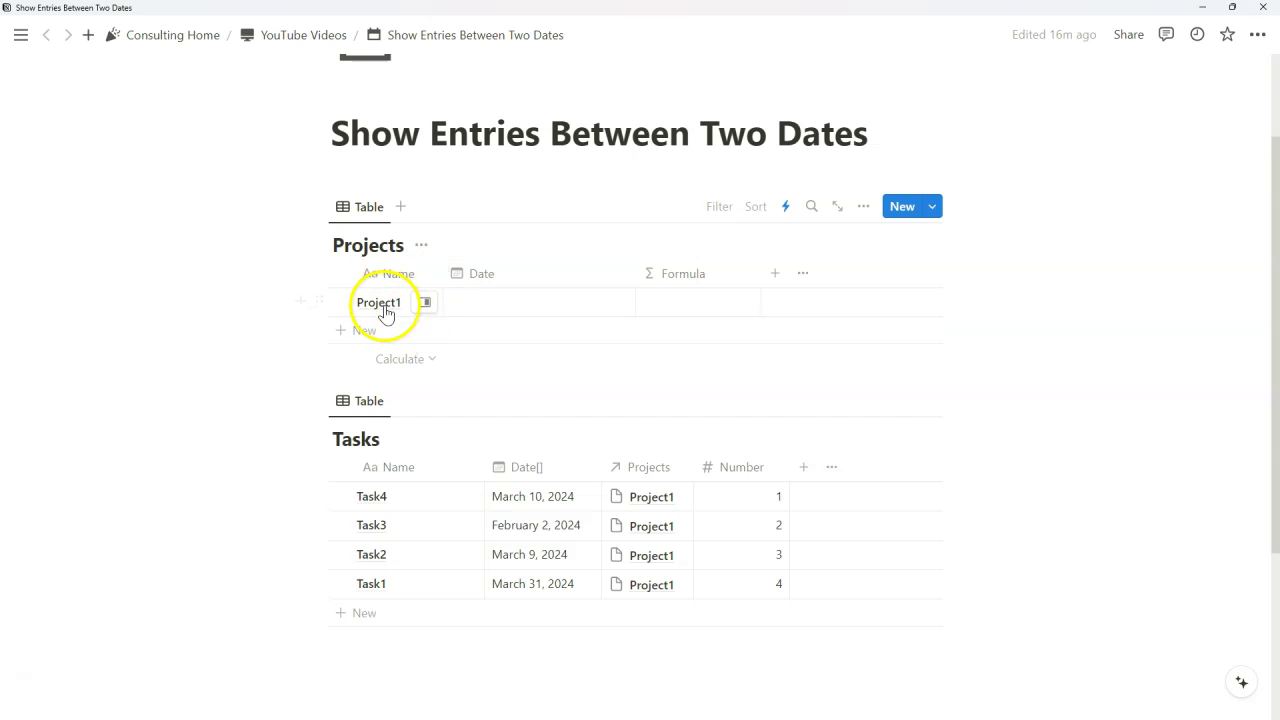
pyautogui.click(658, 302)
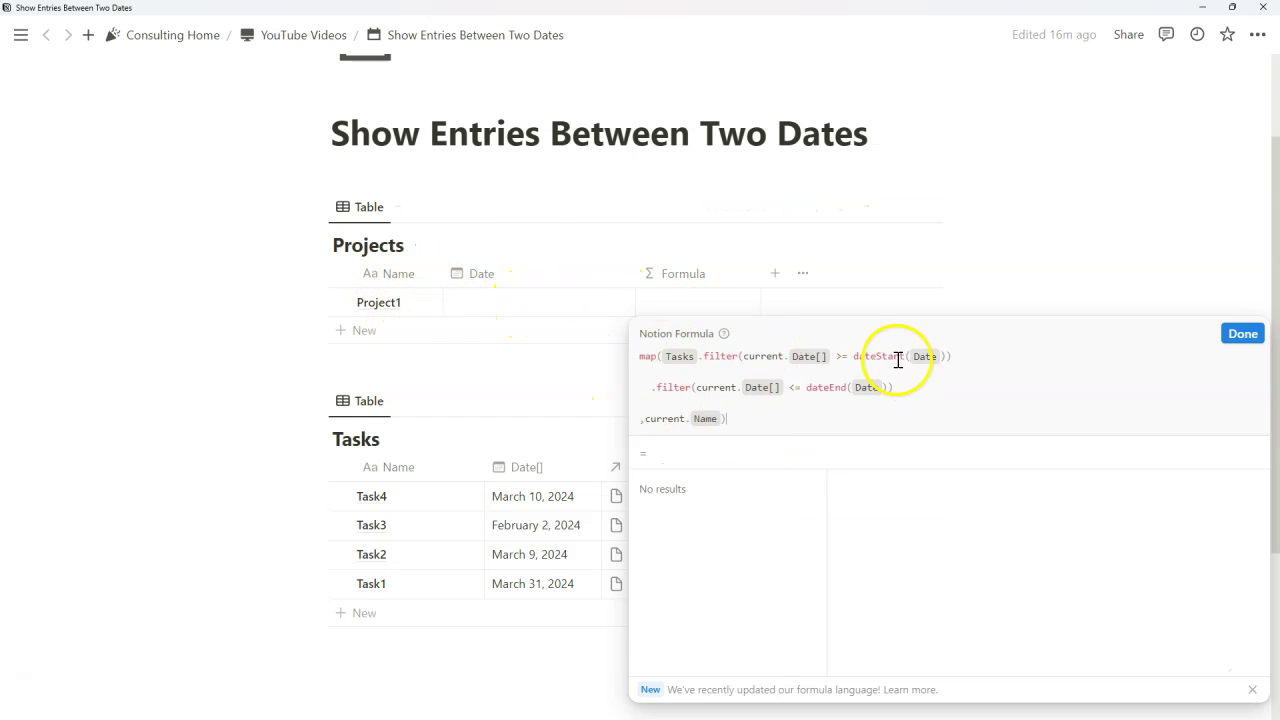
pyautogui.click(1243, 334)
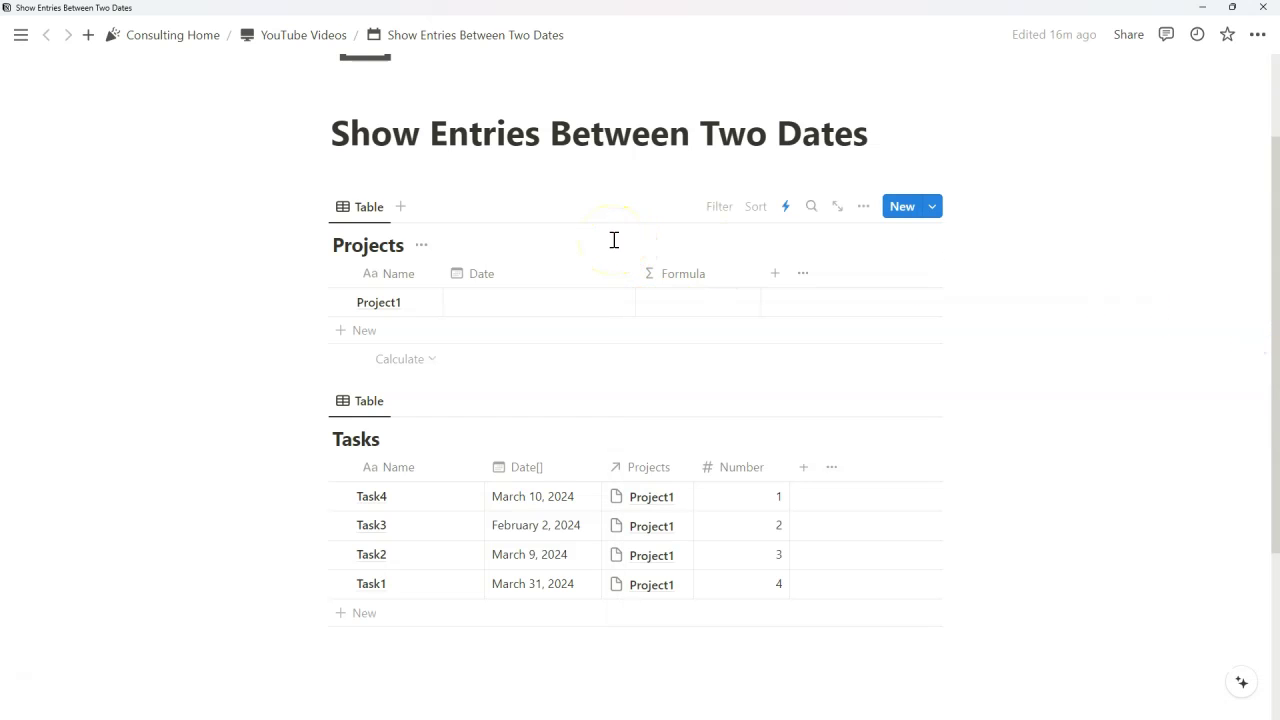